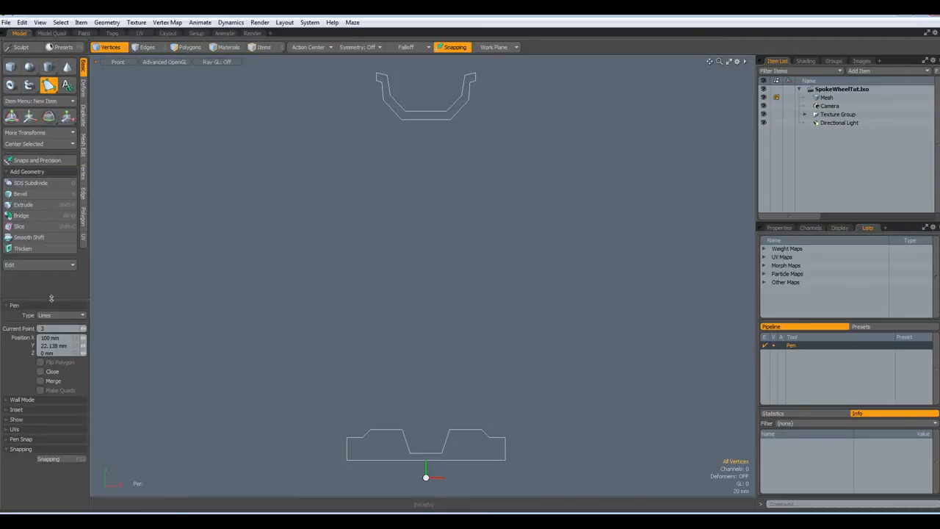
- Draw a two-point Curve for the spoke from X -52, Y 53 mm in the hub profile to X -23.5, Y 457 mm in the rim profile
left_click(48, 315)
left_click(65, 325)
left_click(49, 86)
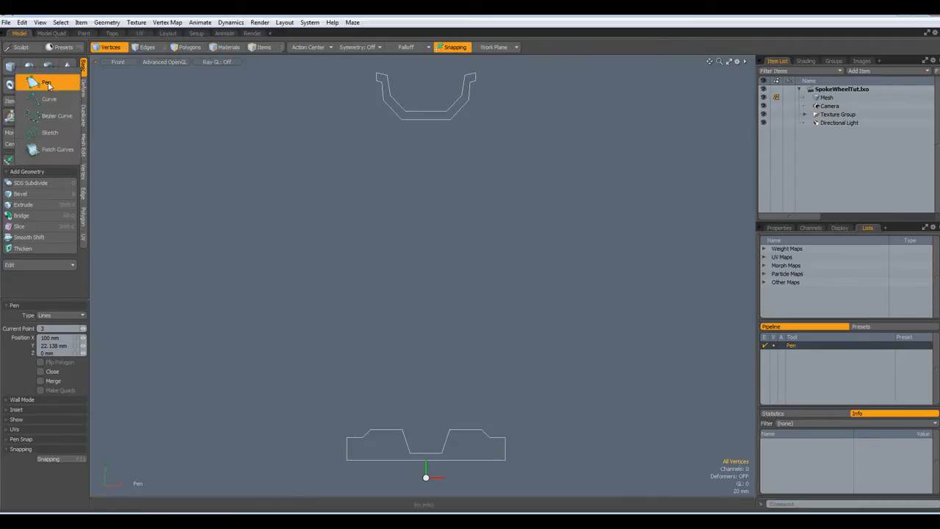
left_click(48, 99)
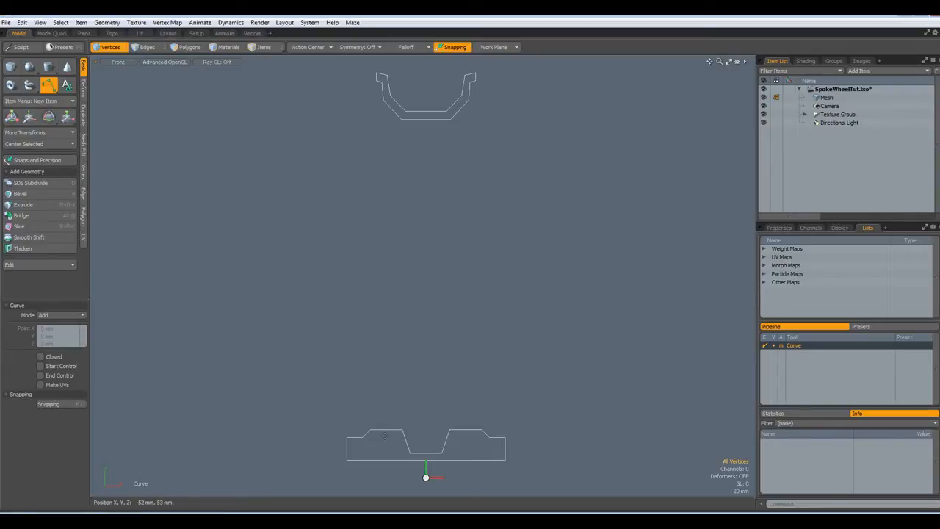
left_click(384, 436)
scroll(411, 113, "up", 3)
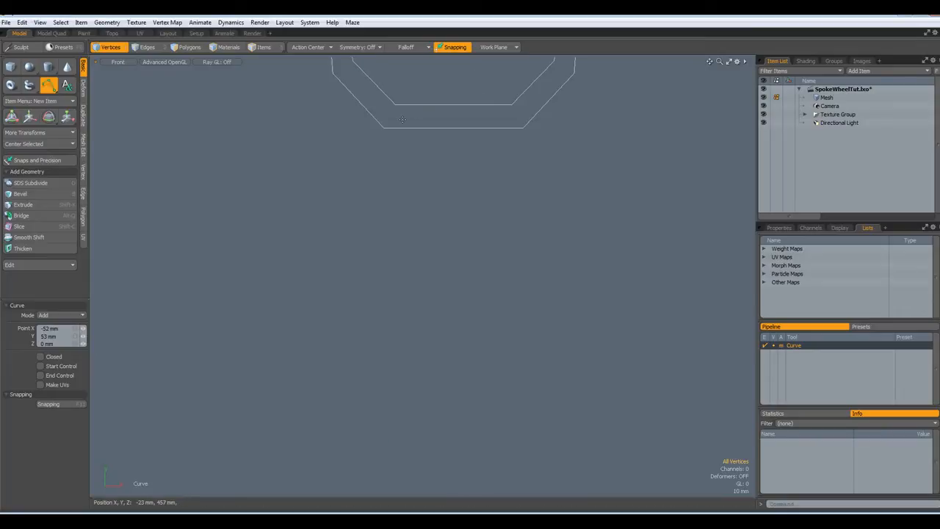
left_click(400, 118)
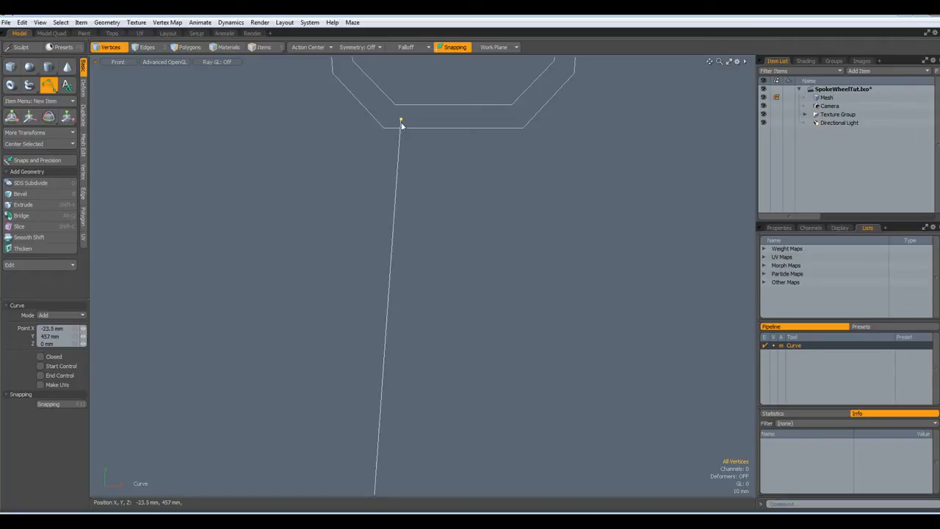
- Create a sphere with a 14 mm radius on all axes, centred where the spoke curve crosses the upper edge of the hub profile
scroll(421, 192, "down", 5)
scroll(422, 305, "up", 4)
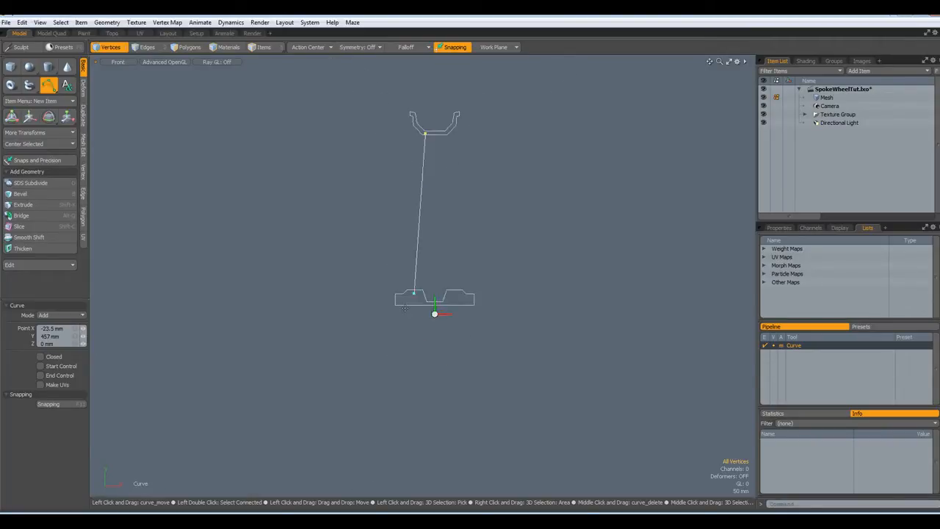
scroll(447, 244, "down", 2)
left_click_drag(445, 266, 405, 356, "alt")
scroll(403, 354, "up", 5)
scroll(421, 345, "up", 2)
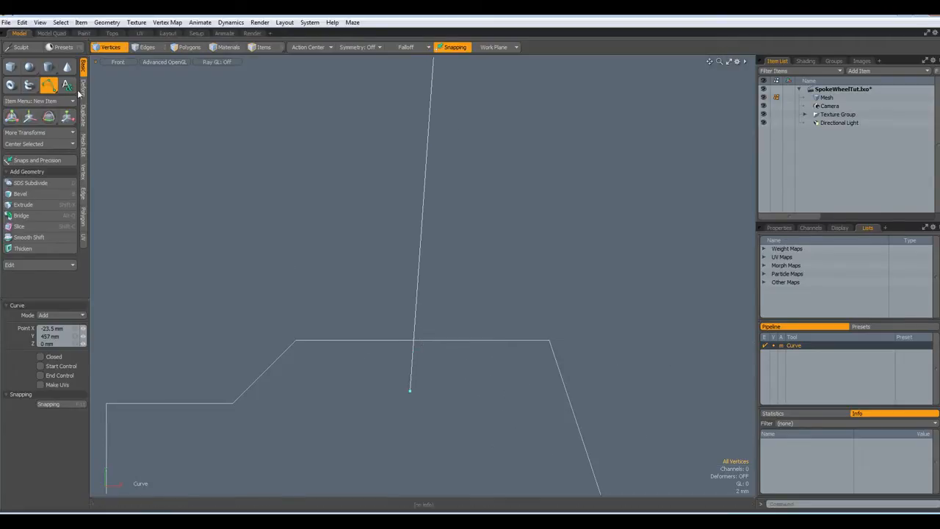
left_click(29, 67)
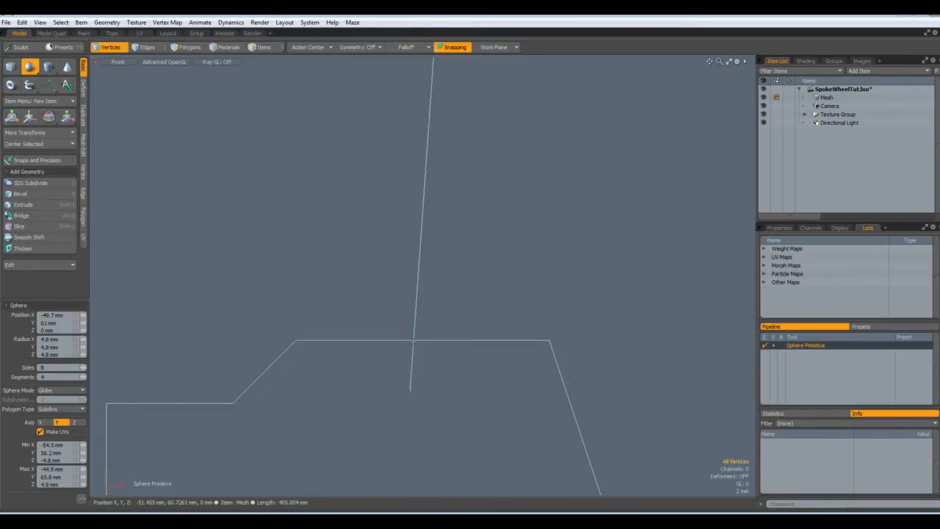
left_click_drag(414, 340, 492, 397, "ctrl")
left_click(77, 341)
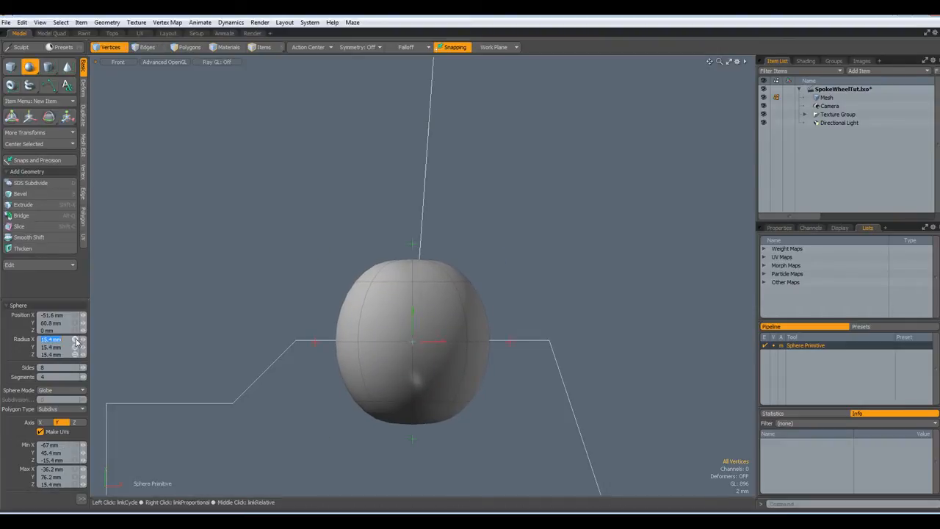
type("14")
key("Return")
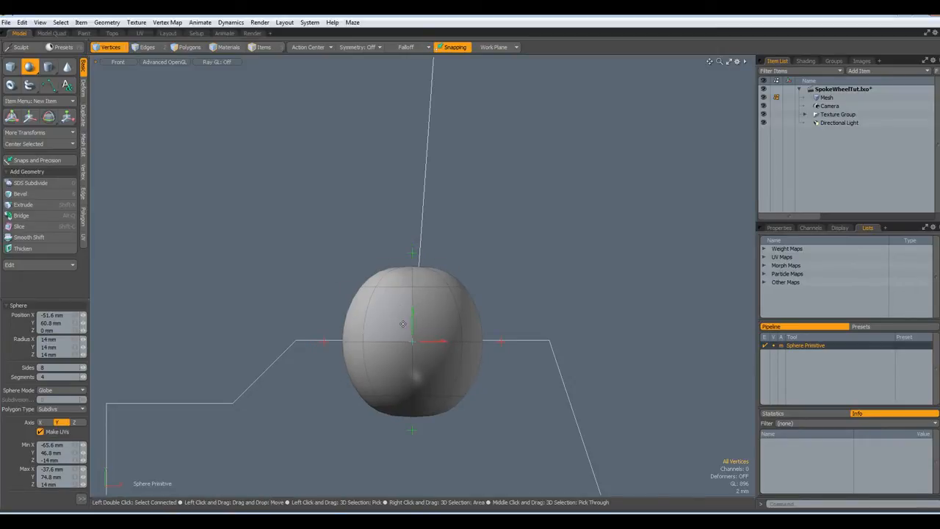
- Select all of the sphere's polygons and turn off its subdivision smoothing
key("space")
key("3")
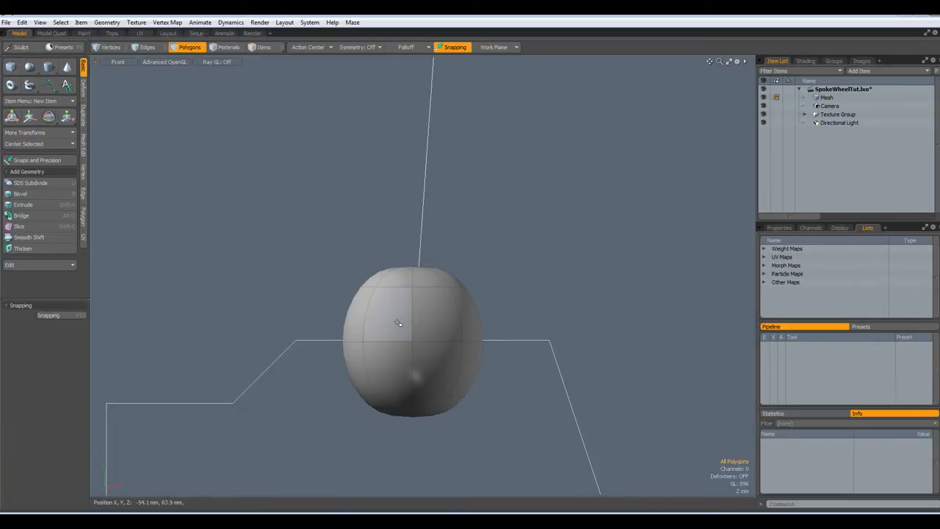
double_click(398, 323)
key("Tab")
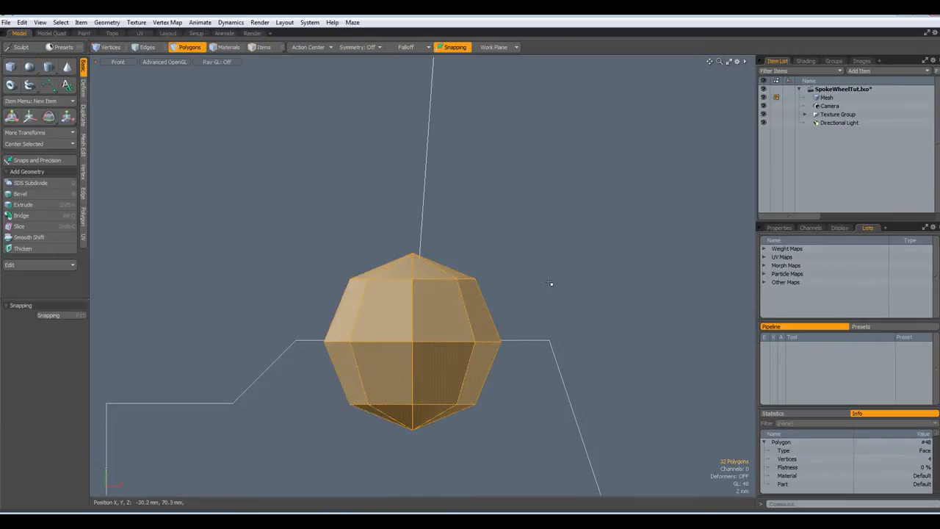
- Rotate the sphere -4.6° about the Z axis to line it up with the spoke curve
key("y")
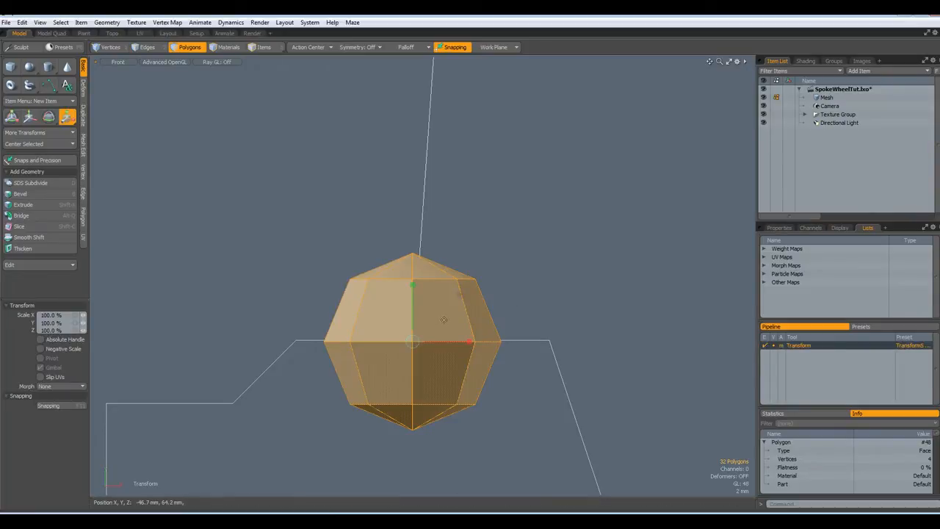
key("e")
left_click_drag(460, 308, 542, 250)
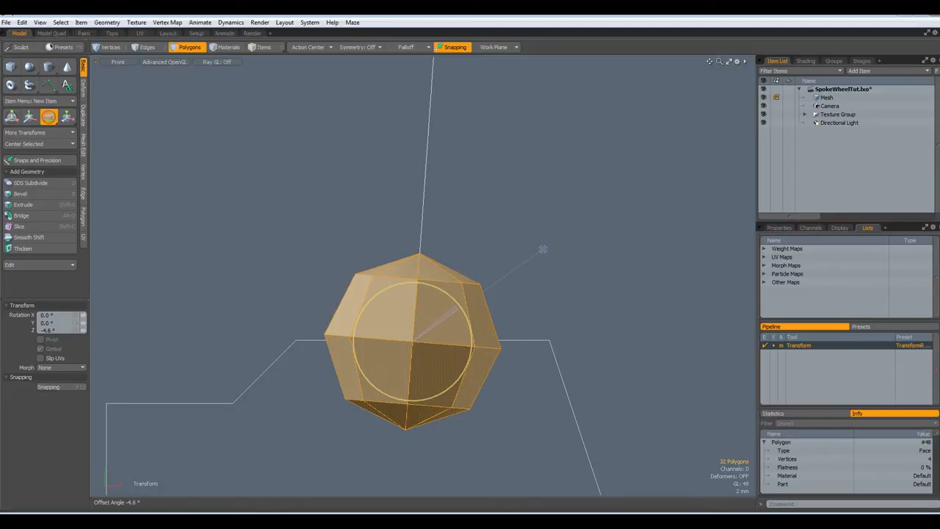
scroll(542, 250, "down", 5)
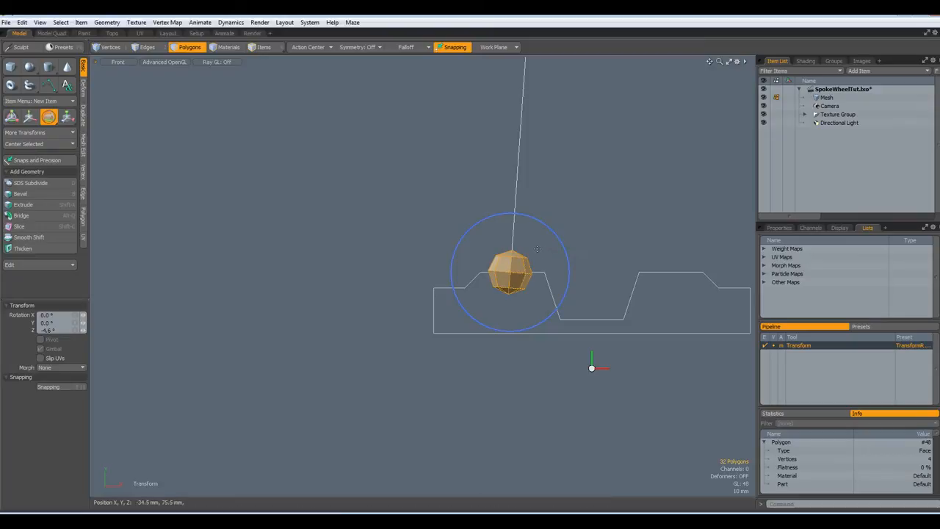
left_click_drag(585, 210, 457, 415, "alt")
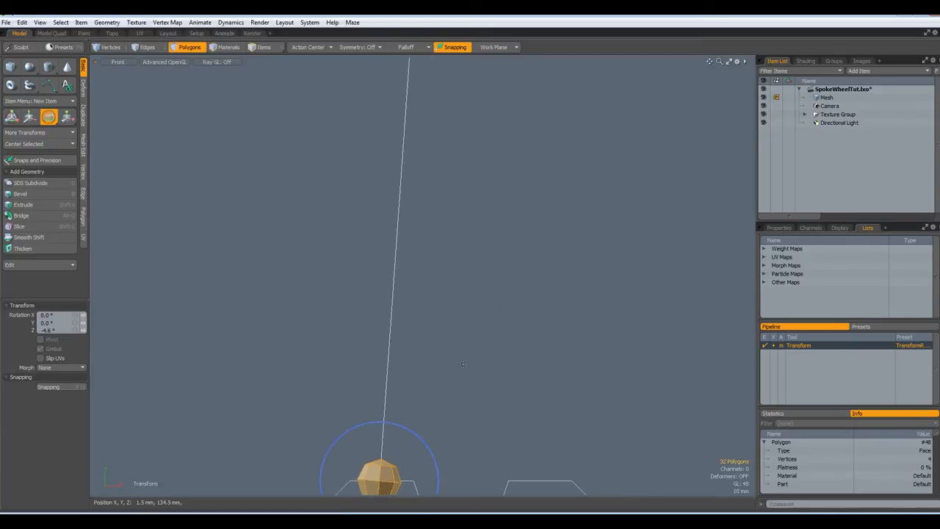
scroll(463, 364, "down", 2)
key("space")
- Deselect the sphere and examine both ends of the spoke curve, at the rim profile and at the hub
left_click_drag(469, 210, 467, 252, "alt")
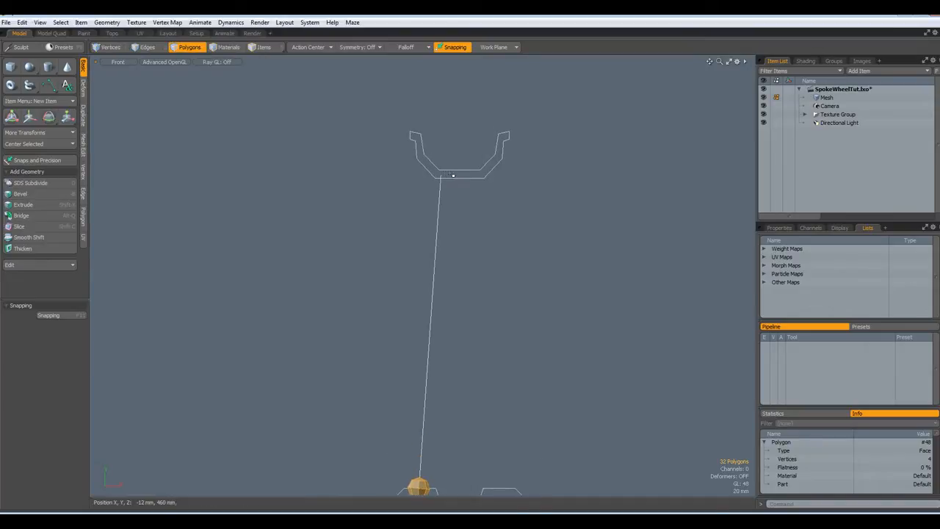
scroll(456, 176, "up", 3)
scroll(436, 193, "up", 2)
scroll(434, 192, "down", 5)
left_click_drag(436, 388, 453, 156, "alt")
left_click(440, 371)
scroll(416, 393, "up", 5)
scroll(416, 394, "down", 4)
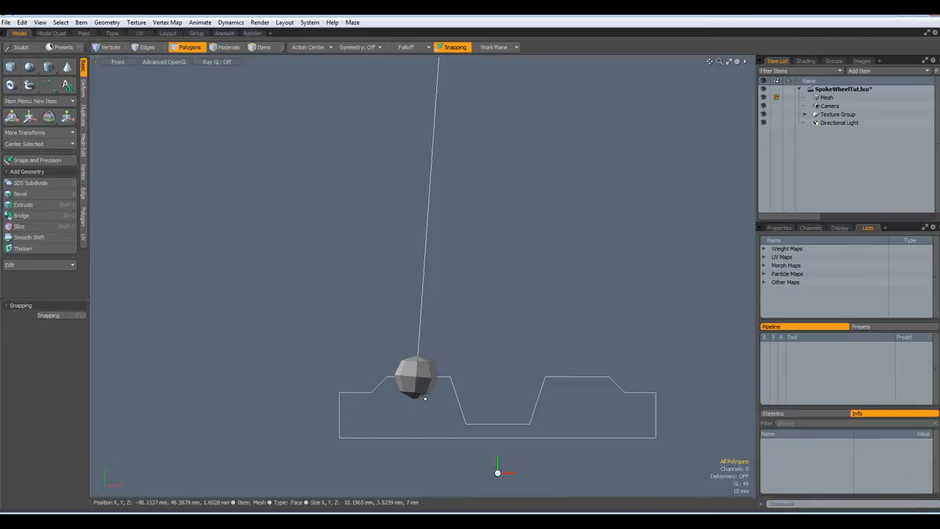
scroll(427, 384, "down", 5)
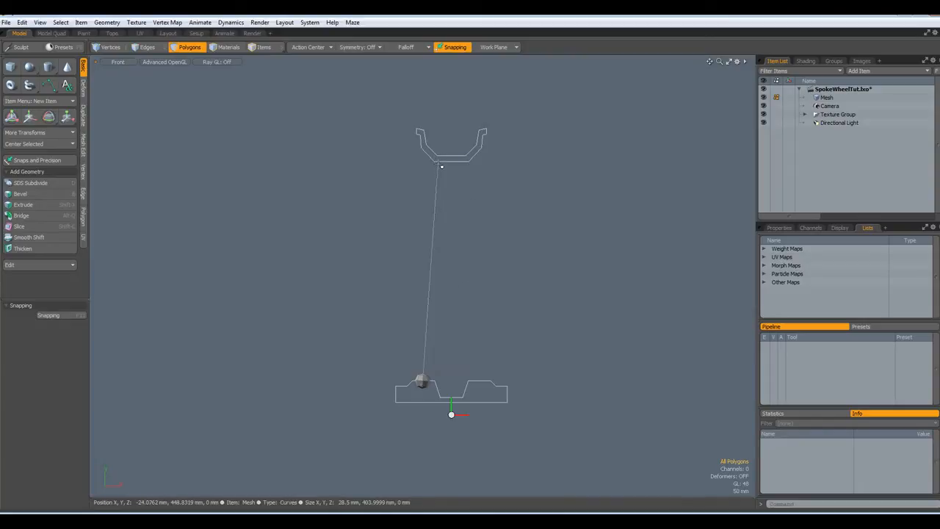
scroll(441, 167, "up", 5)
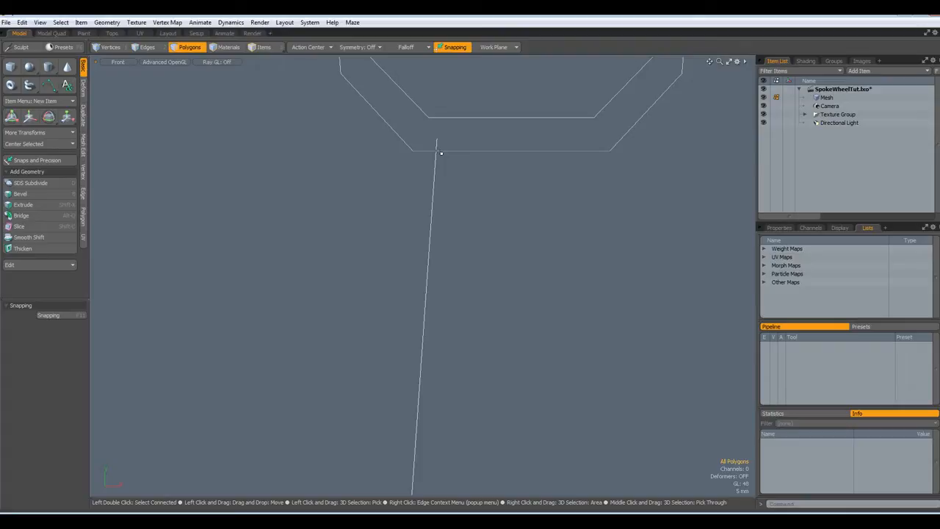
scroll(439, 155, "down", 3)
left_click_drag(408, 464, 376, 349, "alt")
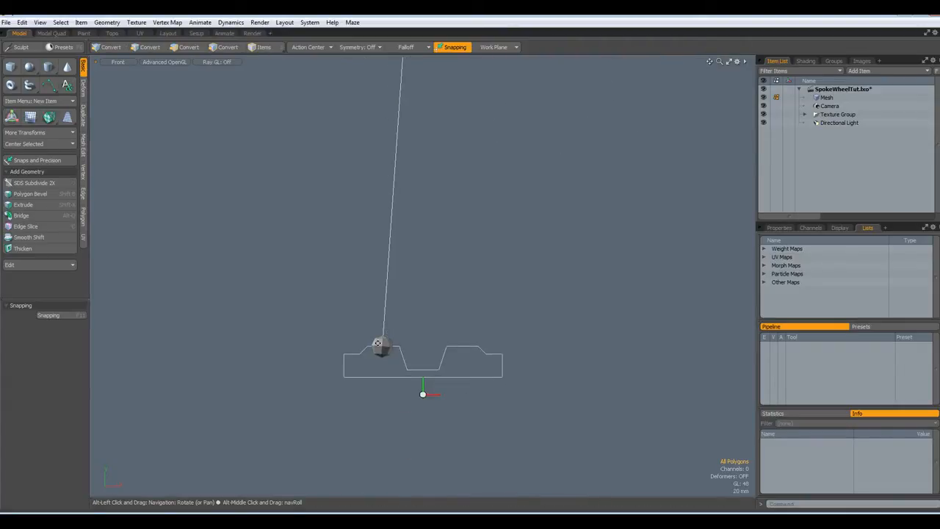
scroll(374, 349, "up", 3)
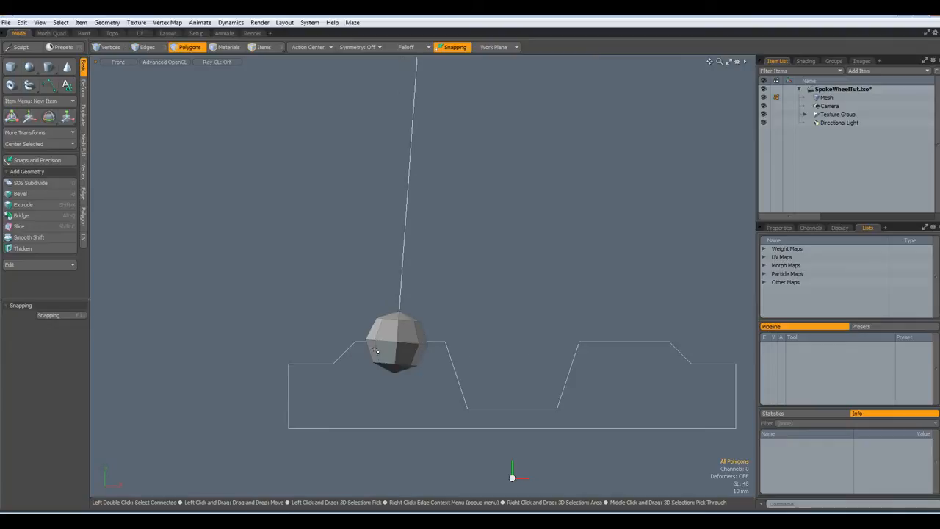
- Try to draw a cube beside the spoke curve's upper end at the rim profile
left_click(12, 69)
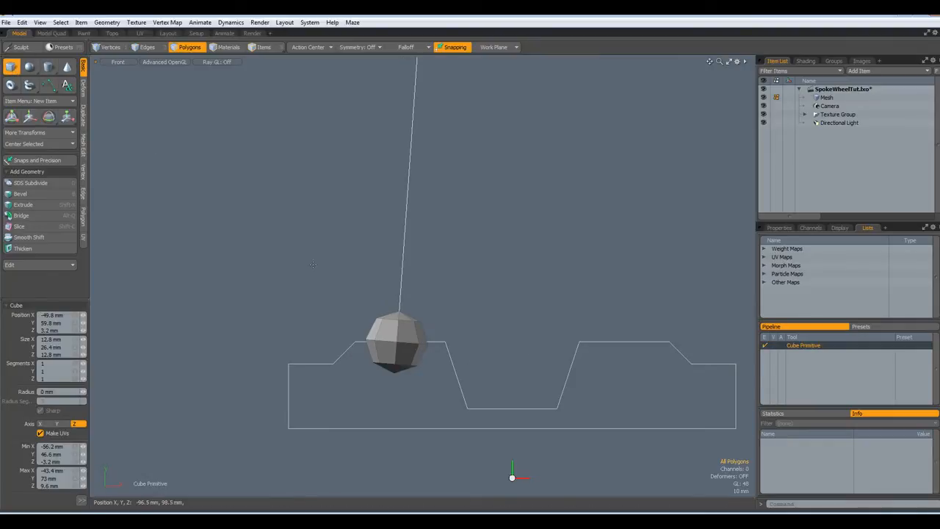
left_click(367, 325)
scroll(402, 179, "down", 3)
left_click_drag(432, 122, 457, 407, "alt")
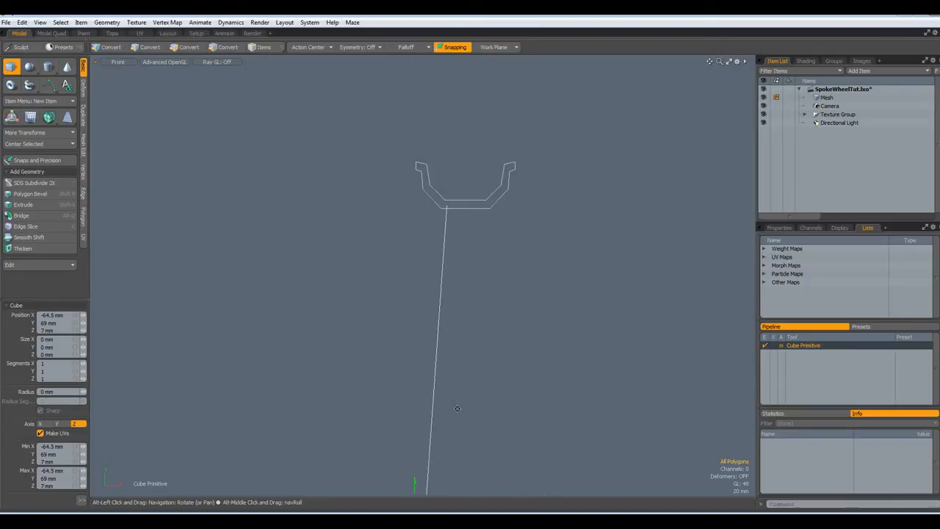
scroll(439, 207, "up", 5)
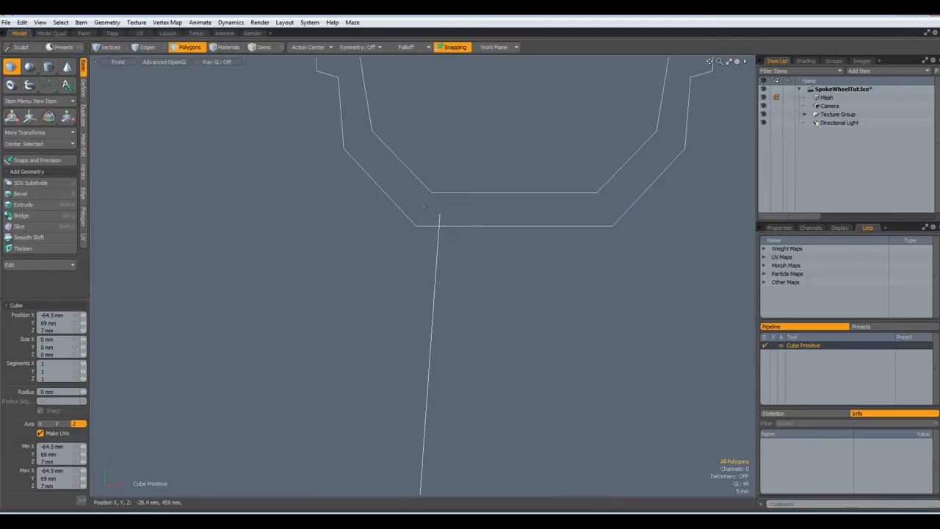
left_click_drag(418, 207, 406, 218, "ctrl")
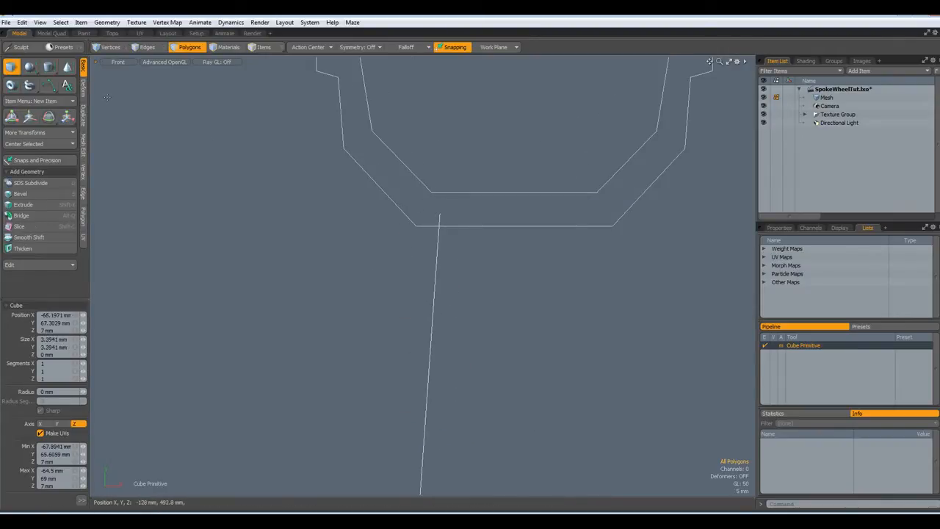
left_click(10, 65)
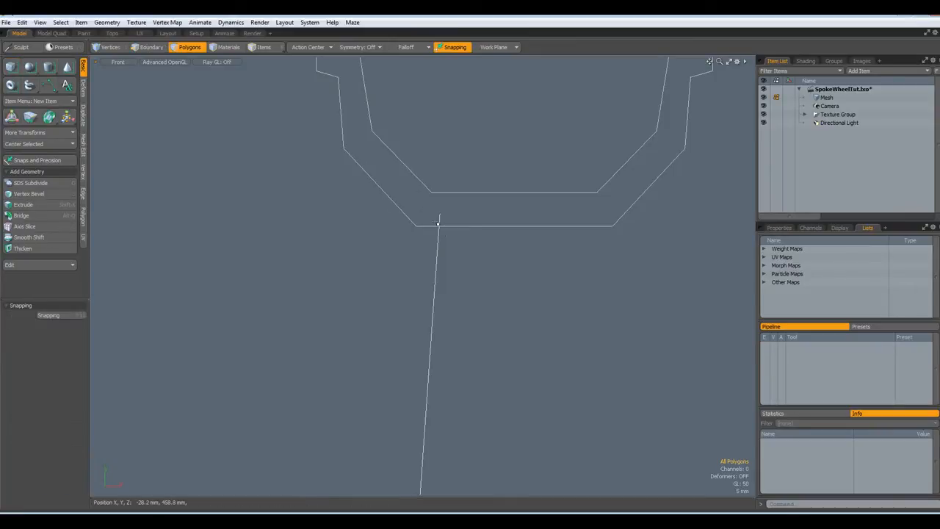
- Create a cube measuring 14 mm on every side next to the spoke curve's rim end, centred at about X -29.3, Y 457.4 mm
scroll(426, 241, "down", 5)
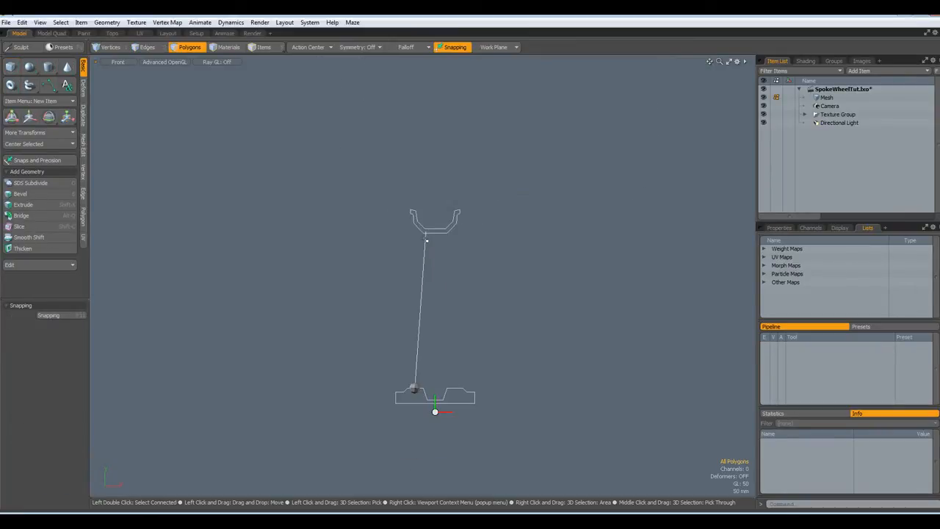
scroll(426, 241, "up", 8)
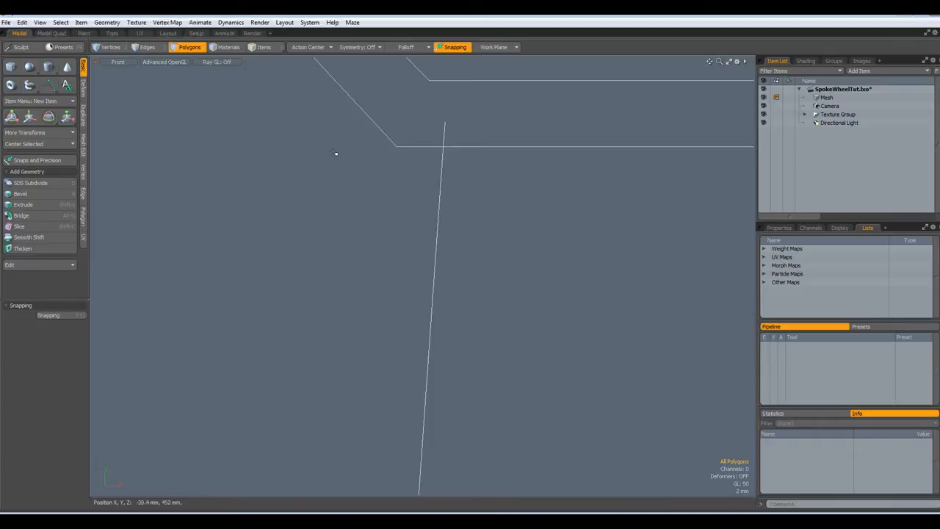
left_click(10, 65)
left_click_drag(408, 120, 449, 160)
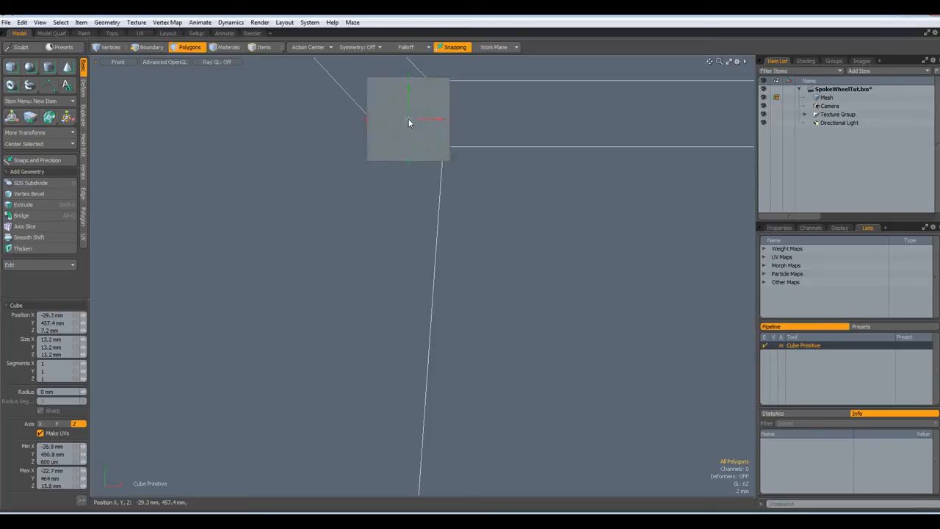
left_click(75, 341)
type("1")
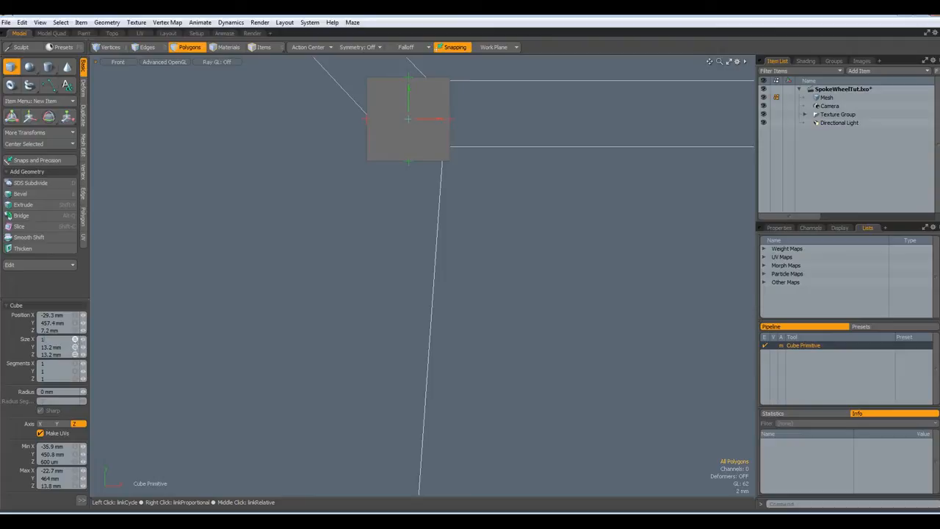
type("4")
key("Return")
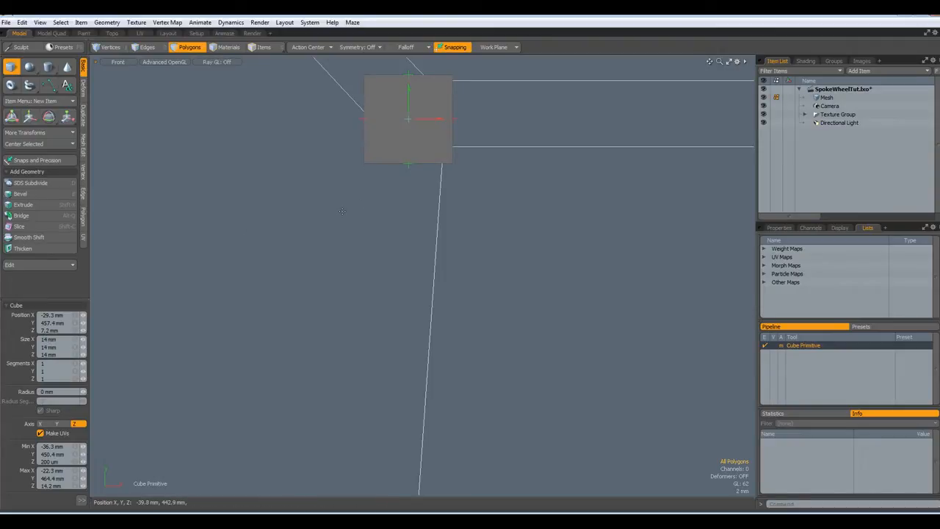
key("space")
- Select the whole cube and move it down 9 mm along the Y axis
left_click(400, 129)
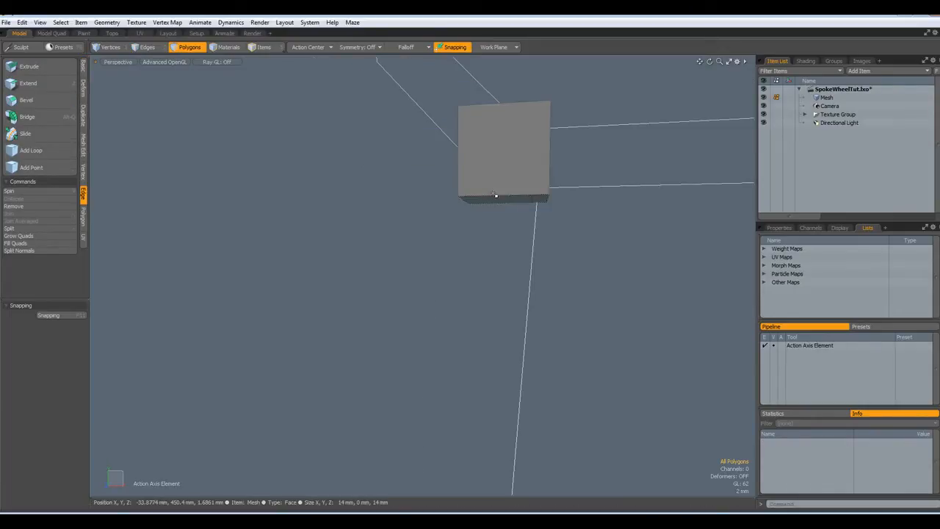
double_click(516, 158)
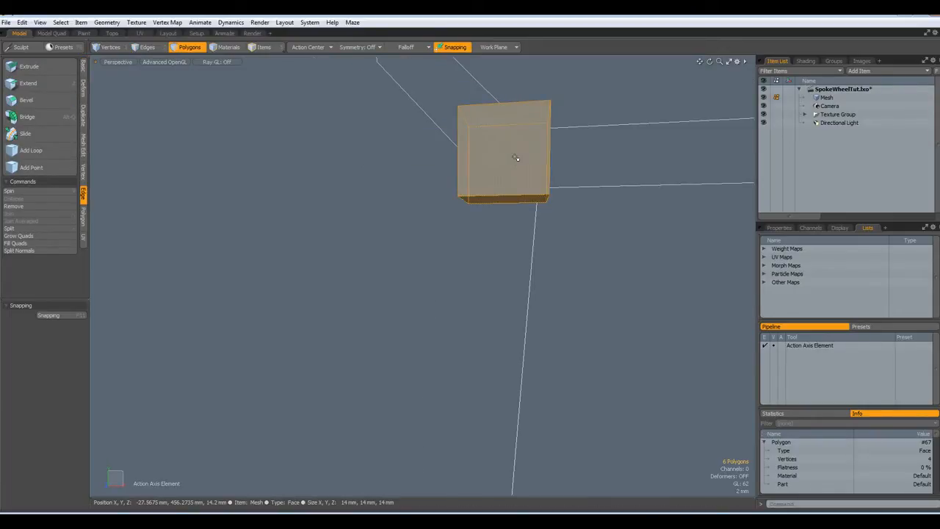
key("w")
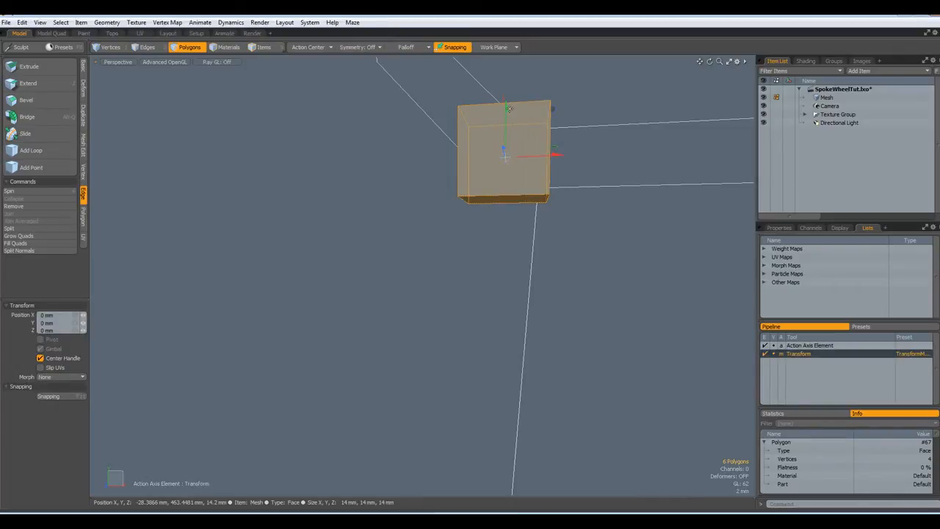
left_click_drag(506, 105, 505, 155)
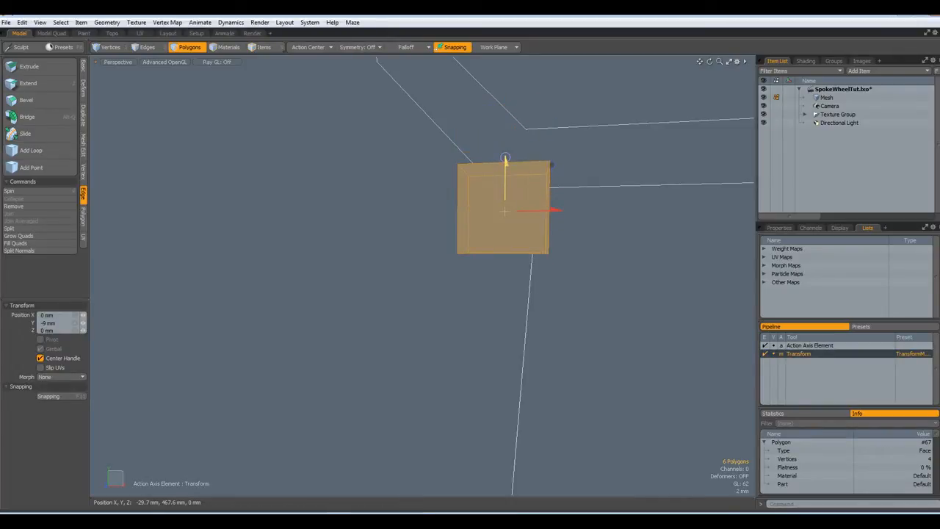
- Move the cube 5.3 mm along the X axis over the spoke curve and delete its top face
left_click_drag(505, 157, 504, 158)
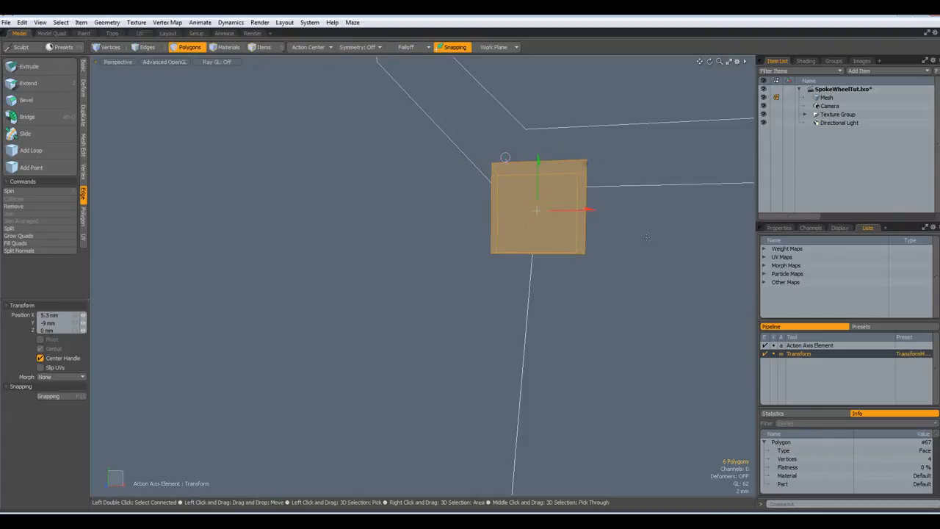
left_click_drag(621, 218, 617, 280, "alt")
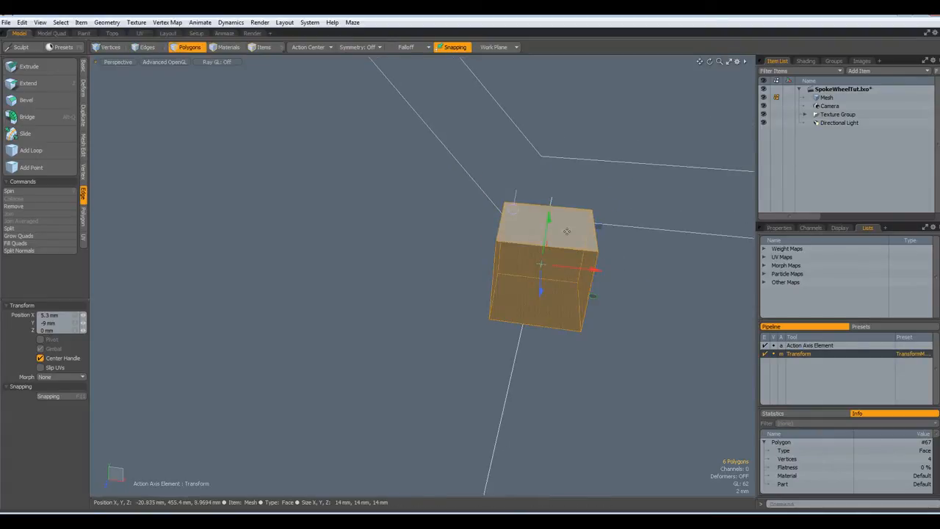
key("q")
left_click(569, 228)
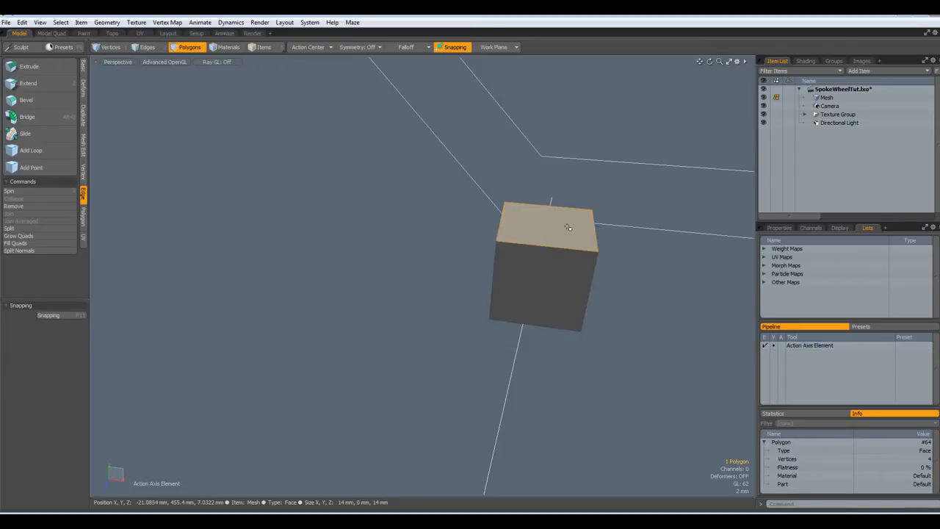
key("Delete")
- Move the cube's bottom face down along the spoke curve until the box is about 28.1 mm tall
left_click_drag(562, 239, 576, 216, "alt")
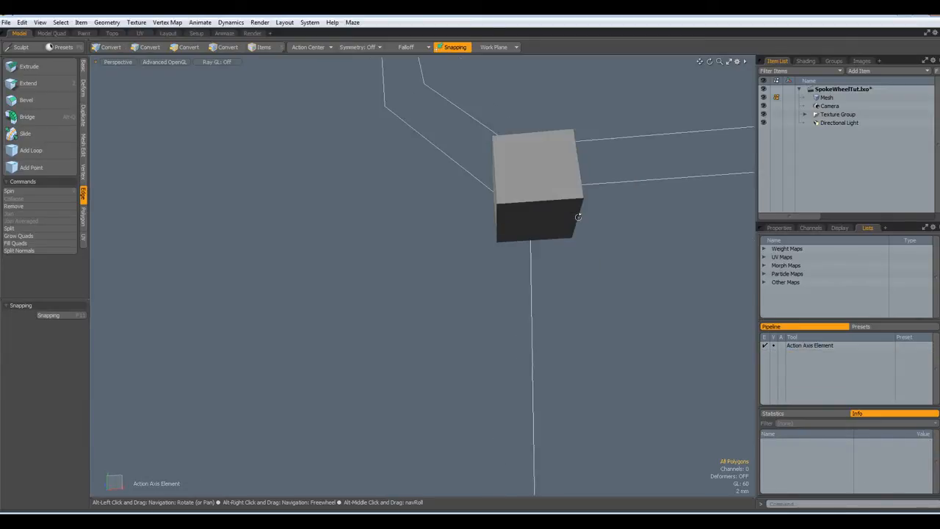
left_click(545, 227)
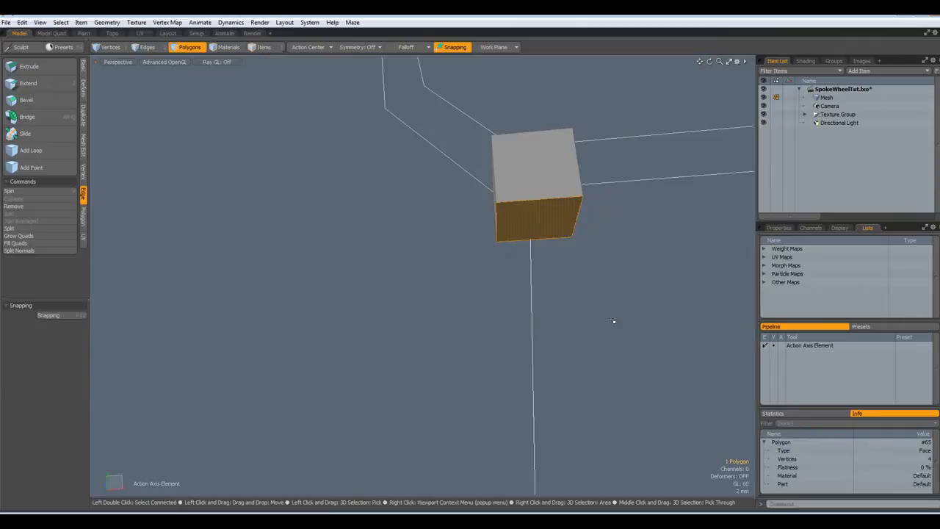
key("w")
left_click_drag(568, 291, 576, 358, "alt")
left_click_drag(539, 210, 539, 298)
key("q")
left_click(667, 327)
left_click_drag(667, 327, 638, 338, "alt")
key("Tab")
key("Tab")
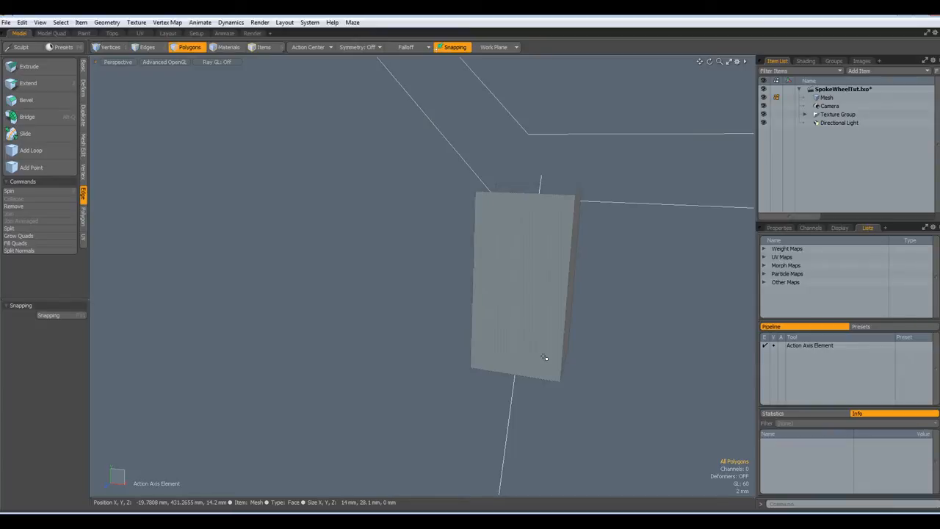
- Loop-slice the box across its width with two symmetrical slices at 7.5 %, running close to its side faces
left_click_drag(540, 354, 553, 289, "alt")
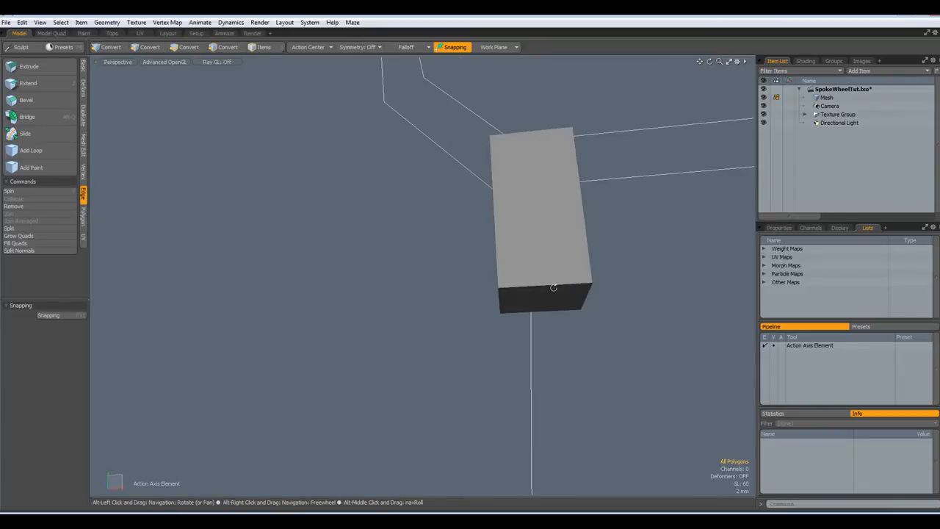
key("2")
left_click(550, 303)
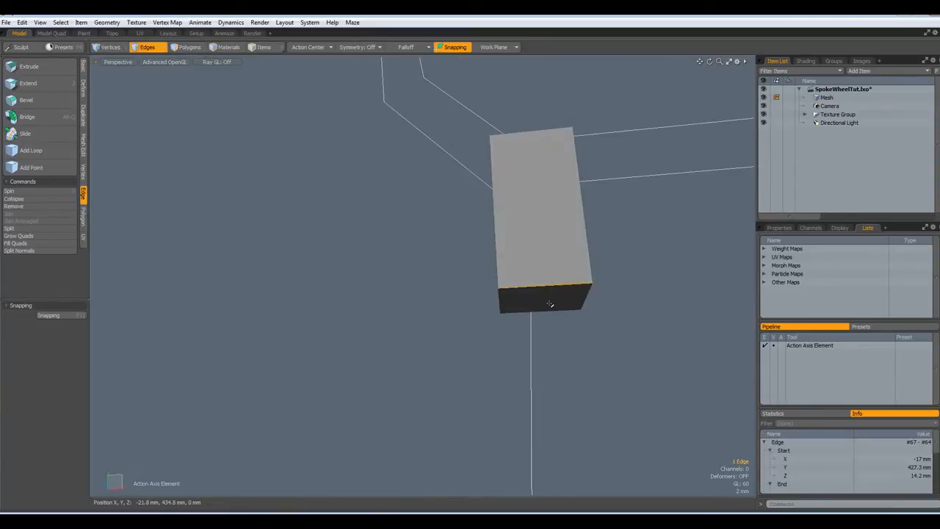
key("alt+c")
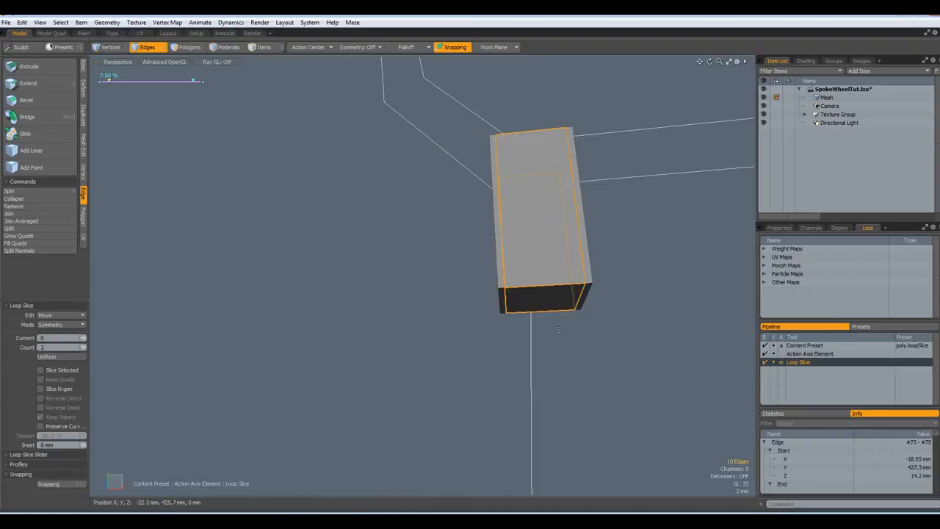
key("space")
- Loop-slice the box across its depth with two symmetrical slices, near the front and back faces, and clear the selection
left_click_drag(614, 331, 520, 348, "alt")
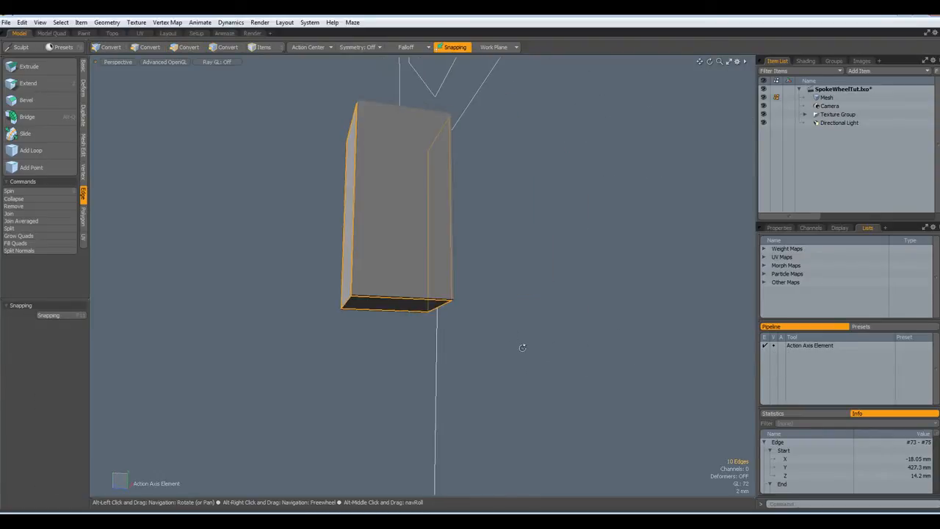
double_click(409, 309)
key("alt+c")
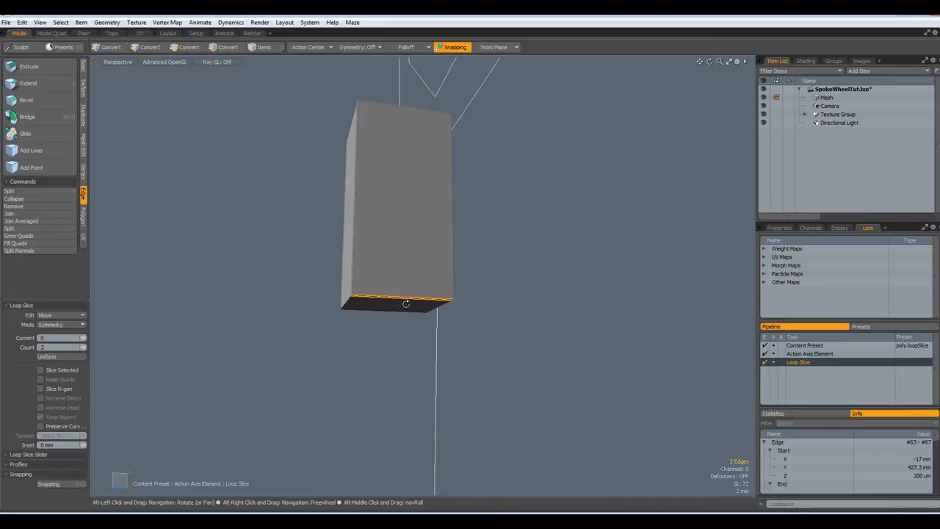
key("space")
left_click(523, 326)
key("Tab")
key("Tab")
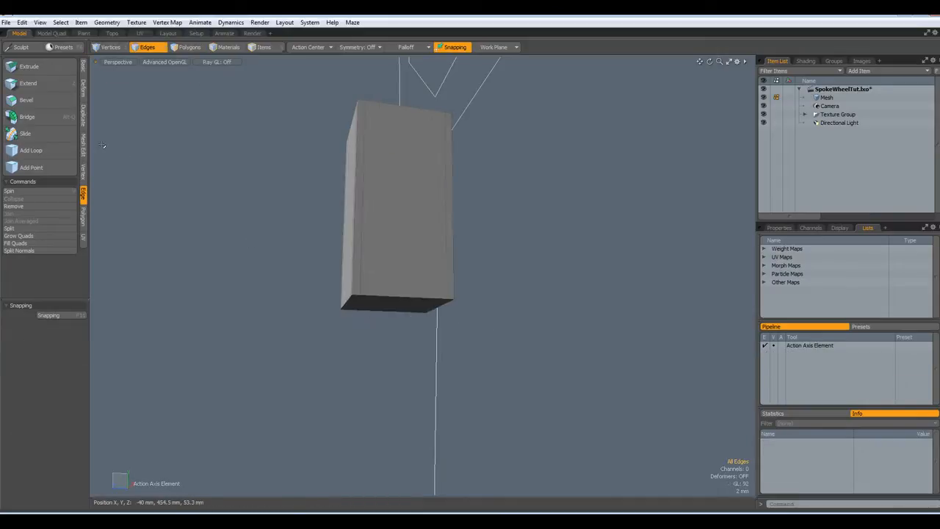
- Add an edge loop about 0.7 mm above the box's bottom and a second one about 9.5 mm above that
left_click(31, 149)
left_click_drag(359, 277, 359, 289)
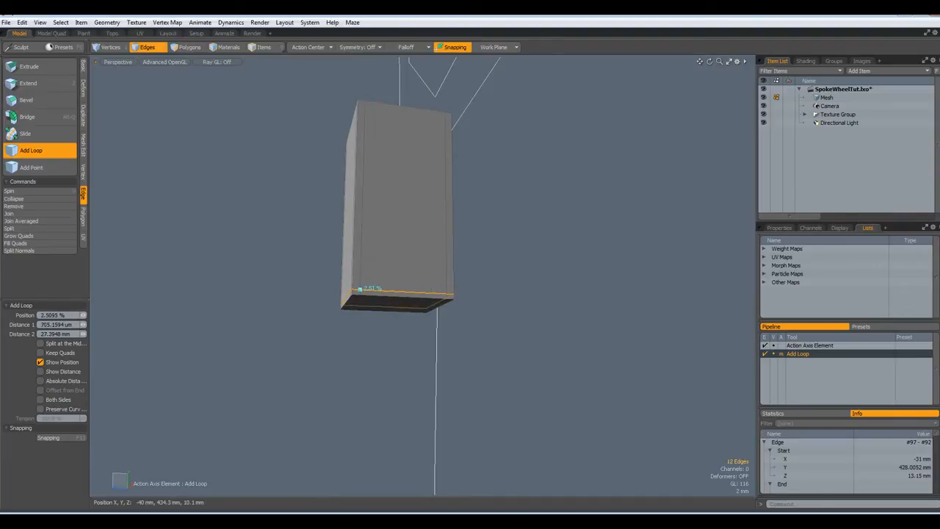
left_click_drag(360, 221, 361, 219)
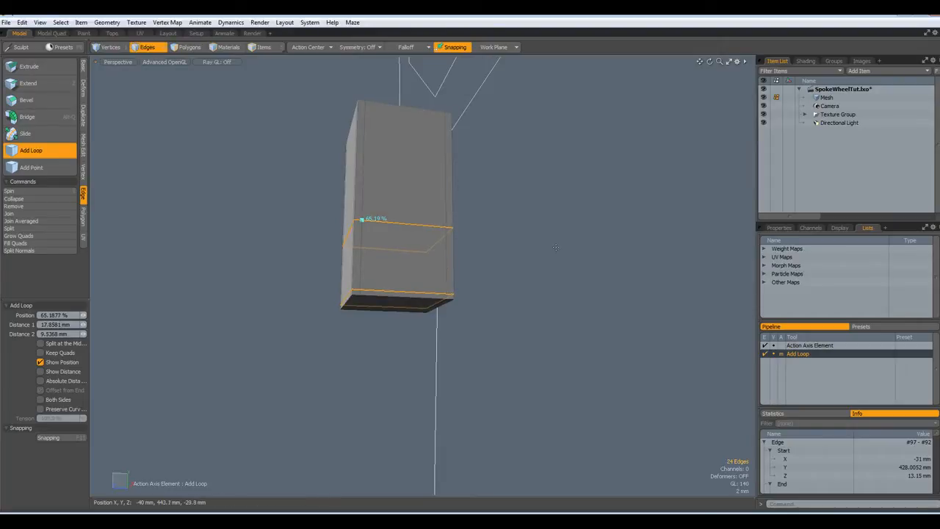
key("space")
- Select the edge loop around the box's open top and round it with the perfectCircle.pl script
left_click_drag(512, 153, 535, 218, "alt")
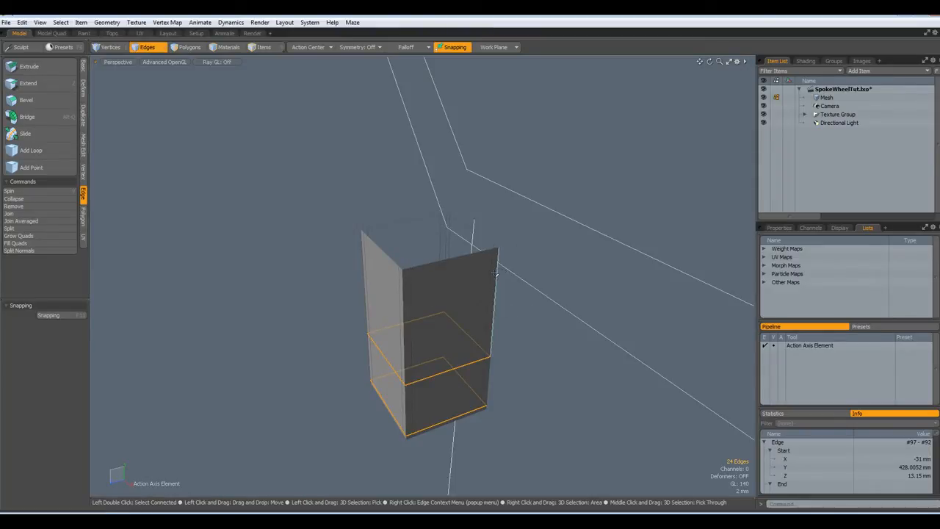
double_click(451, 259)
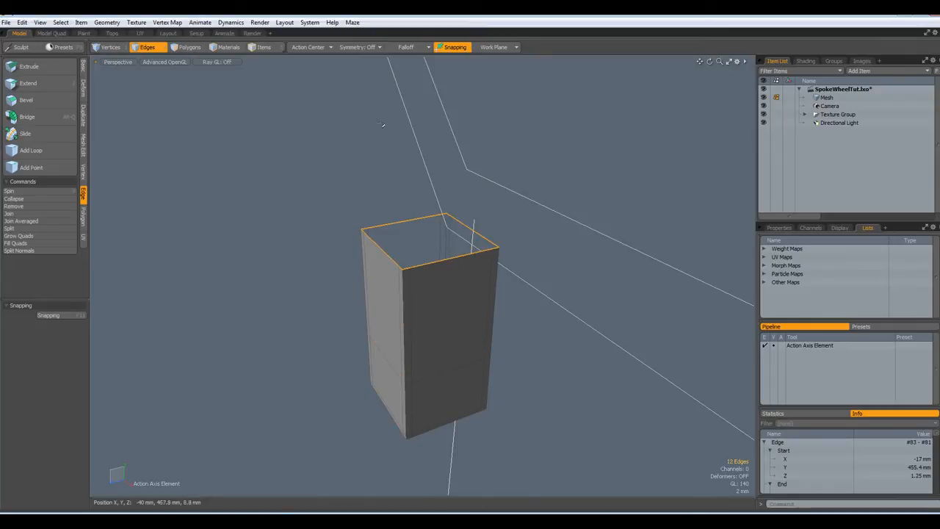
left_click(310, 23)
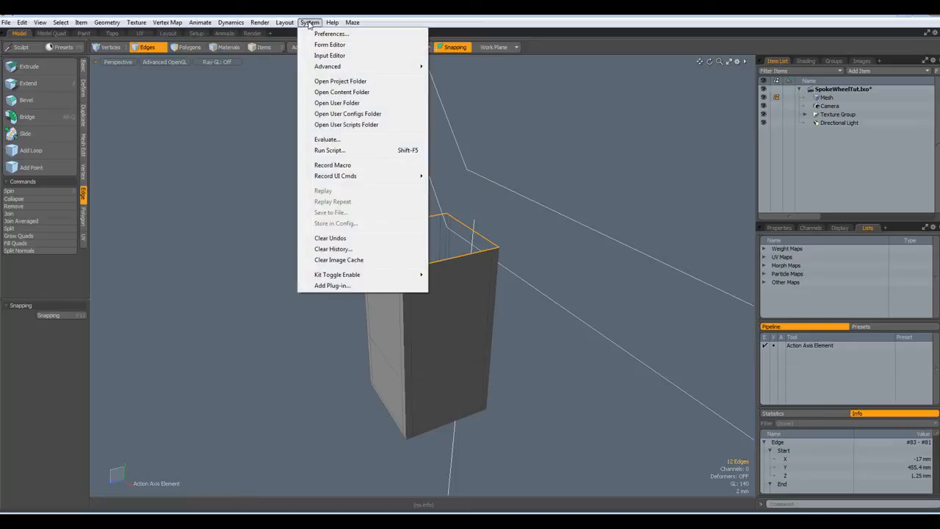
left_click(330, 151)
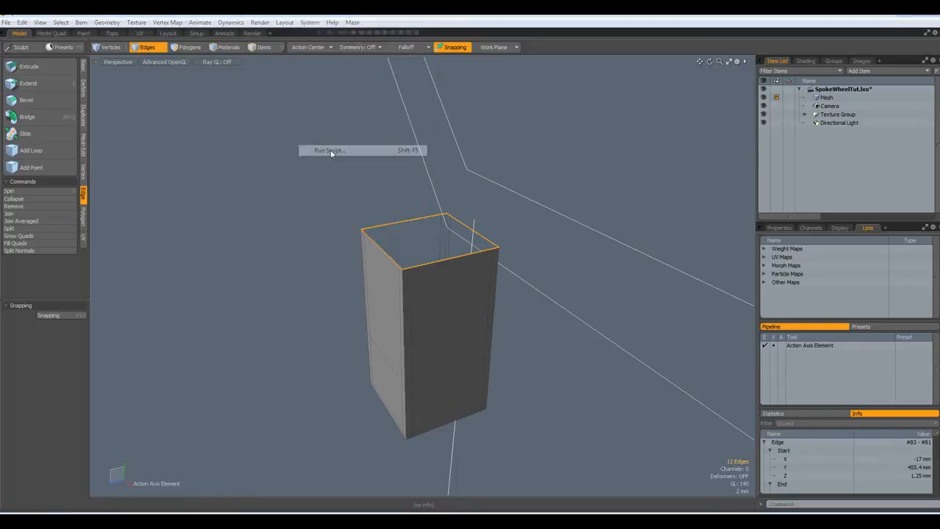
left_click(166, 169)
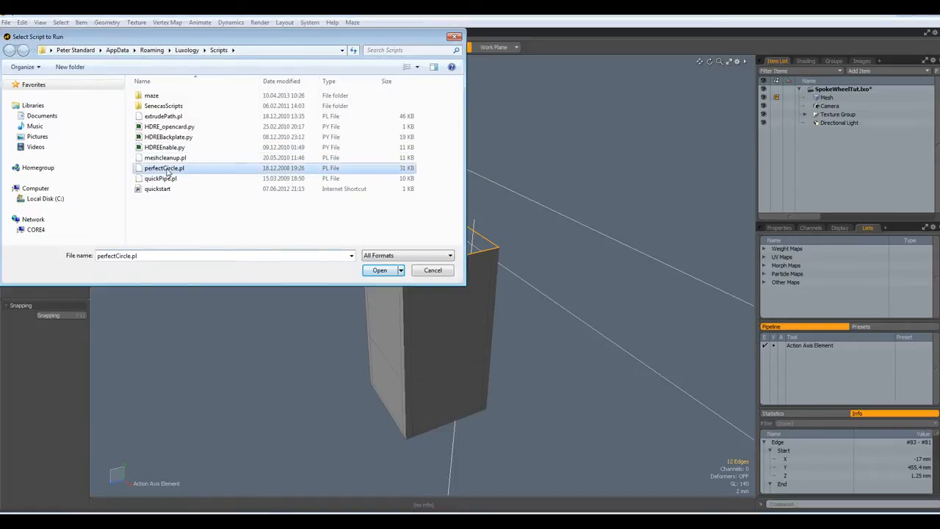
left_click(378, 271)
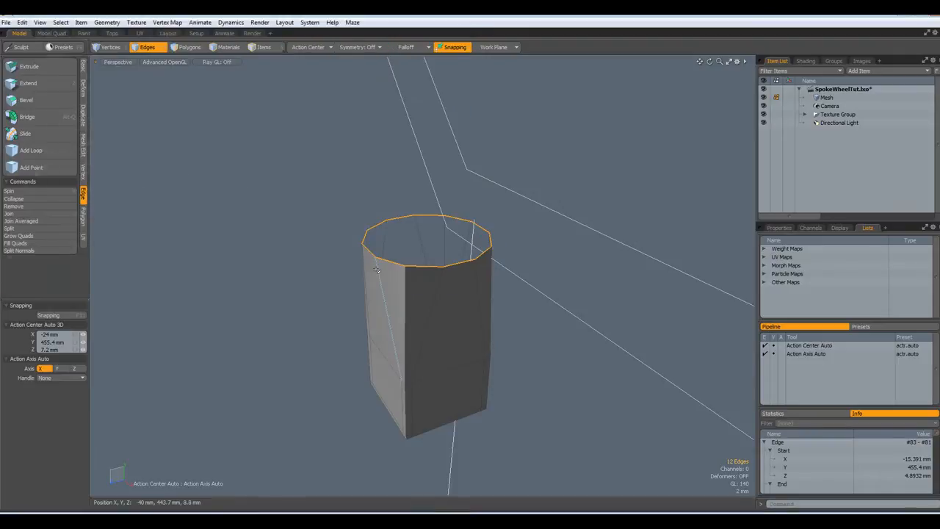
- Clear the edge selection and examine the rounded end piece from several sides with subdivision smoothing on
left_click_drag(379, 271, 440, 273, "alt")
left_click_drag(514, 325, 473, 271, "alt")
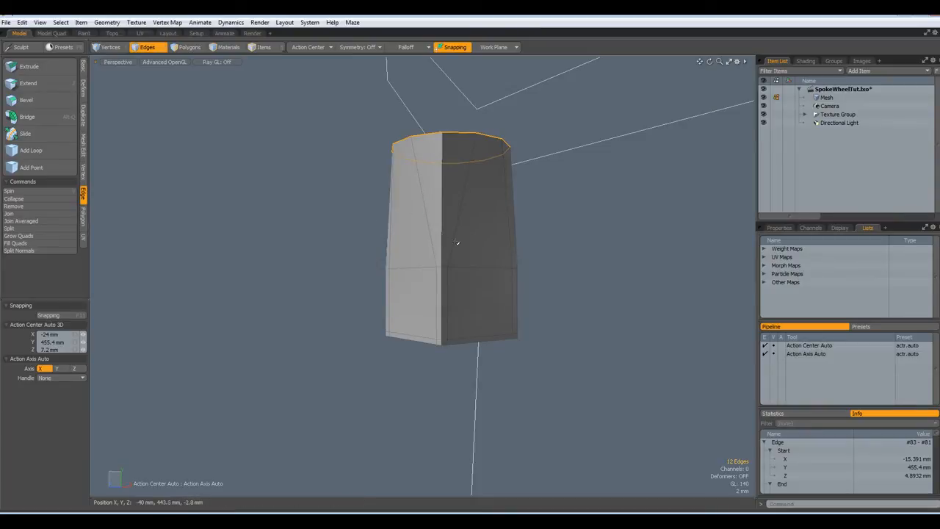
left_click_drag(486, 247, 522, 276, "alt")
left_click(596, 317)
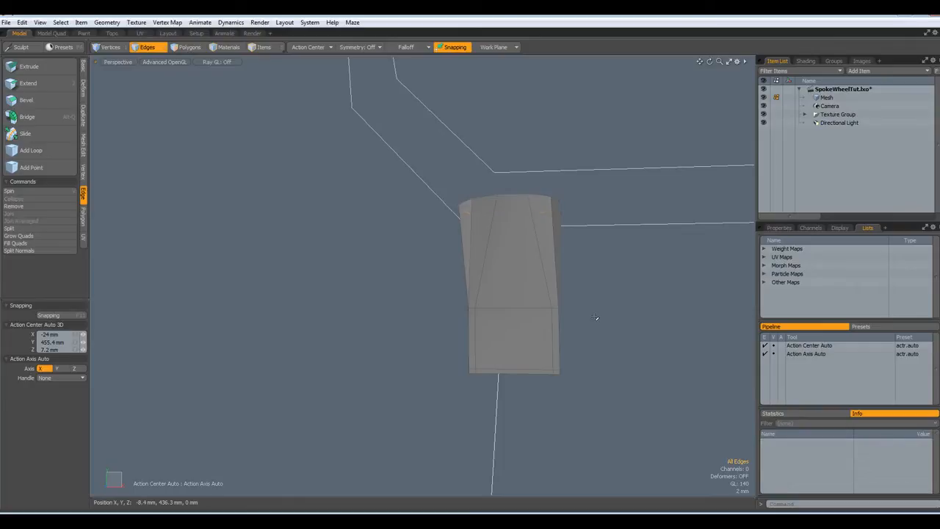
mouse_move(598, 298)
left_mouse_down("alt")
mouse_move(546, 342)
mouse_move(572, 281)
mouse_move(627, 283)
mouse_move(622, 318)
mouse_move(602, 314)
left_mouse_up("alt")
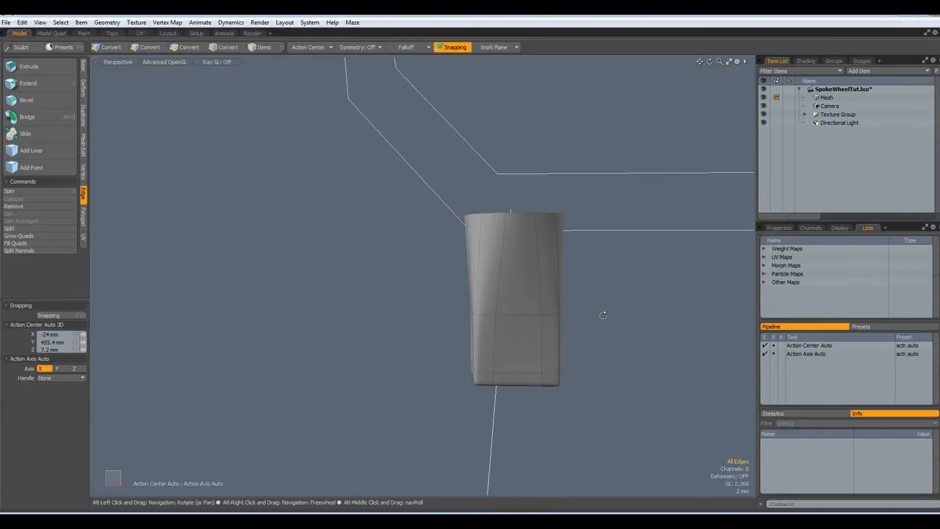
- Select the whole end piece and rotate it about -4.1° around the Z axis in the Front view to follow the spoke curve
key("KP_2")
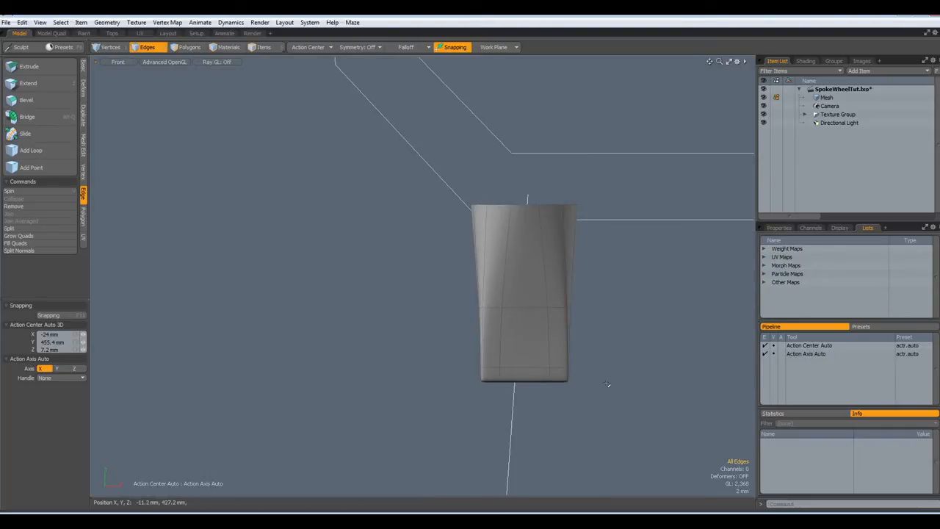
key("e")
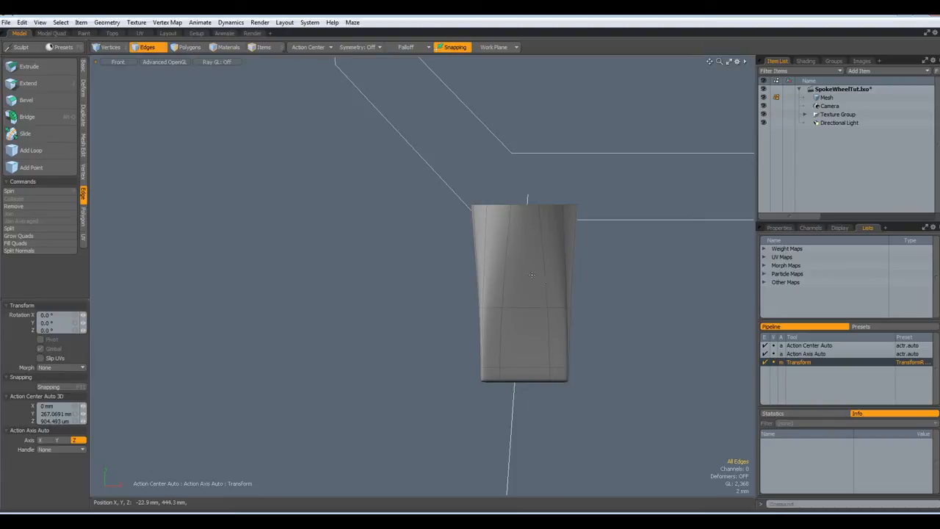
key("space")
key("space")
double_click(528, 283)
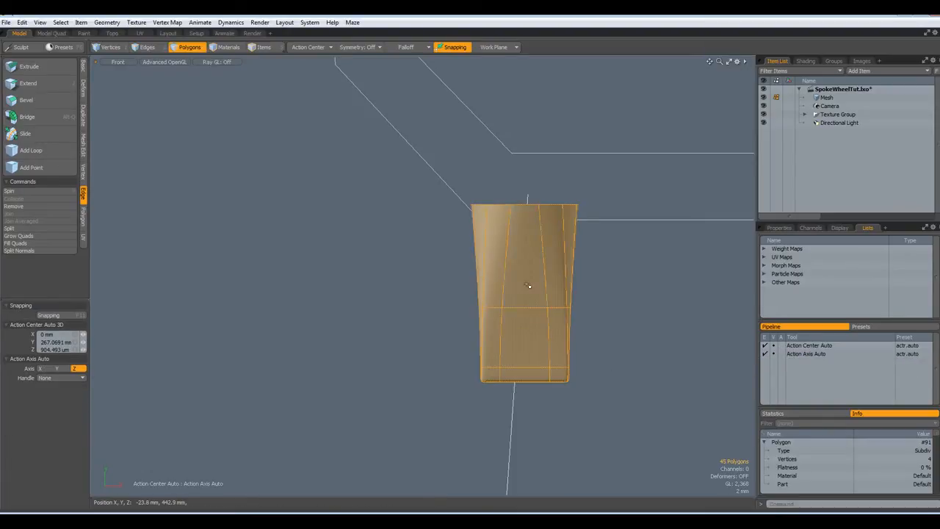
key("e")
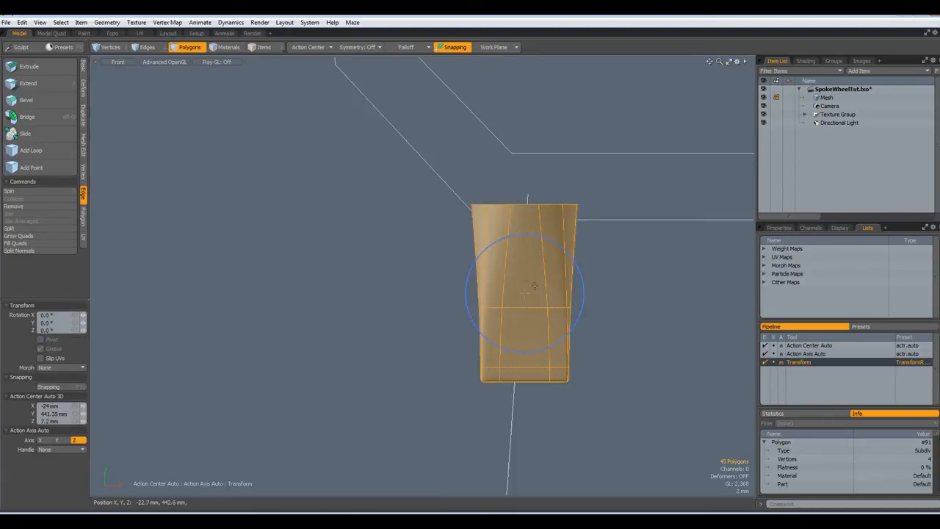
left_click_drag(579, 257, 610, 246)
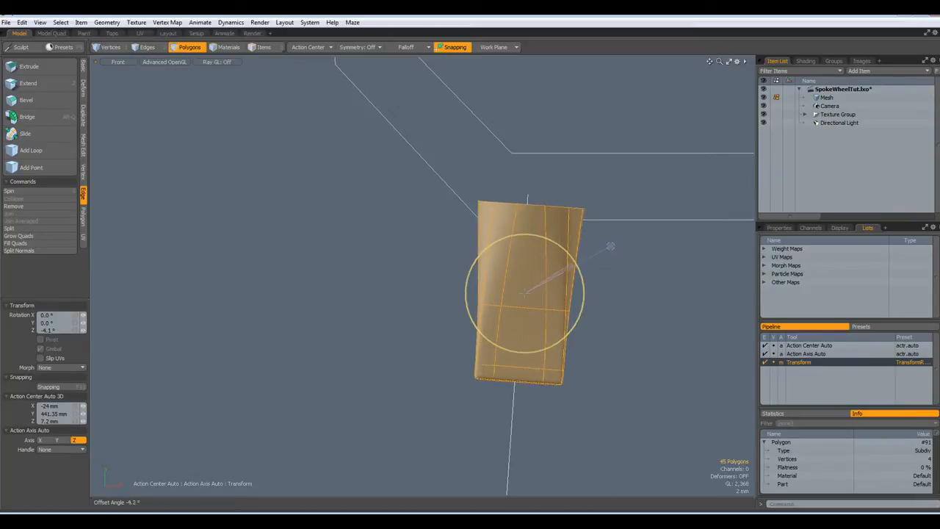
- Shift the end piece by -0.7 mm in X and 0.8 mm in Y onto the spoke curve, and turn off subdivision smoothing
key("w")
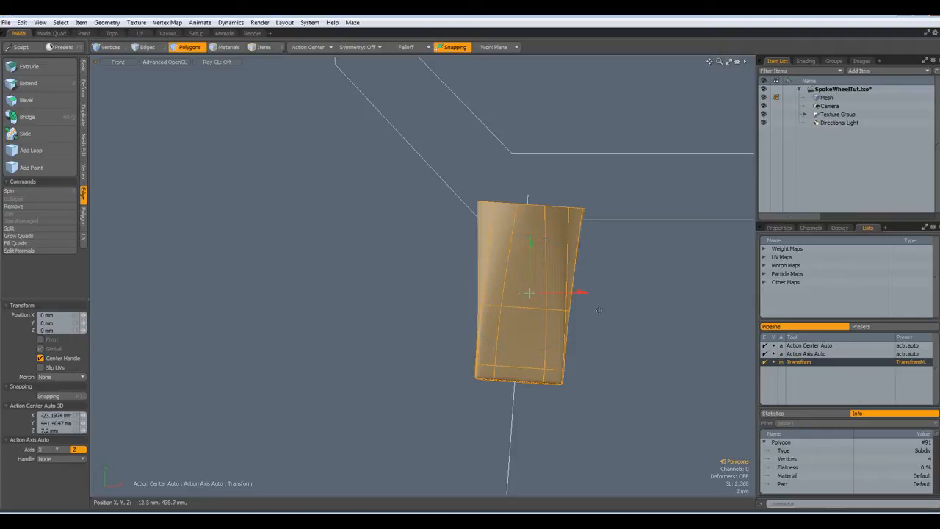
mouse_move(626, 279)
left_mouse_down()
mouse_move(622, 296)
mouse_move(623, 276)
left_mouse_up()
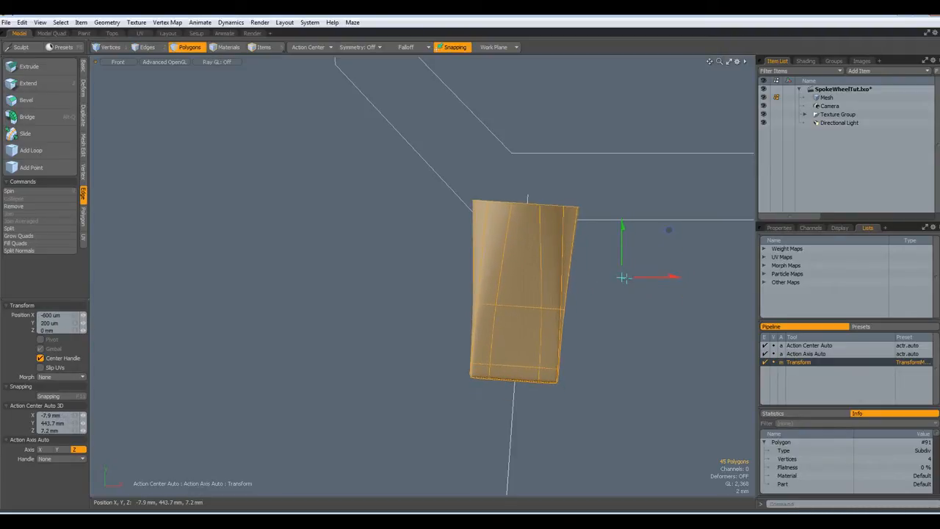
left_click_drag(622, 276, 622, 276)
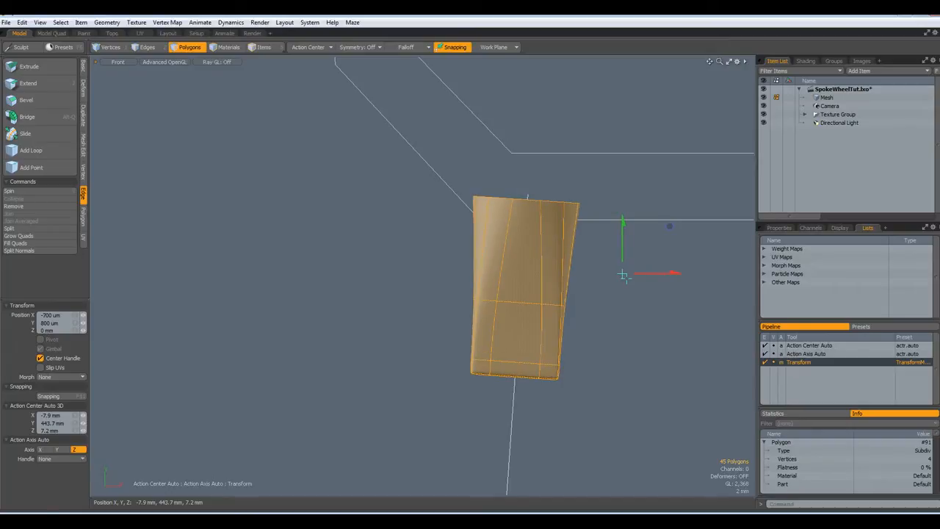
key("space")
key("Tab")
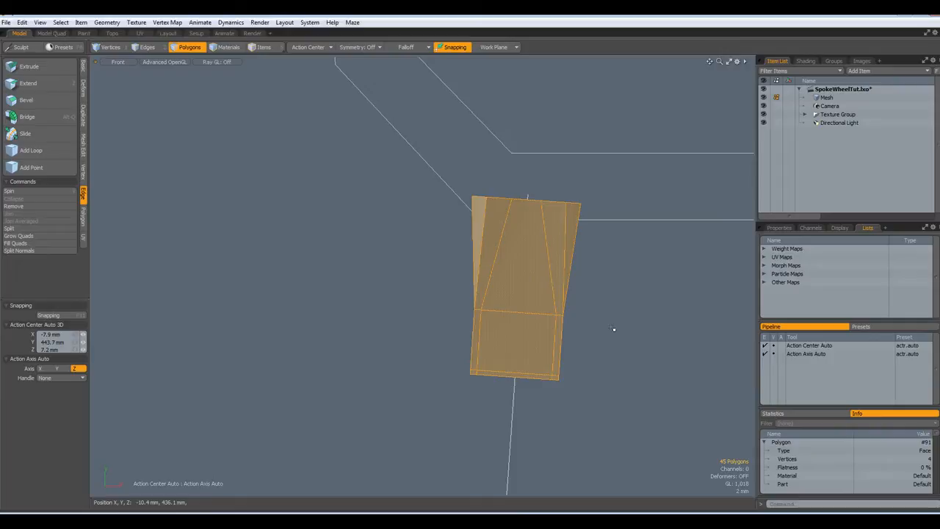
- Move the end piece along Z in the Right view to centre it on the spoke curve
key("ctrl+space")
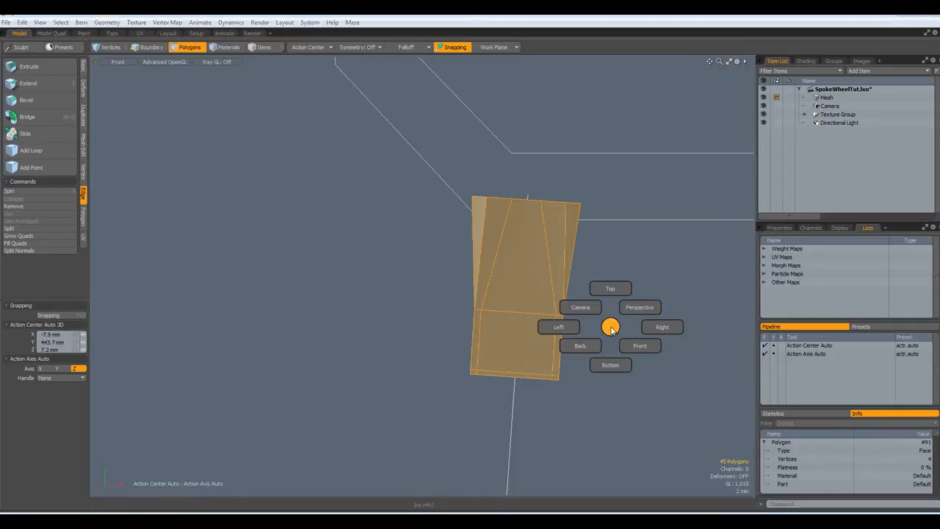
left_click(661, 326)
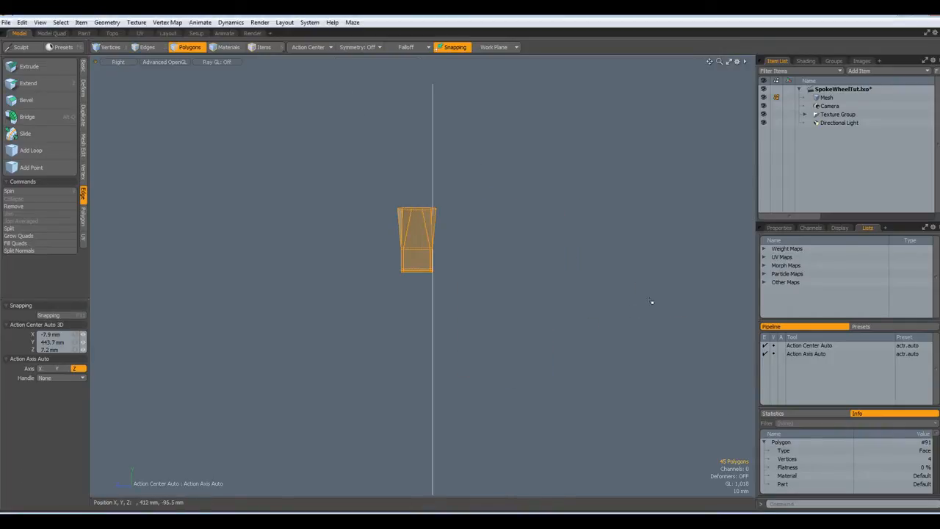
scroll(447, 222, "up", 4)
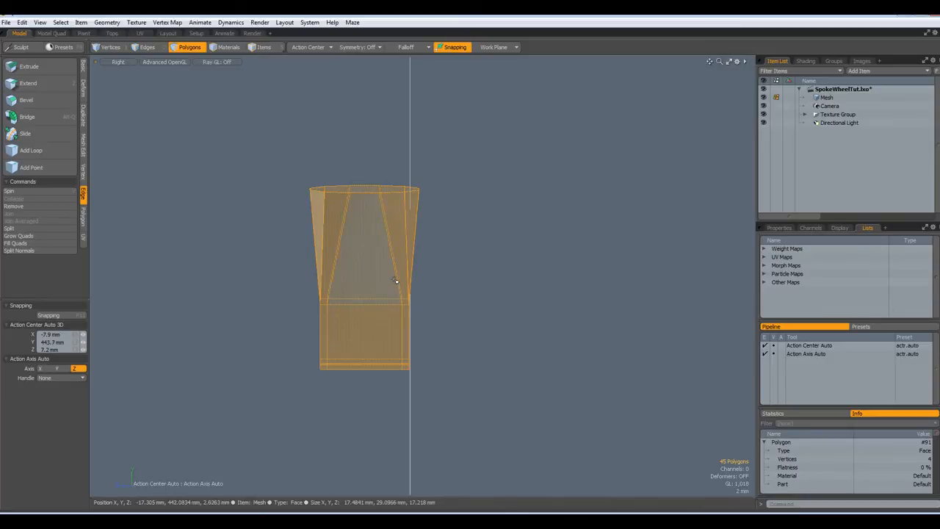
key("w")
left_click_drag(311, 278, 360, 279)
key("space")
- Scale the end piece uniformly to 76% on all three axes in the Perspective view
key("ctrl+space")
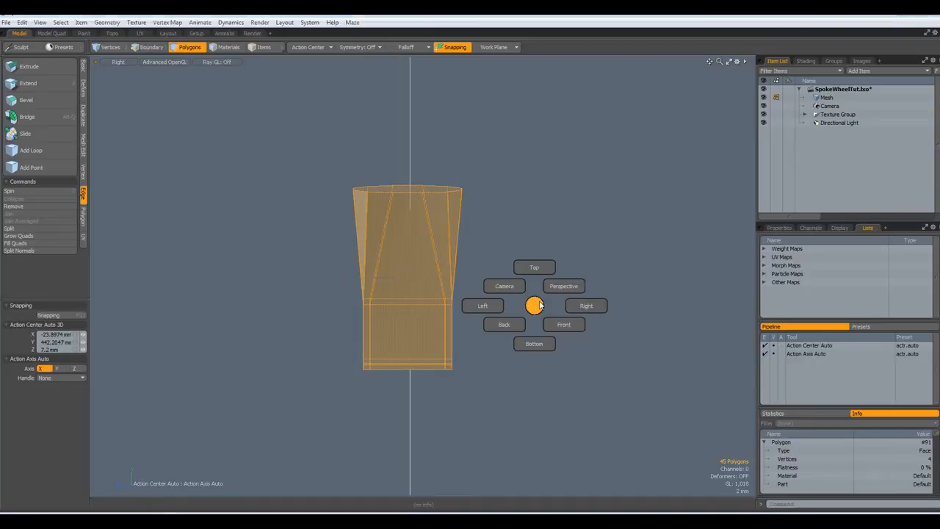
left_click(555, 288)
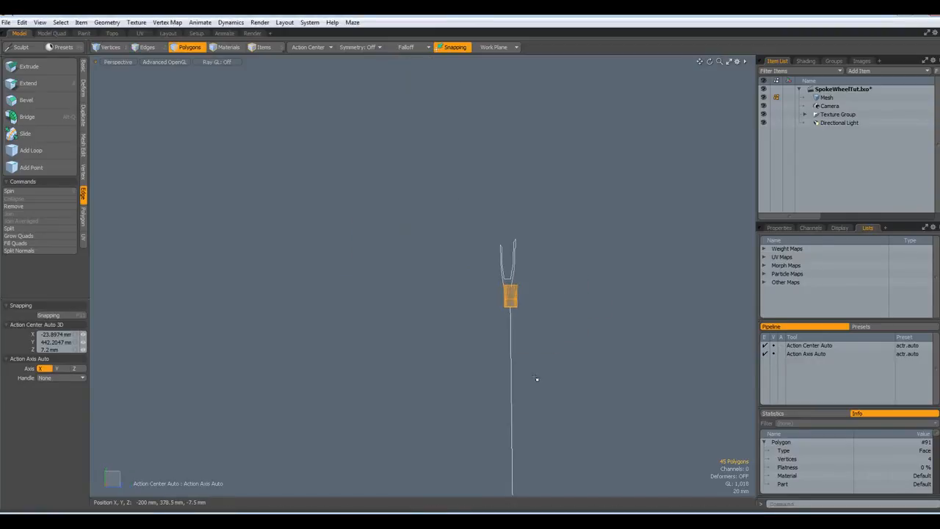
left_click_drag(487, 434, 581, 440, "alt")
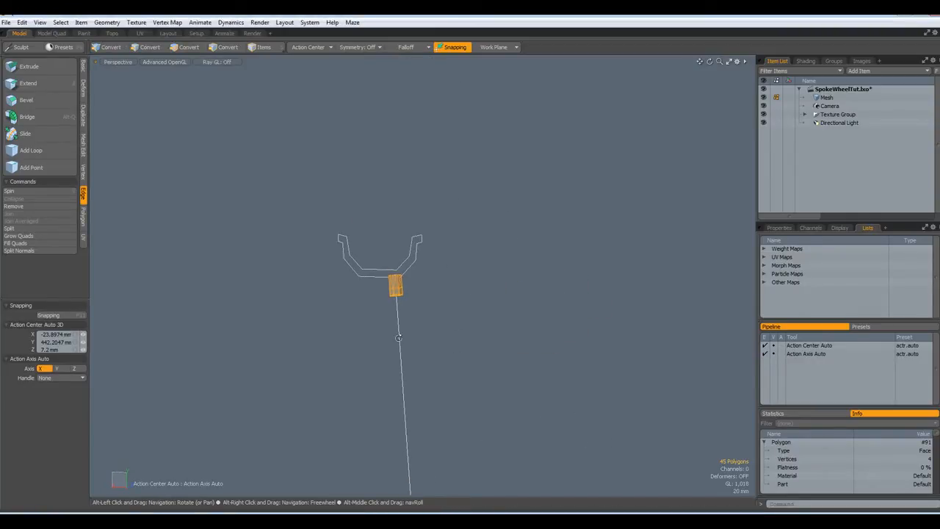
scroll(387, 286, "up", 8)
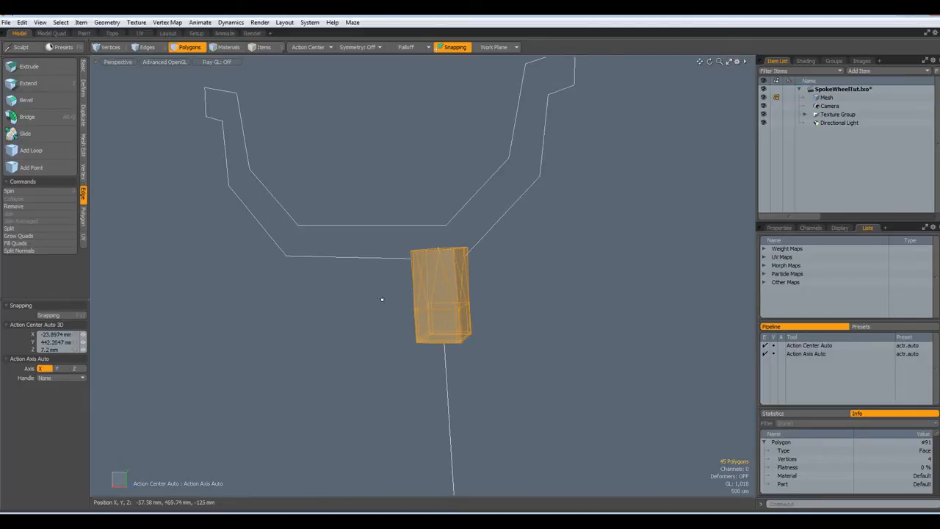
mouse_move(472, 399)
left_mouse_down("alt")
mouse_move(524, 377)
mouse_move(463, 384)
left_mouse_up("alt")
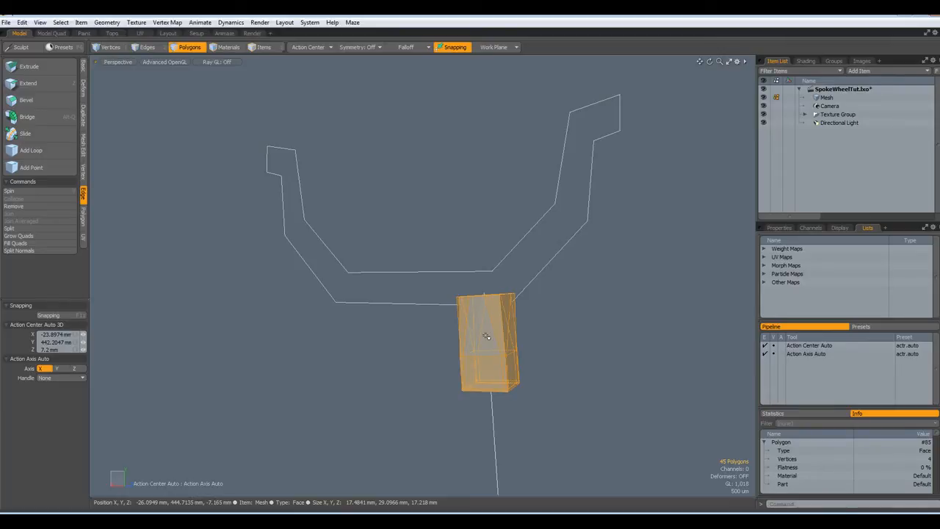
key("e")
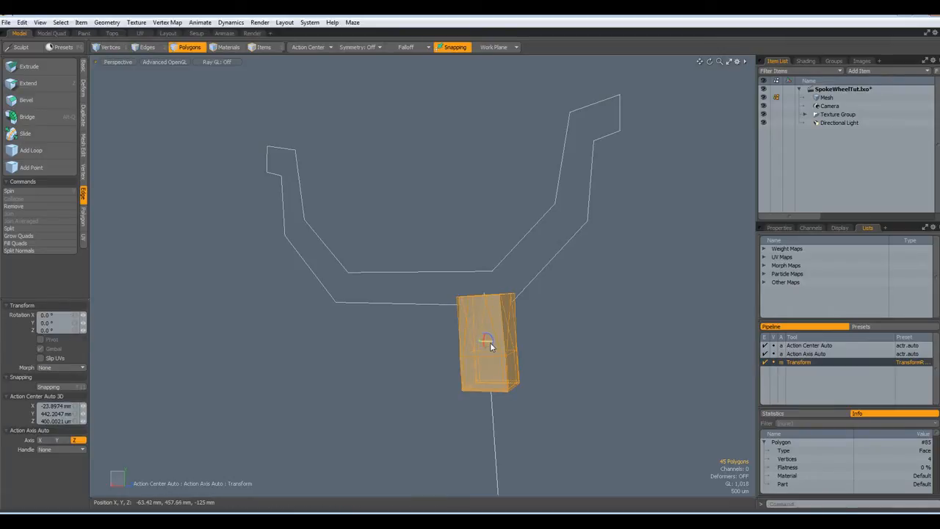
key("space")
key("shift+a")
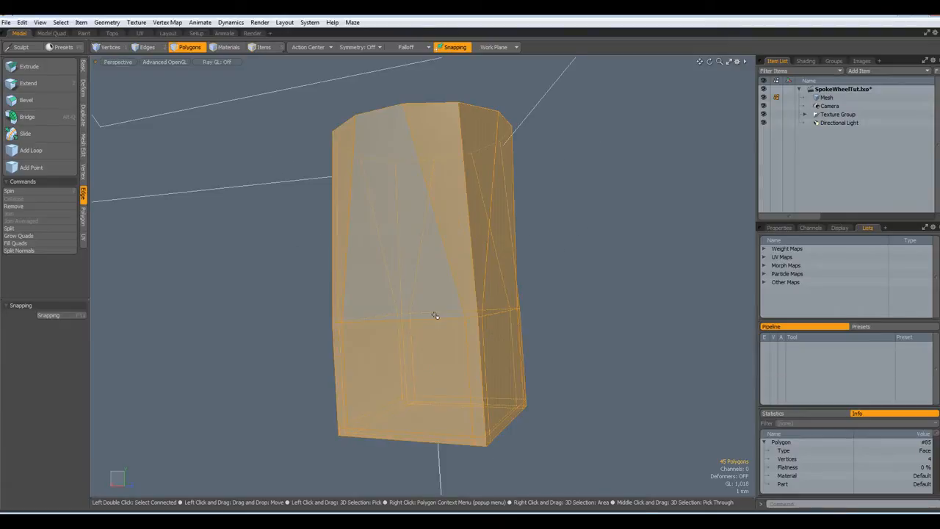
key("r")
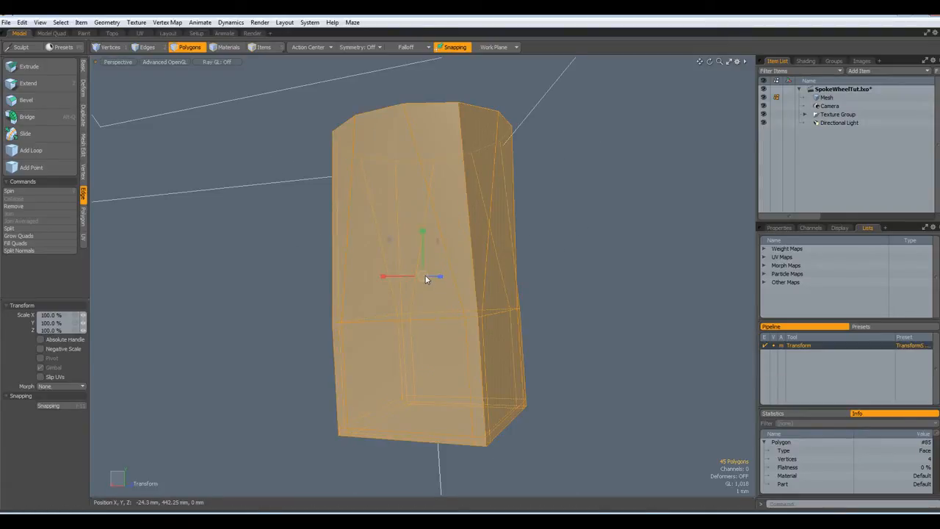
left_click_drag(422, 276, 387, 276)
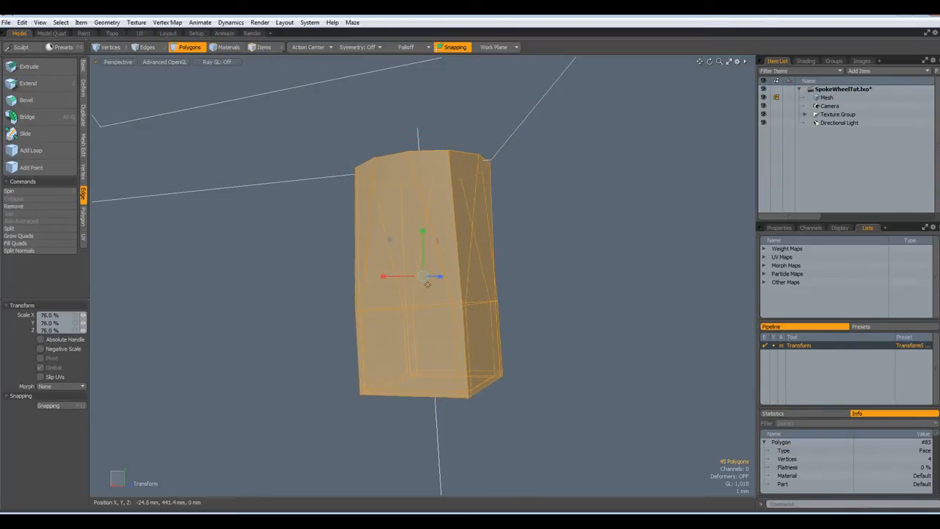
- Raise the scaled end piece 700 um in Y toward the rim profile and clear the polygon selection
key("w")
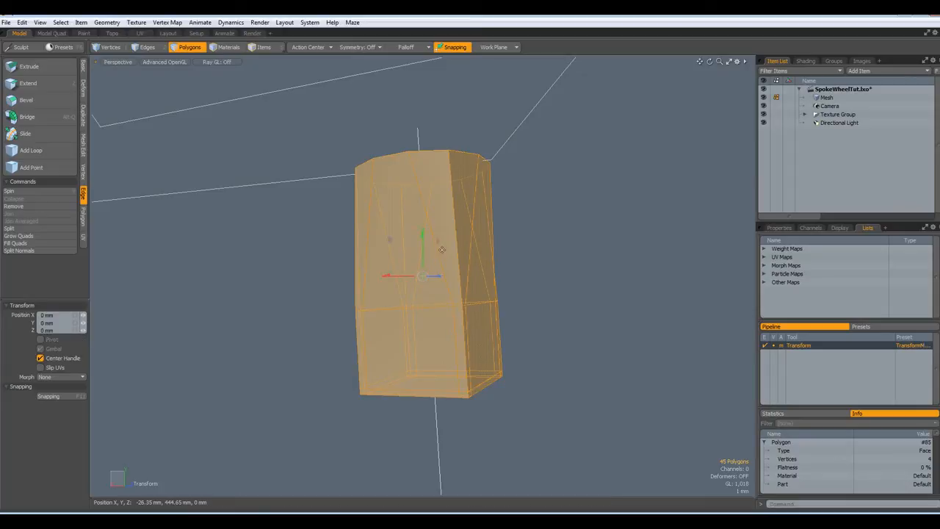
left_click_drag(421, 237, 423, 228)
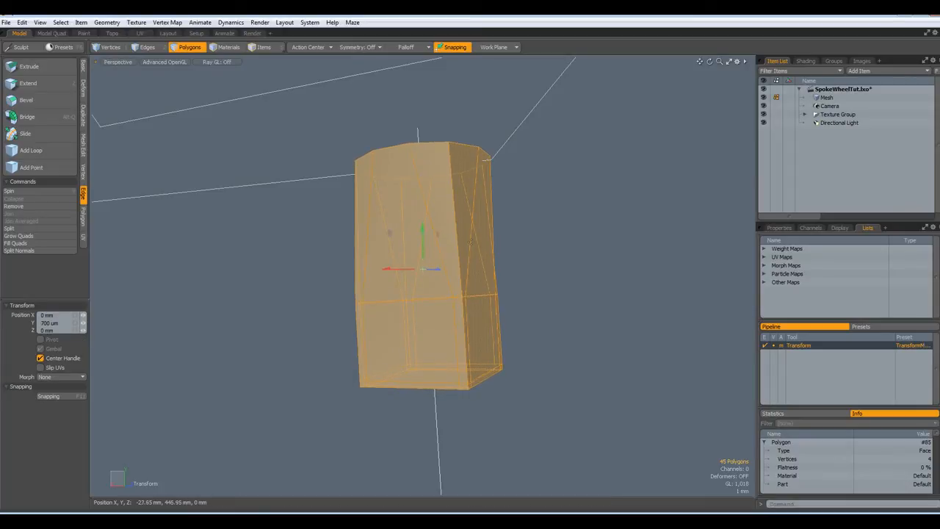
key("q")
left_click(570, 275)
- Select the ball at the spoke's hub end in the Front view and turn off its subdivision smoothing
scroll(571, 275, "down", 4)
scroll(571, 274, "down", 6)
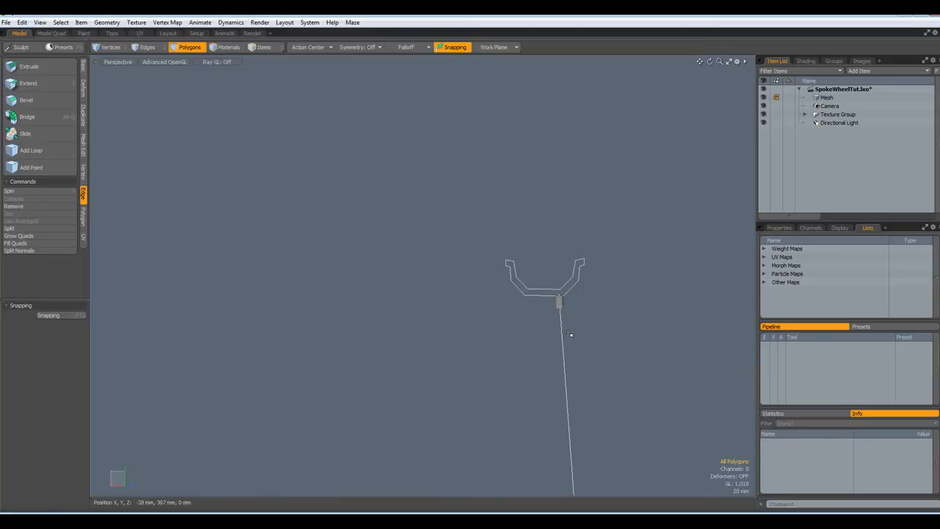
scroll(565, 345, "up", 4)
scroll(559, 354, "down", 4)
scroll(558, 354, "up", 1)
left_click_drag(623, 420, 535, 309, "alt+shift")
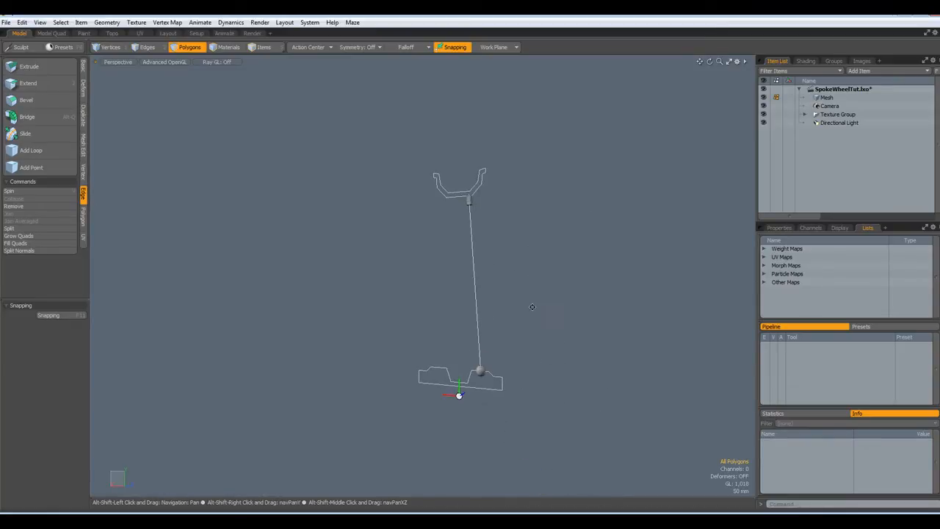
key("KP_2")
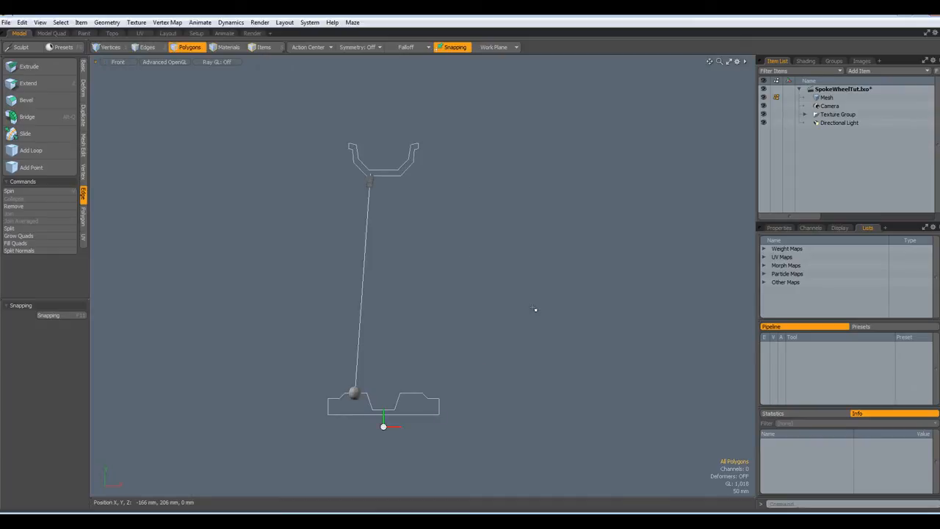
scroll(328, 398, "up", 3)
double_click(383, 389)
key("Tab")
- Add the end piece and spoke curve to the ball selection and cut and paste all three into a new mesh item
scroll(431, 391, "down", 4)
scroll(419, 199, "up", 8)
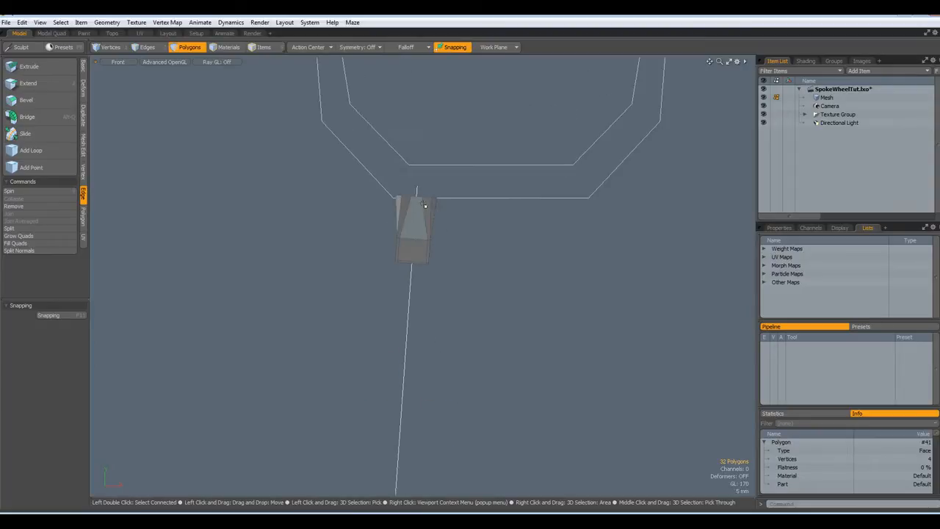
double_click(410, 253)
left_click(409, 306, "shift")
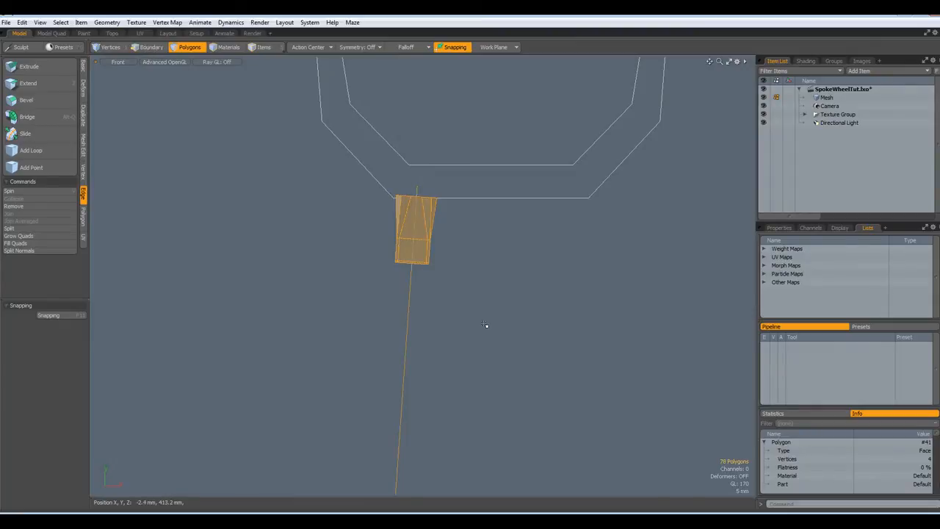
key("Delete")
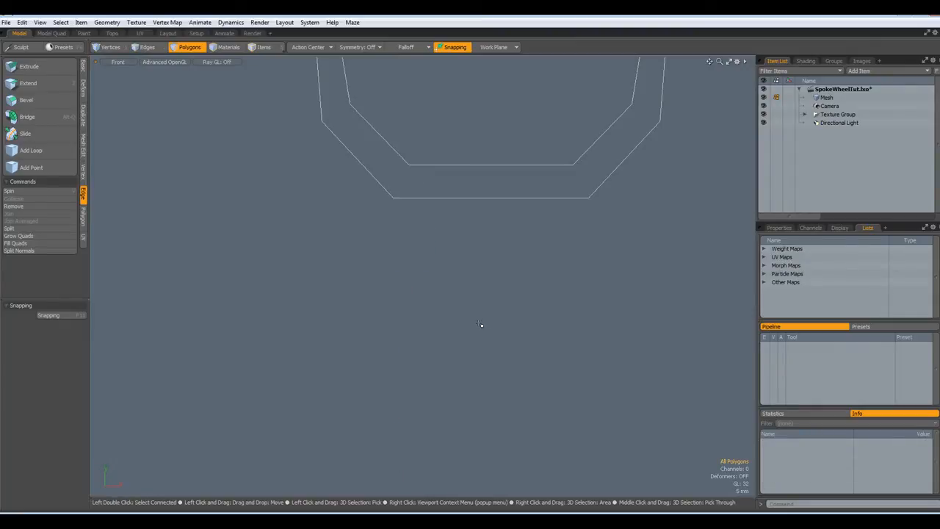
key("n")
key("ctrl+v")
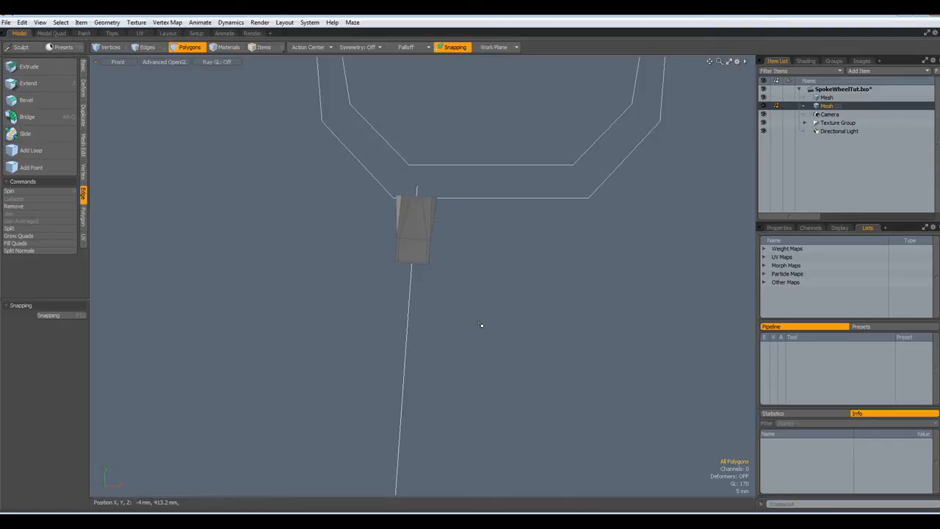
- Rename the new mesh item holding the spoke parts to Spokes1
scroll(450, 330, "down", 5)
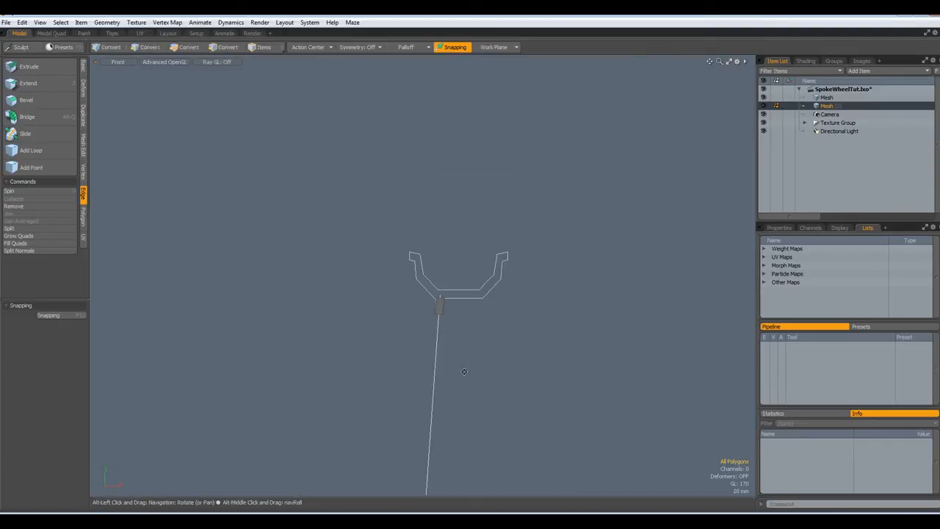
left_click_drag(483, 398, 494, 220, "alt+shift")
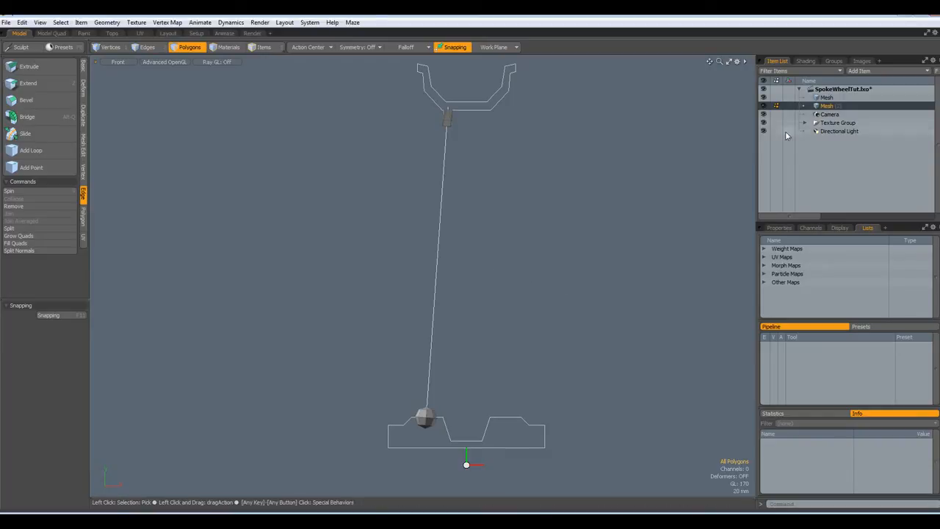
right_click(828, 107)
left_click(828, 107)
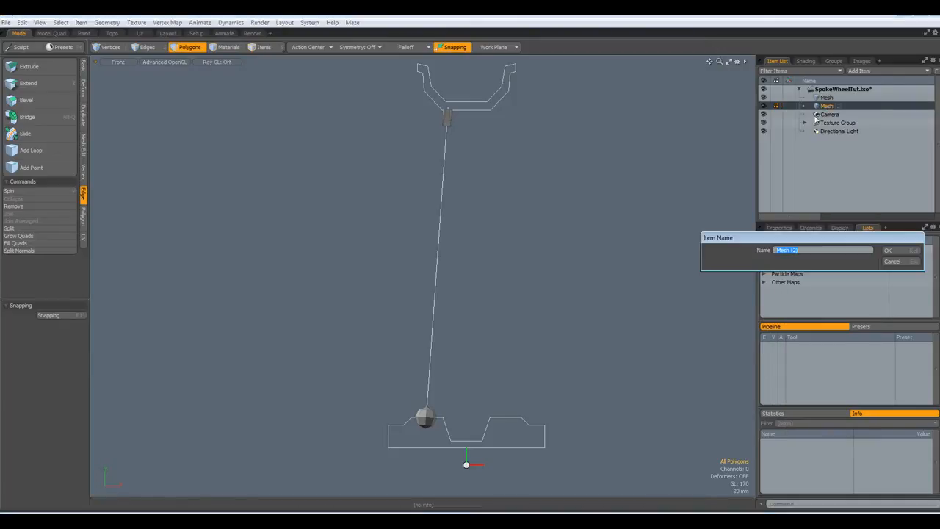
type("Spokes1")
left_click(890, 250)
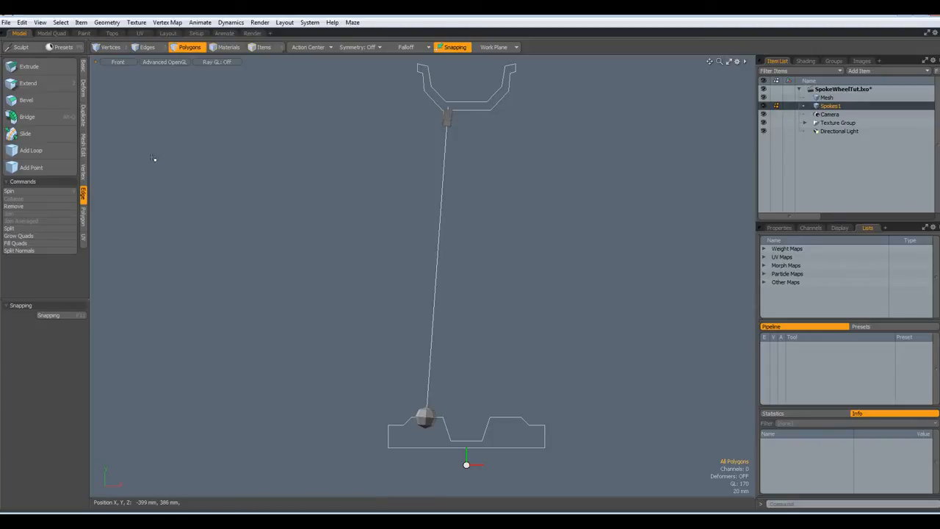
- Radial-array the spoke around the X axis with count 24, end angle 360°, offset 0 and the action center at the origin
left_click(83, 115)
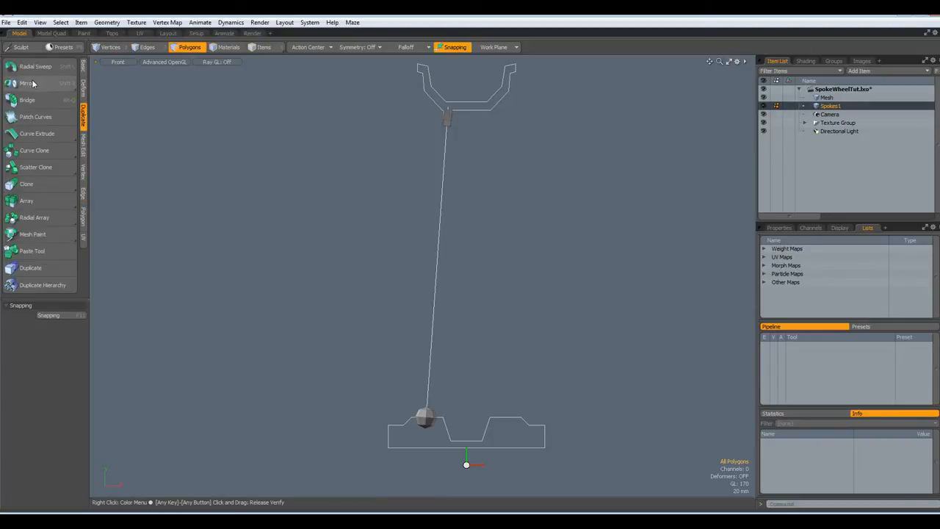
left_click(37, 218)
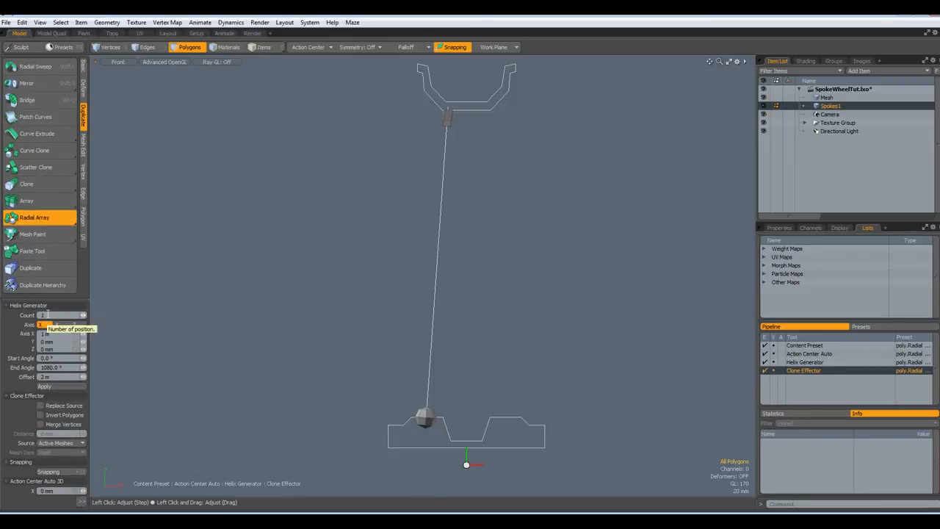
left_click(46, 314)
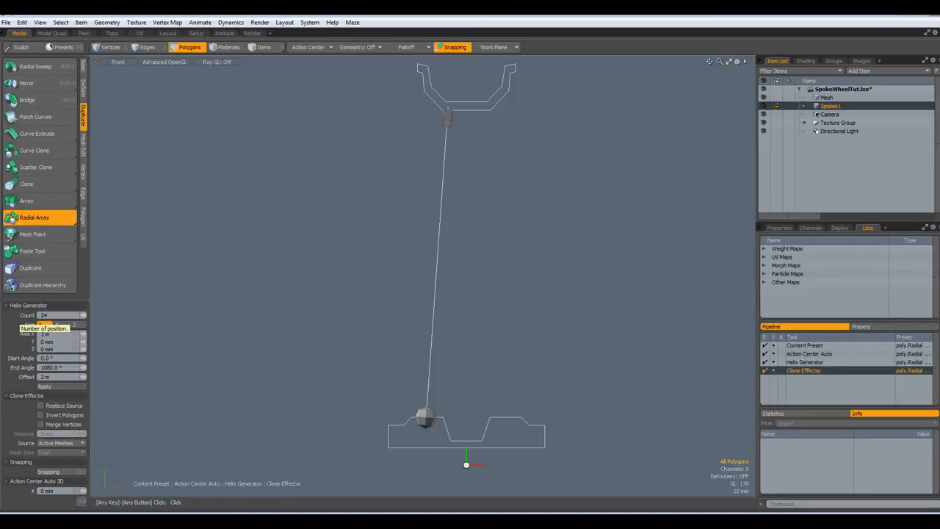
left_click(66, 369)
type("36")
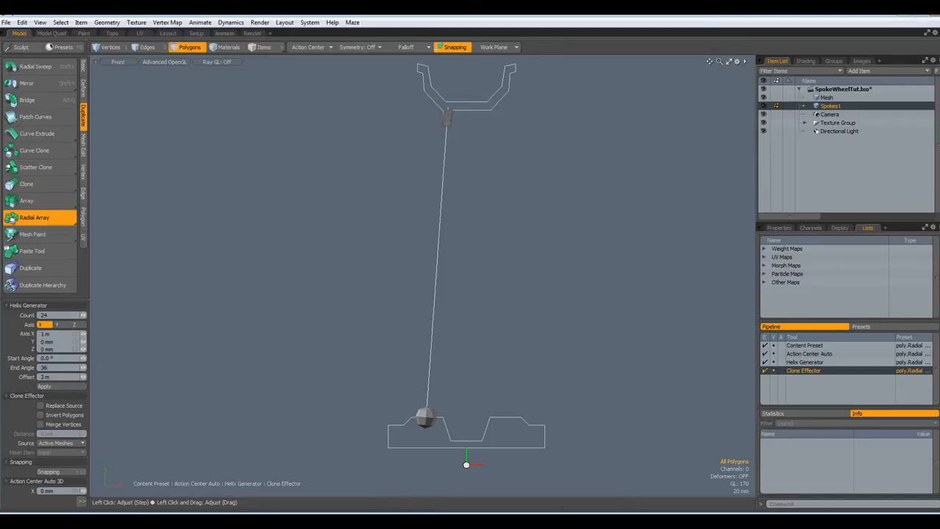
type("0")
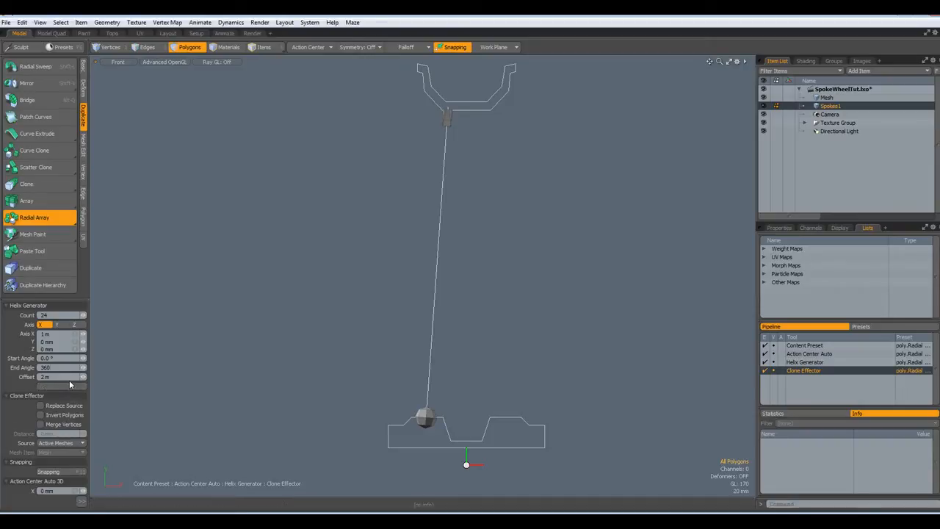
left_click(67, 377)
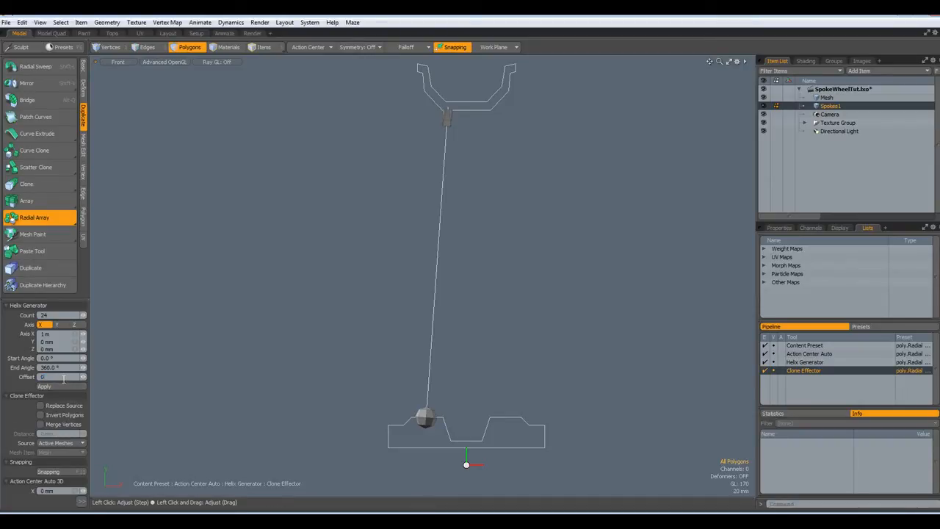
type("0")
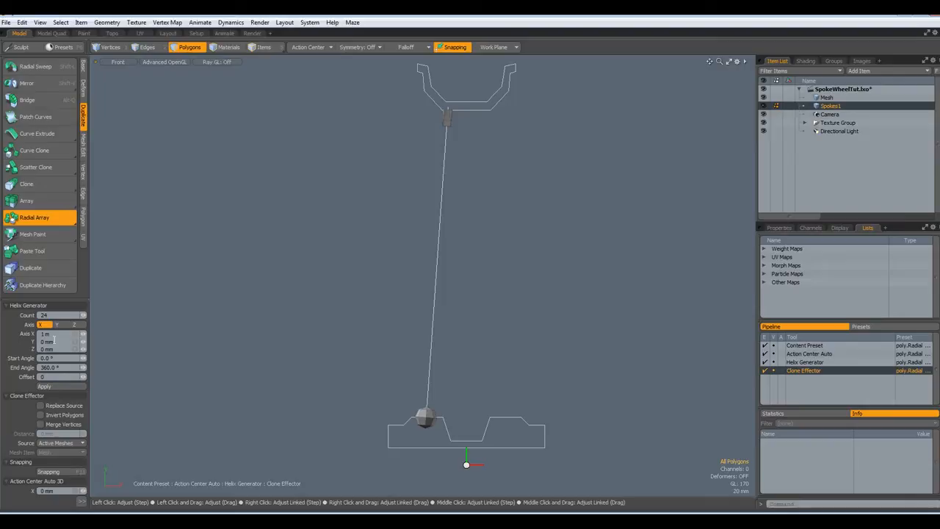
left_click(318, 47)
left_click(309, 93)
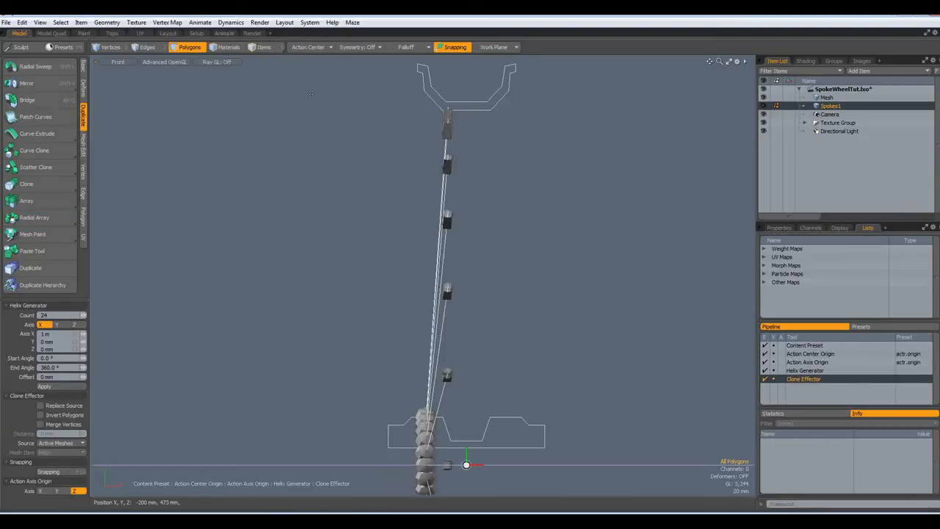
- Examine the arrayed spokes and their balls around the hub in the Perspective view
key("ctrl+space")
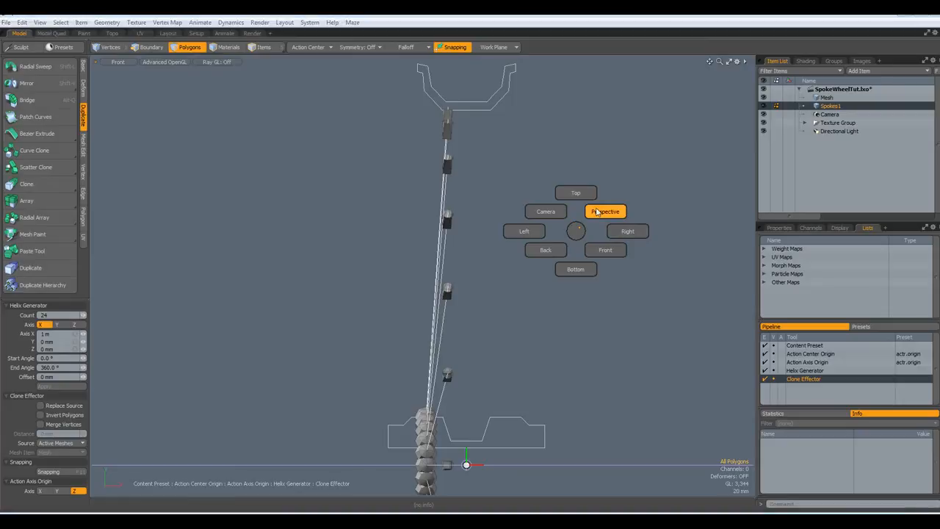
left_click(586, 227)
left_click_drag(586, 226, 499, 342, "alt")
scroll(387, 406, "up", 4)
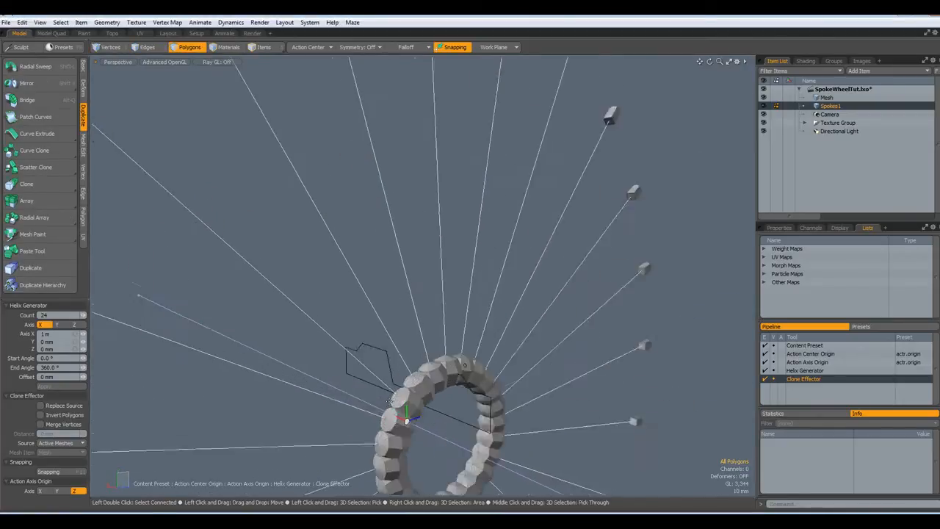
- Undo the radial array of the spoke in the Spokes1 mesh
scroll(387, 401, "down", 5)
scroll(387, 401, "up", 4)
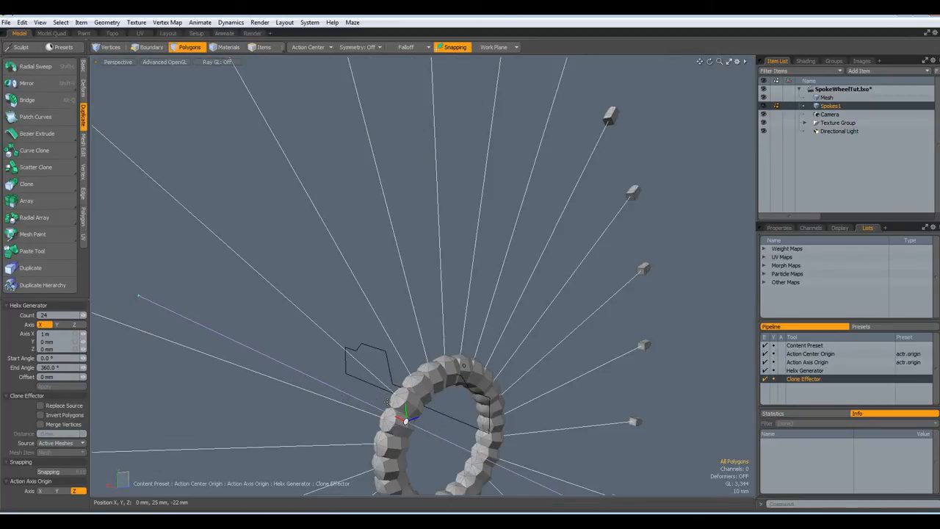
key("ctrl+z")
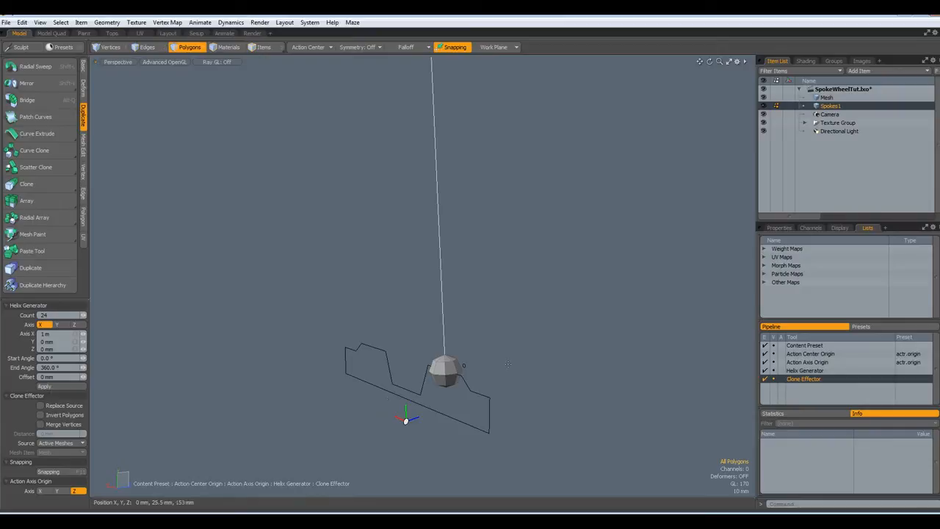
- Turn off the Origin action center and scale the ball at the spoke's hub end down uniformly about its own center
scroll(449, 362, "up", 3)
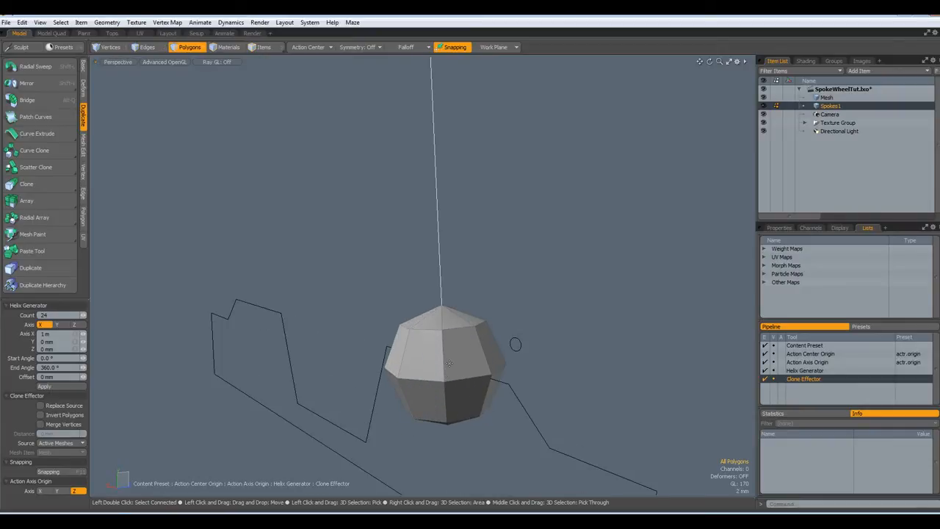
double_click(463, 357)
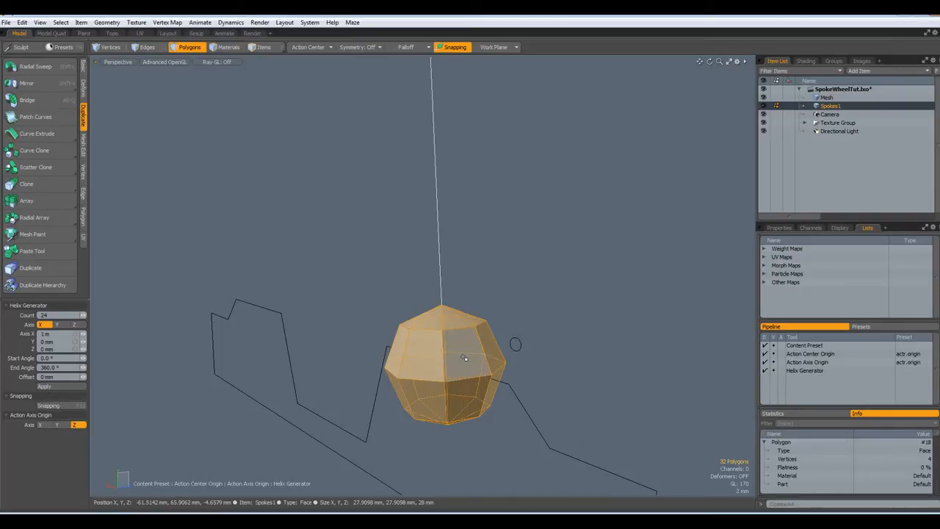
key("y")
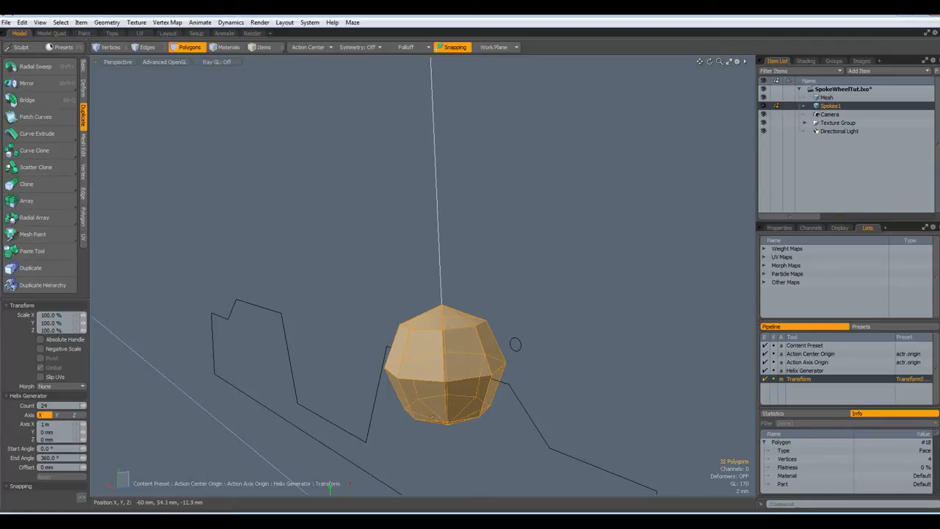
scroll(474, 377, "down", 3)
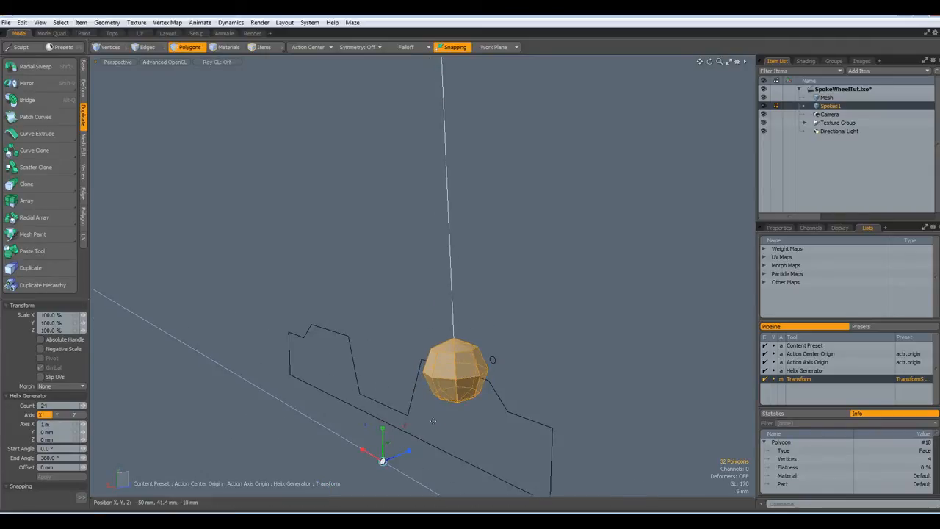
left_click(307, 47)
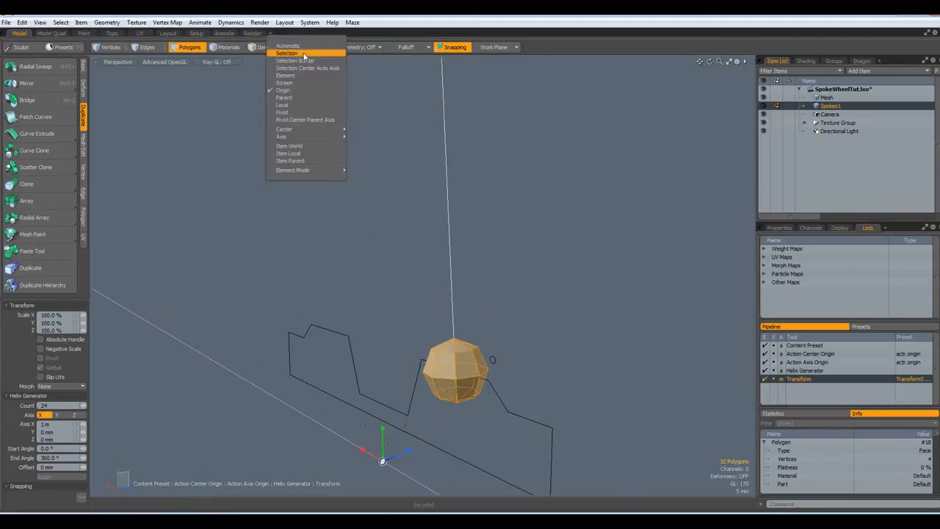
left_click(301, 91)
scroll(426, 359, "up", 3)
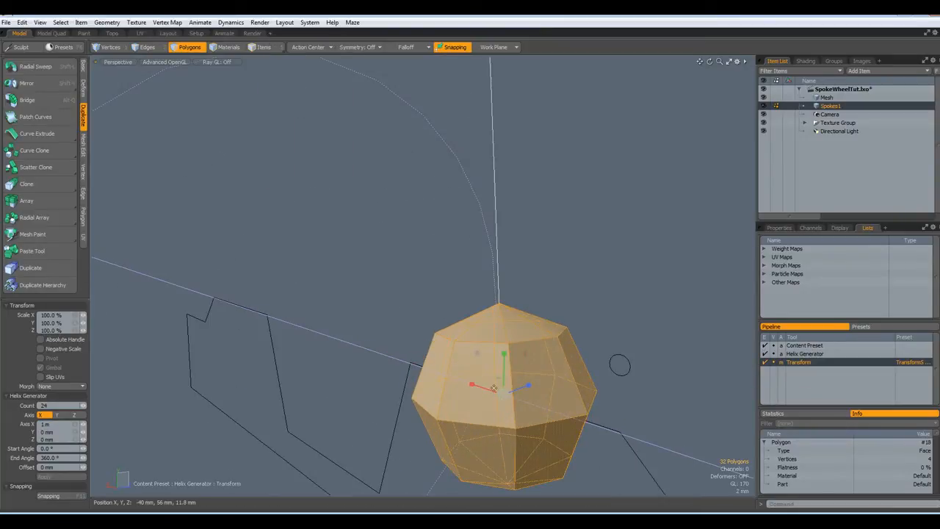
left_click_drag(508, 397, 467, 400)
key("space")
left_click(605, 309)
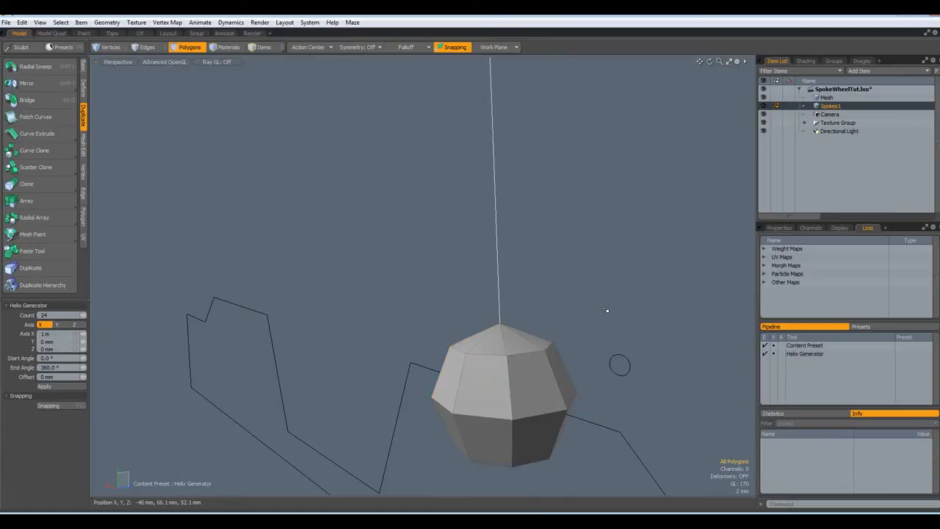
- Drop the leftover Helix Generator tool and clear the item selection
key("j")
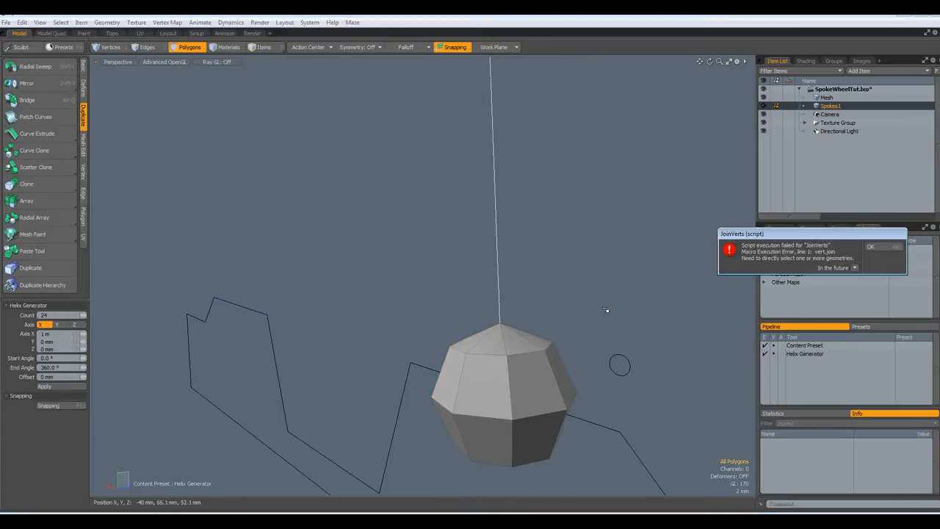
left_click(874, 246)
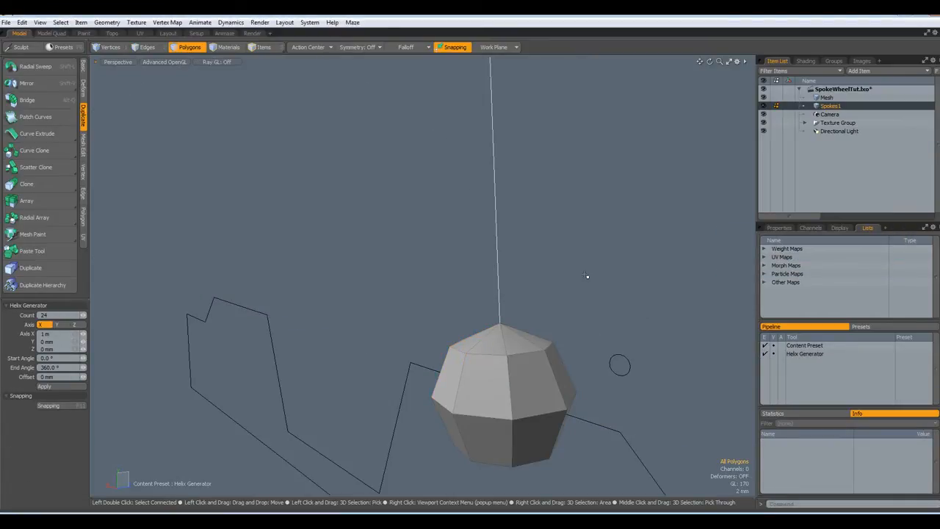
key("space")
left_click(586, 275)
scroll(586, 275, "down", 6)
left_click_drag(600, 319, 552, 309, "alt")
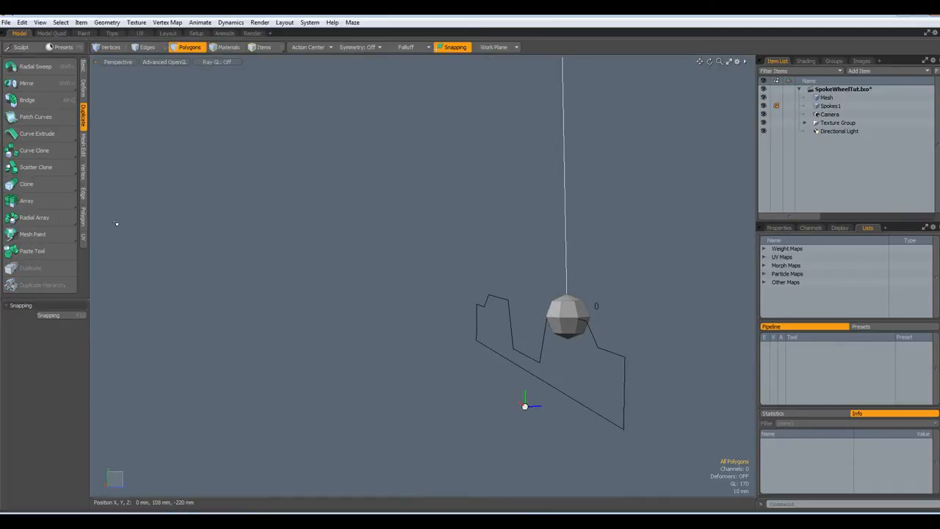
- Radial-array the spoke with its smaller ball around the X axis with count 24, end angle 360°, offset 0 and the action center at the origin
left_click(40, 219)
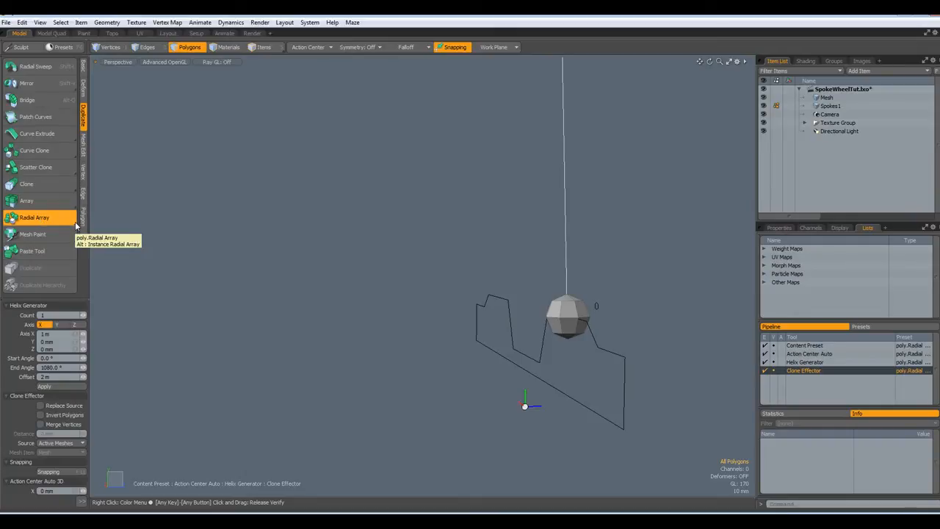
scroll(521, 221, "down", 5)
left_click_drag(520, 221, 460, 339, "alt+shift")
scroll(460, 367, "up", 4)
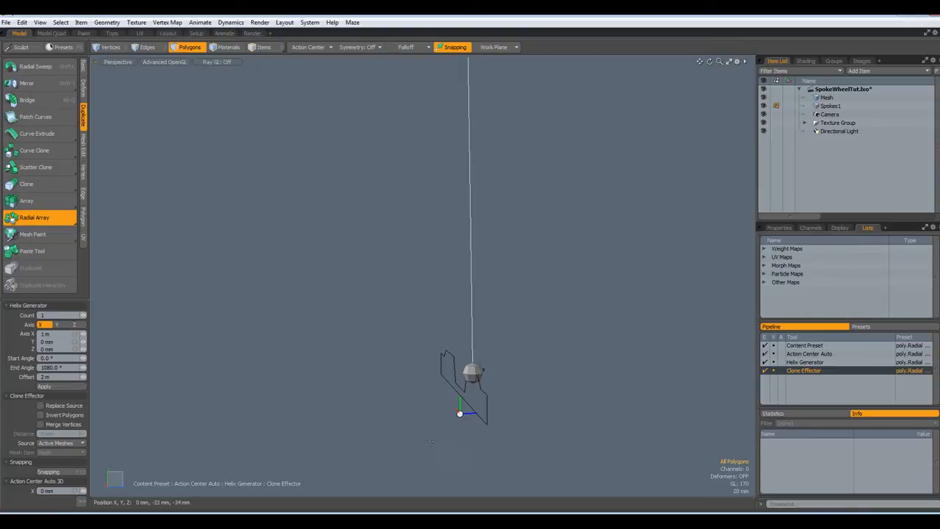
left_click_drag(404, 384, 387, 352, "alt")
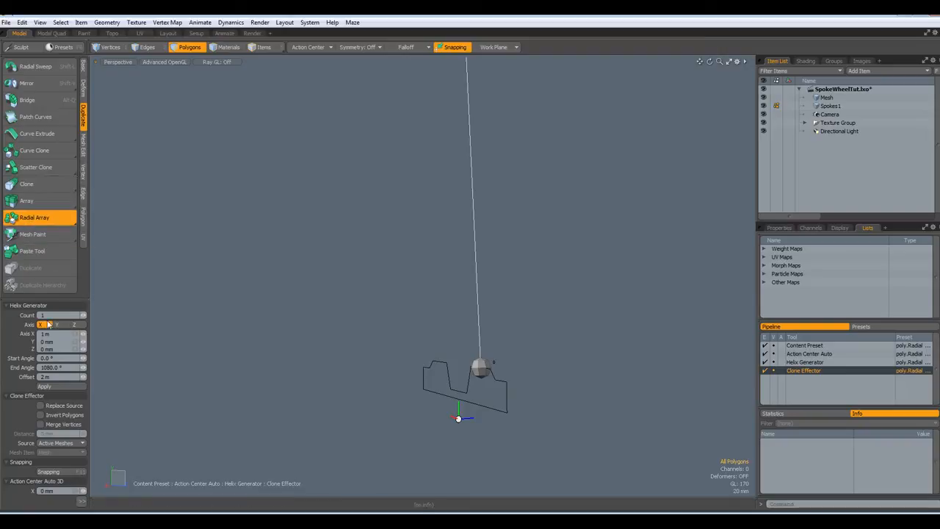
left_click(45, 316)
type("24")
left_click(69, 368)
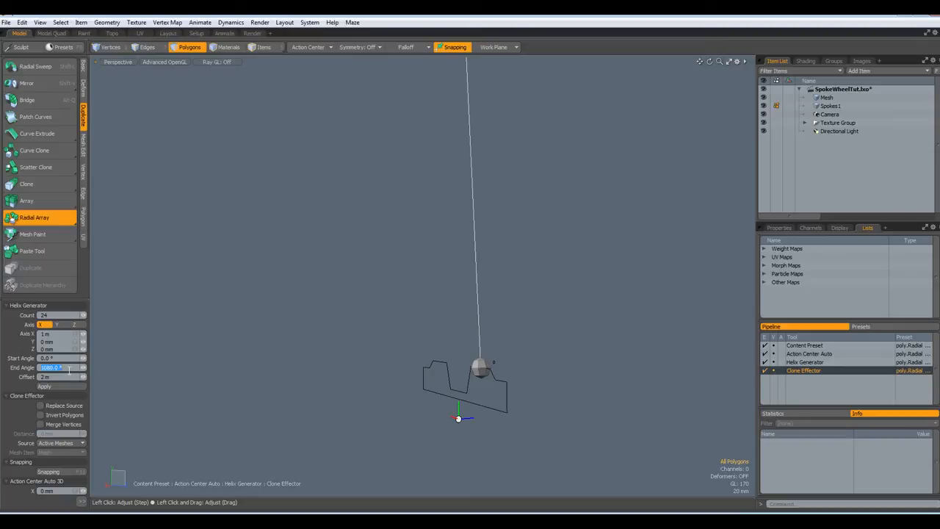
type("36")
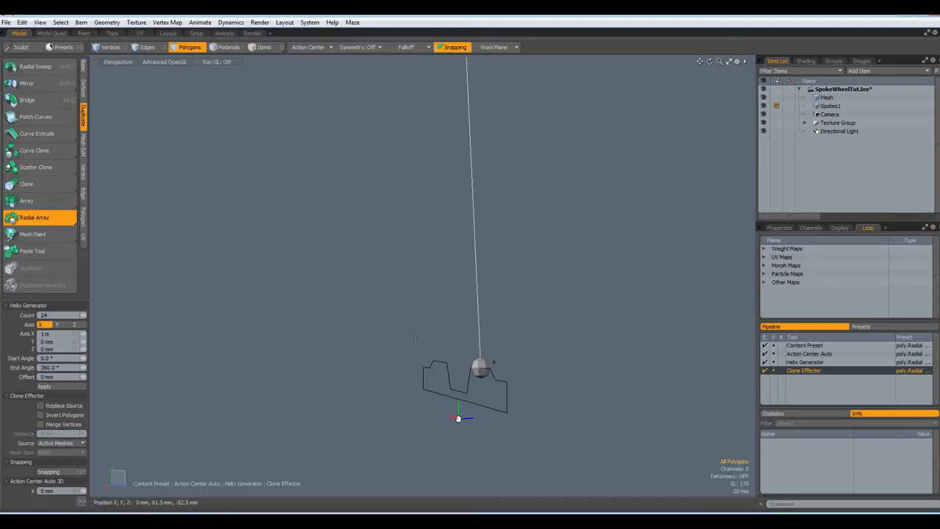
left_click(308, 46)
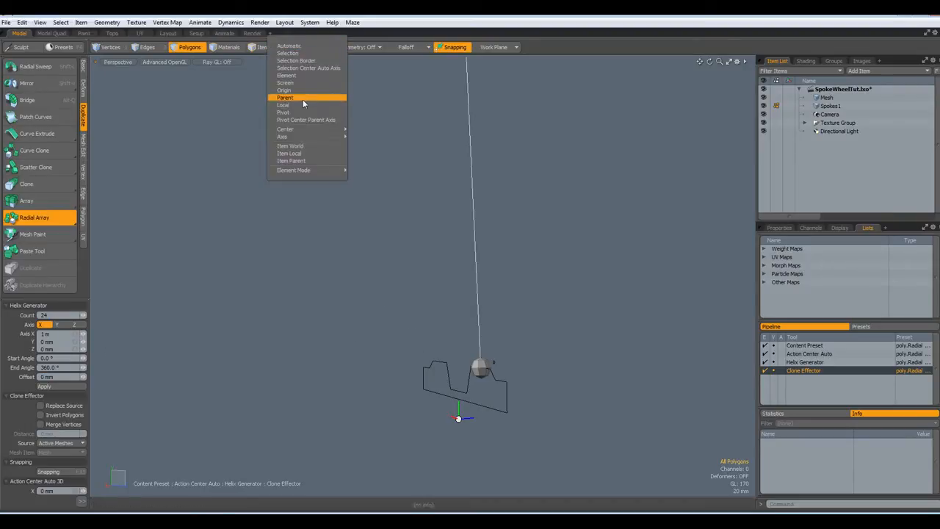
left_click(301, 90)
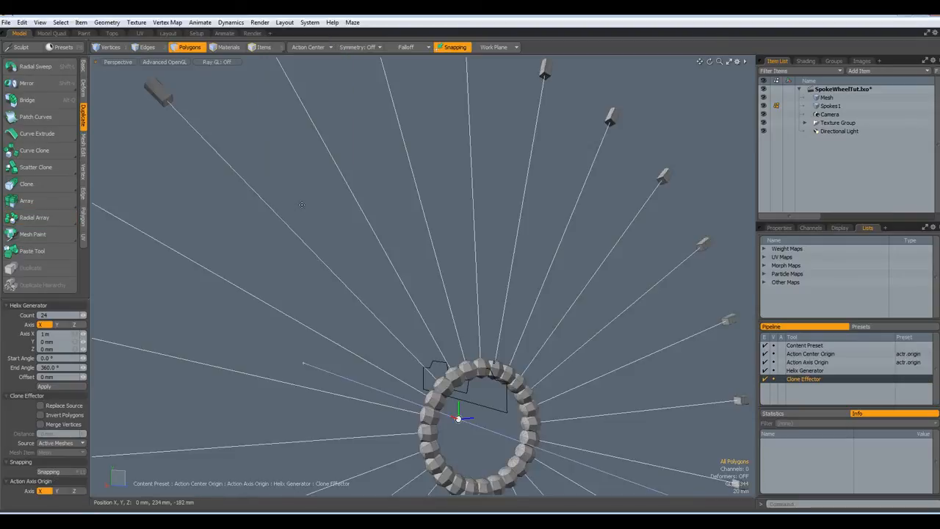
scroll(442, 372, "down", 2)
scroll(442, 372, "up", 1)
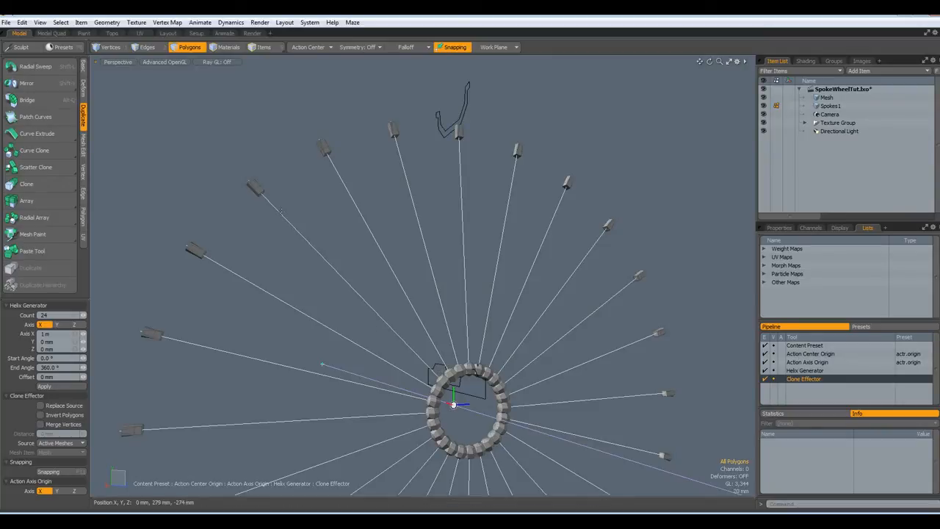
- Switch to the Render layout and enable Render Curves for the Spokes1 mesh item
left_click(250, 35)
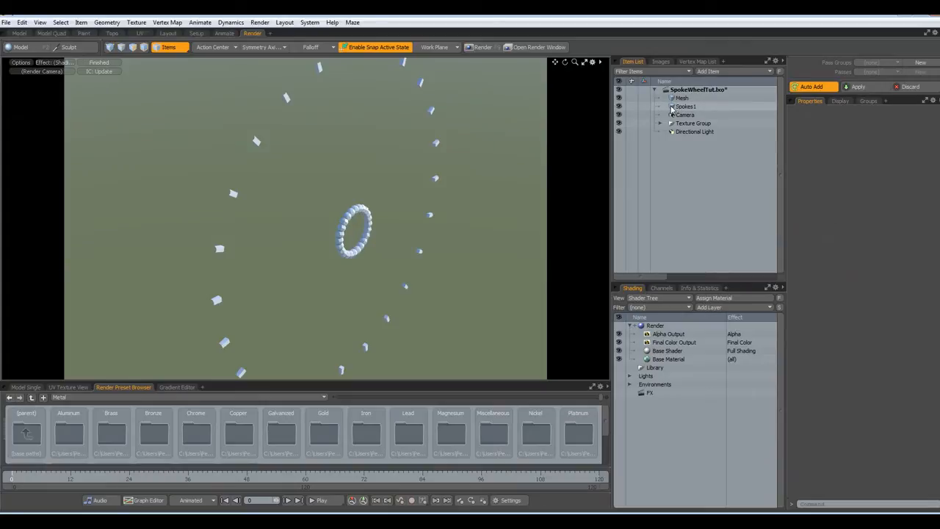
left_click(673, 108)
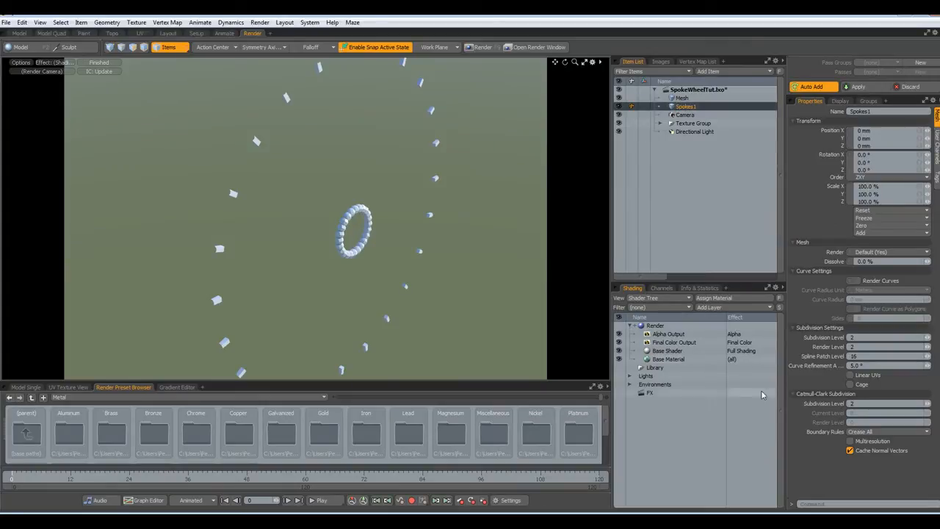
left_click(857, 282)
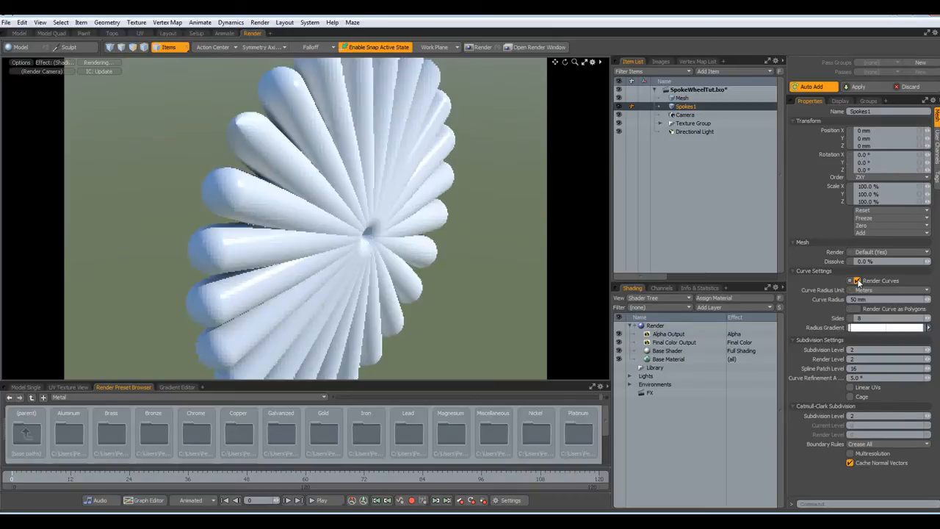
- Try curve radii of 2 mm and 4 mm for the rendered spokes
left_click(874, 300)
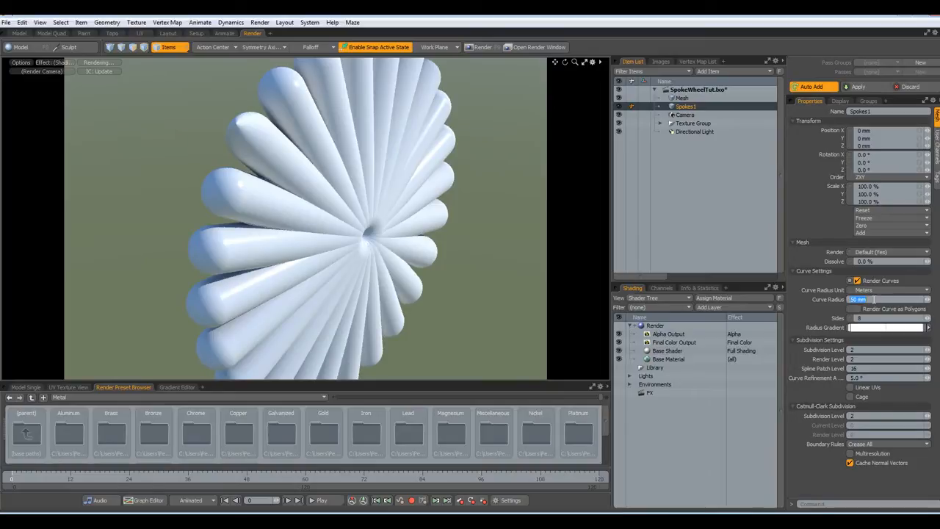
type("2")
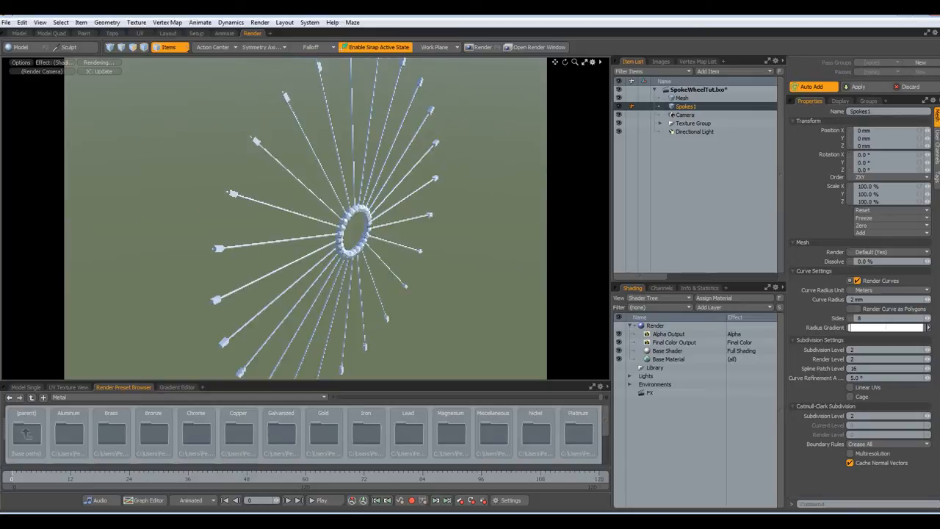
left_click(874, 299)
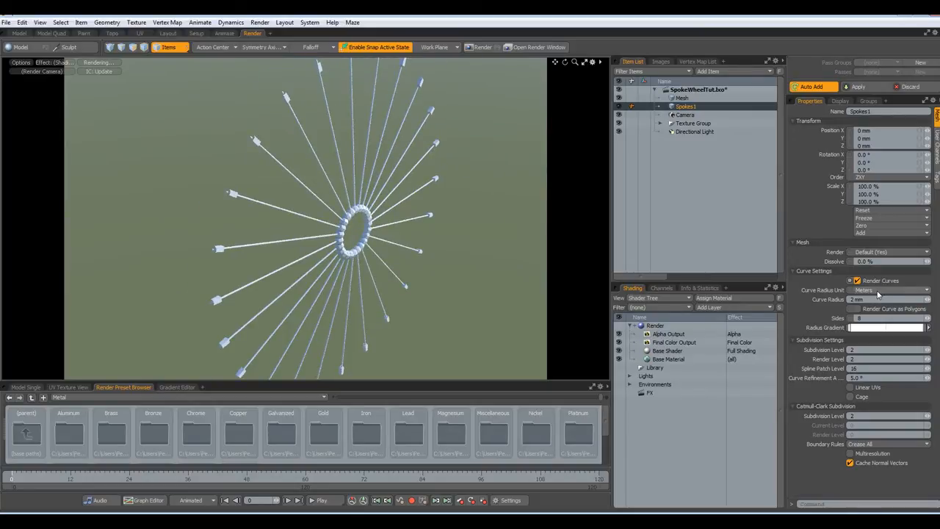
type("4")
key("Return")
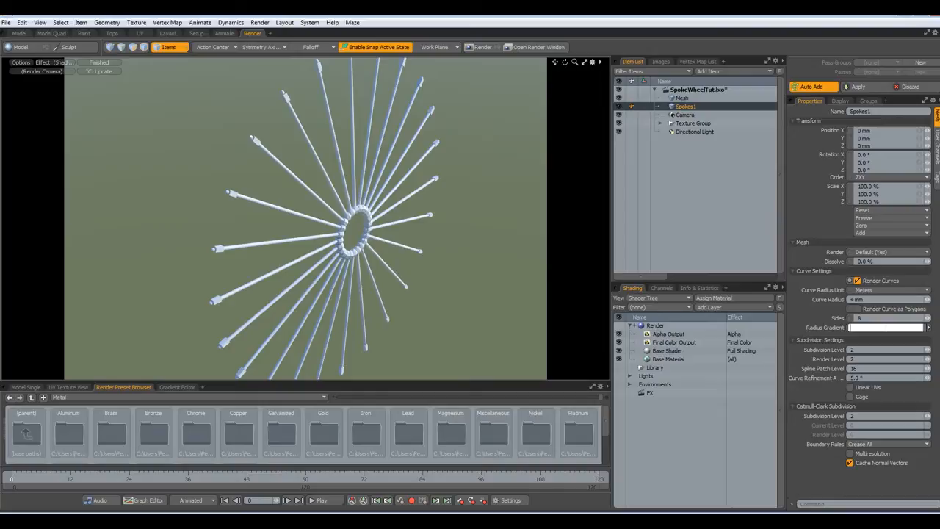
- Set the curve radius of Spokes1 to 4.5 mm and check the spokes' thickness in the render preview
left_click(866, 299)
type("4.5")
key("Return")
left_click_drag(409, 220, 331, 230, "alt")
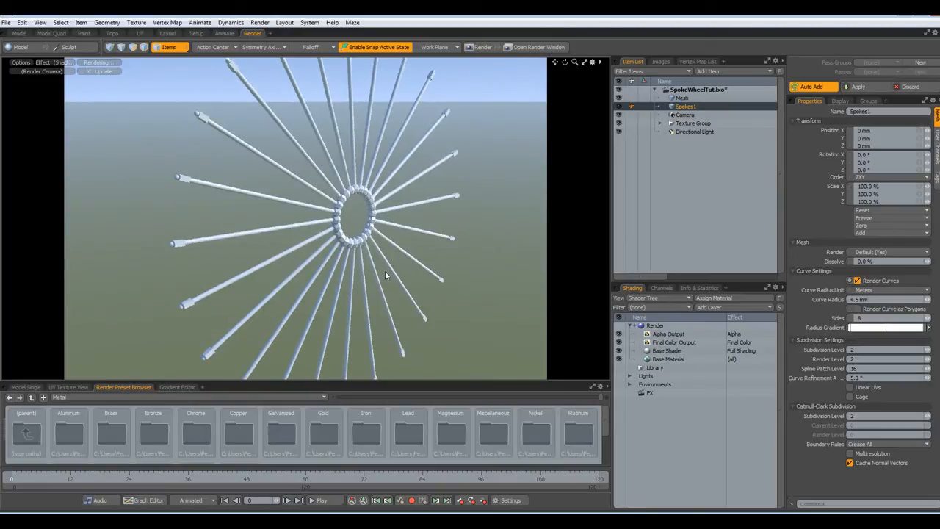
- Enable Render Curve as Polygons for Spokes1 and open its Radius Gradient in the Gradient Editor, clear of the spoke preview
left_click(857, 308)
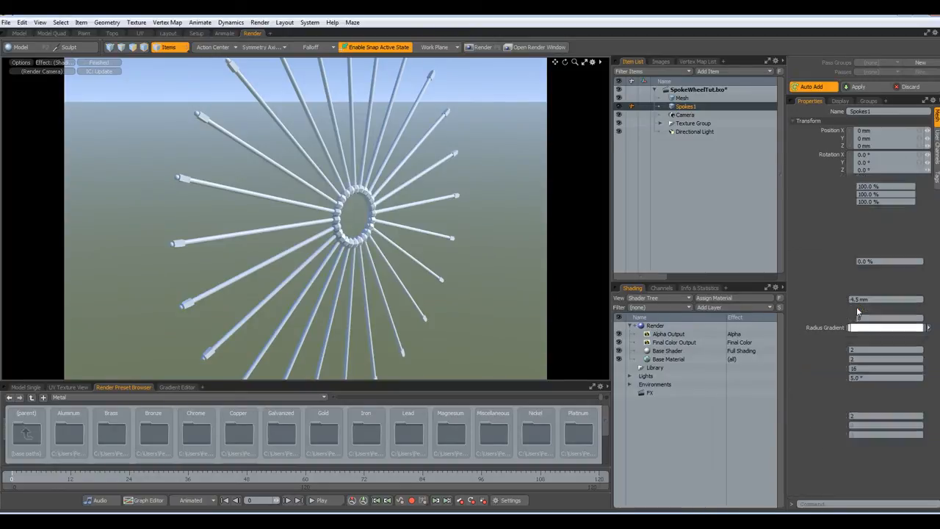
left_click(929, 329)
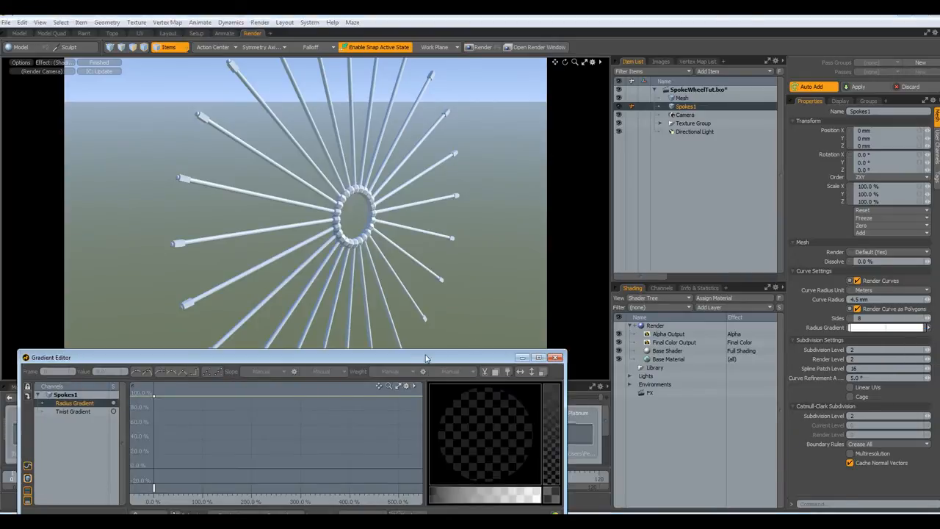
left_click_drag(403, 359, 724, 297)
- Move the Radius Gradient key to about 40% along the curve at a value of 99% and break its value
left_click_drag(475, 332, 493, 333)
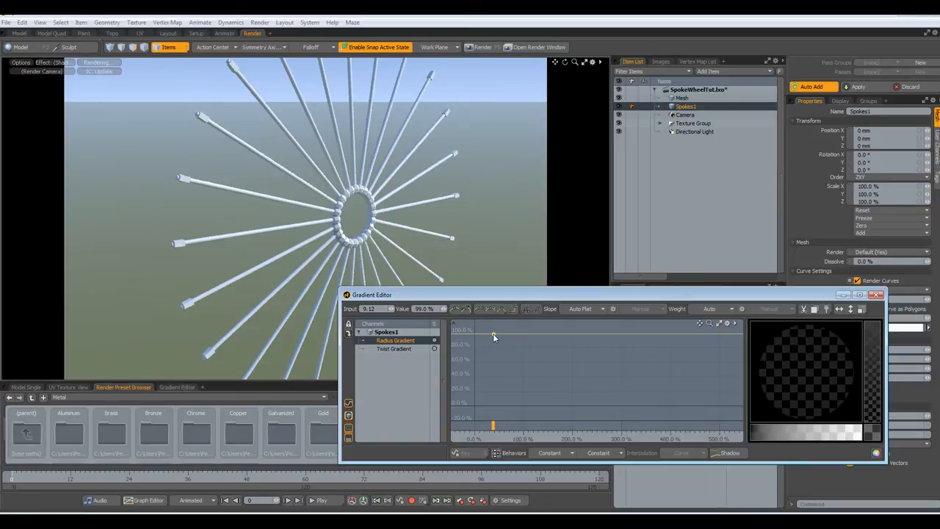
right_click(493, 333)
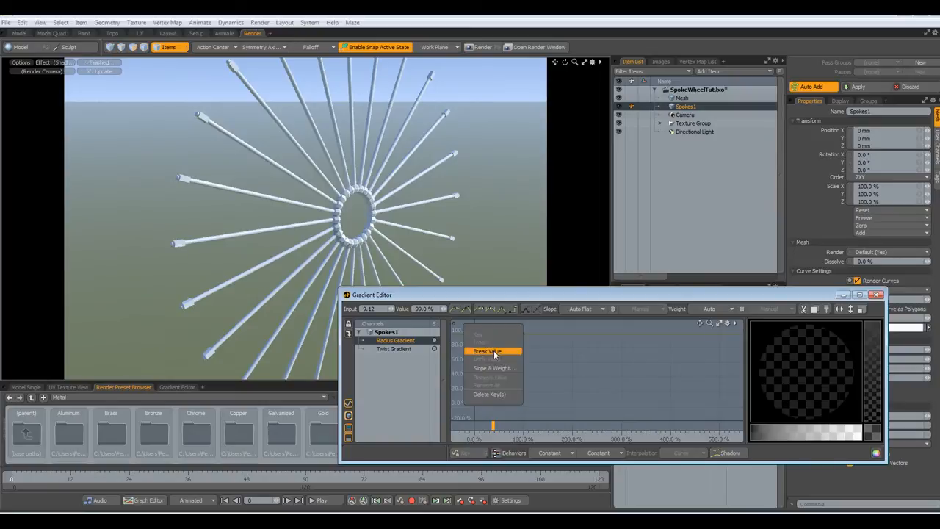
left_click(493, 350)
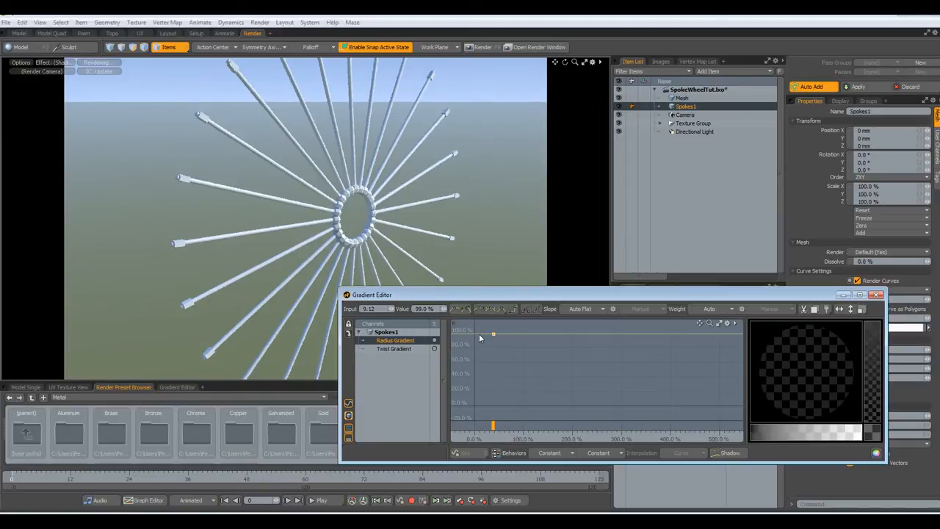
- Try lowering the incoming value of the broken Radius Gradient key to 13%, and undo the change
left_click(480, 346)
left_click_drag(493, 336, 493, 396)
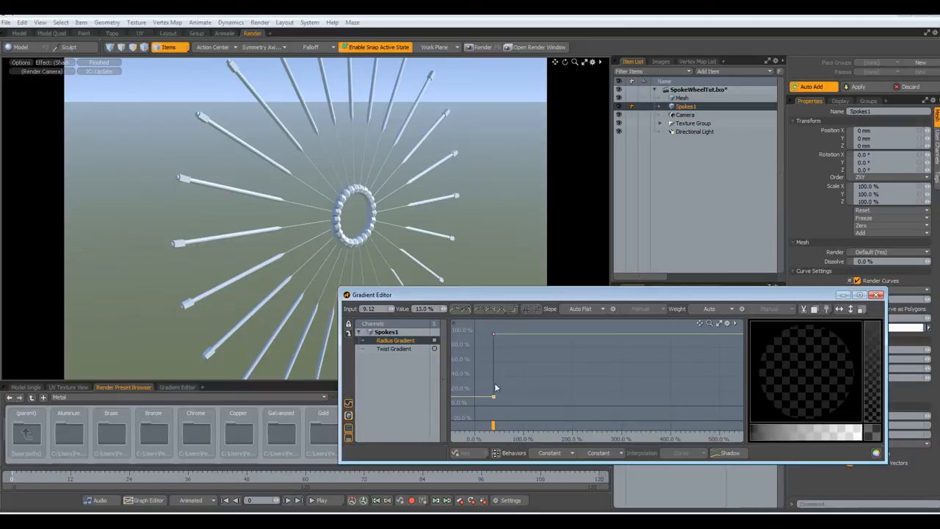
key("ctrl+z")
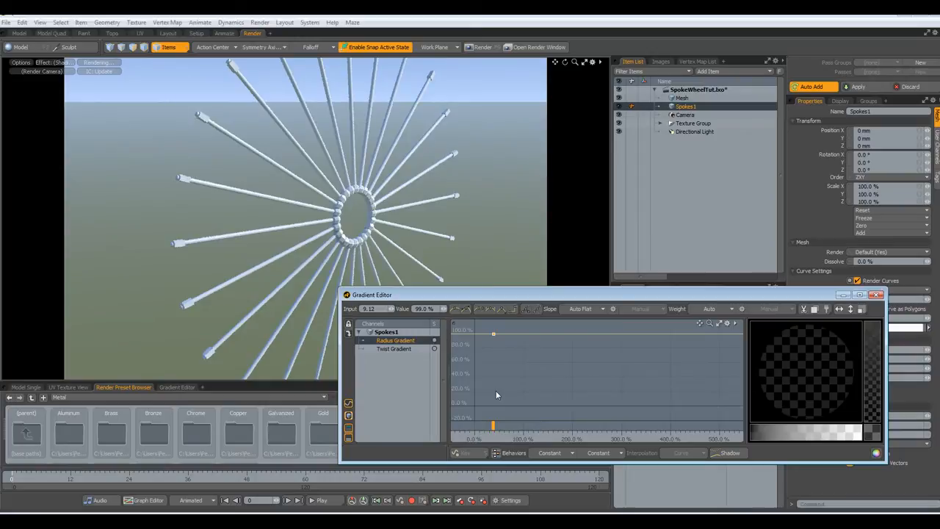
- Close the Gradient Editor, turn off Render Curve as Polygons for Spokes1 and return to the Model layout
left_click(875, 294)
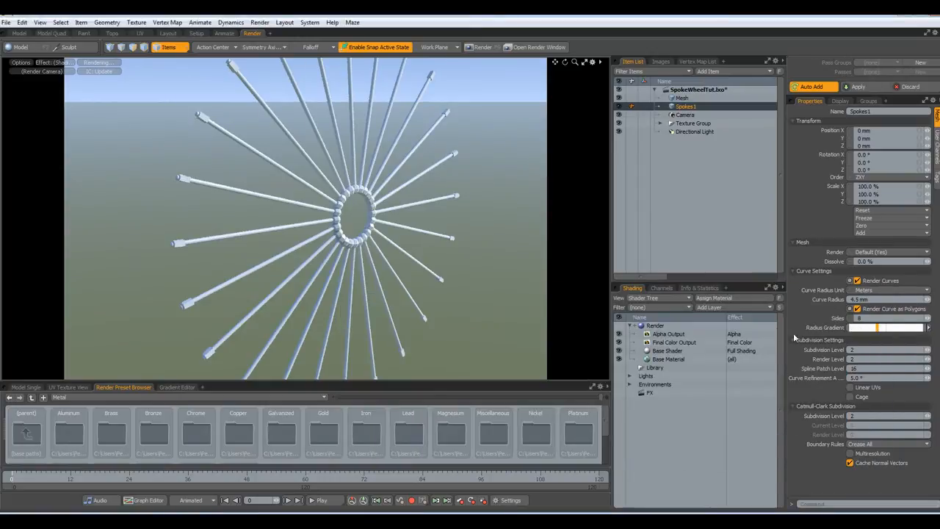
left_click(857, 309)
left_click(20, 34)
scroll(398, 322, "down", 4)
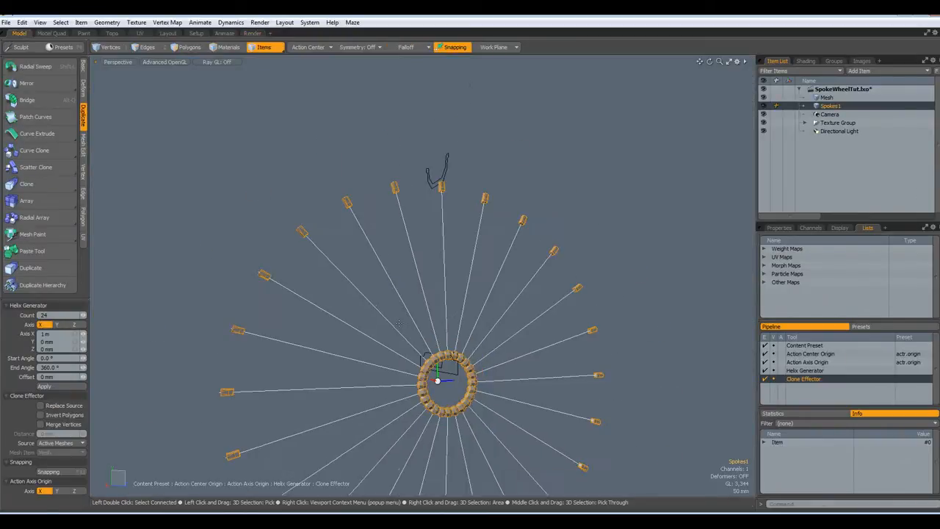
- Copy all spoke polygons of Spokes1 and paste them into a new mesh item
left_click_drag(398, 323, 423, 365, "alt")
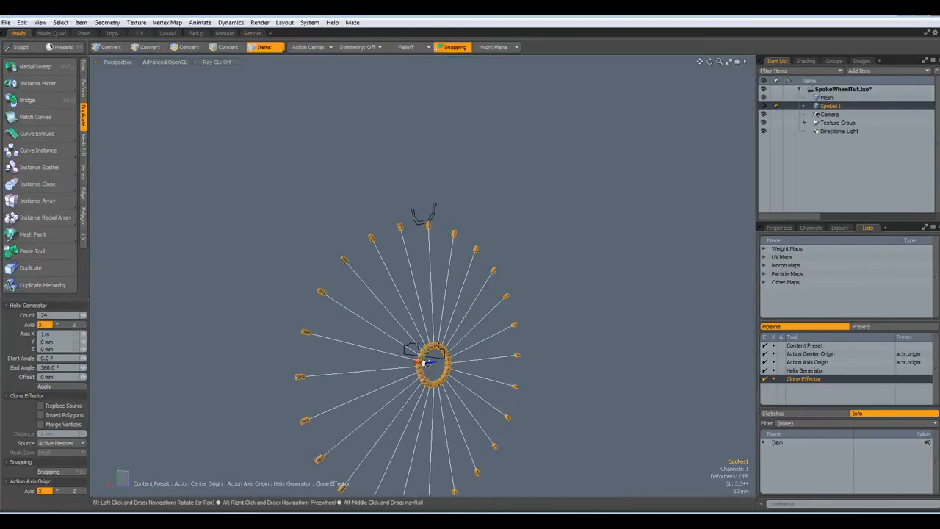
key("ctrl")
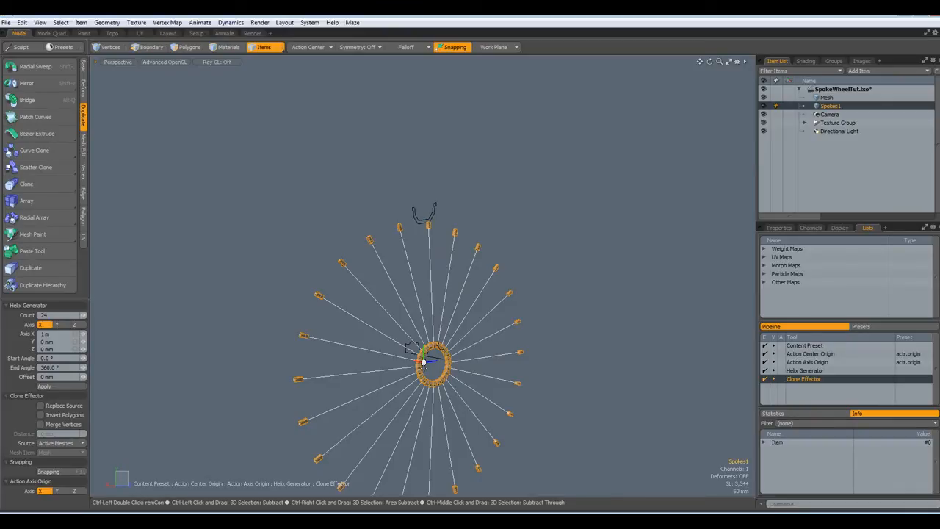
key("ctrl+c")
left_click(838, 251)
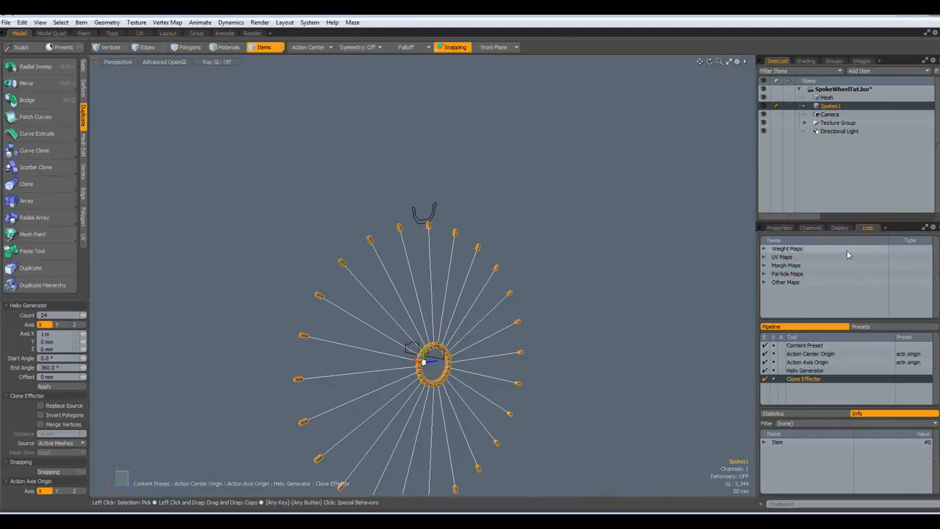
left_click(189, 47)
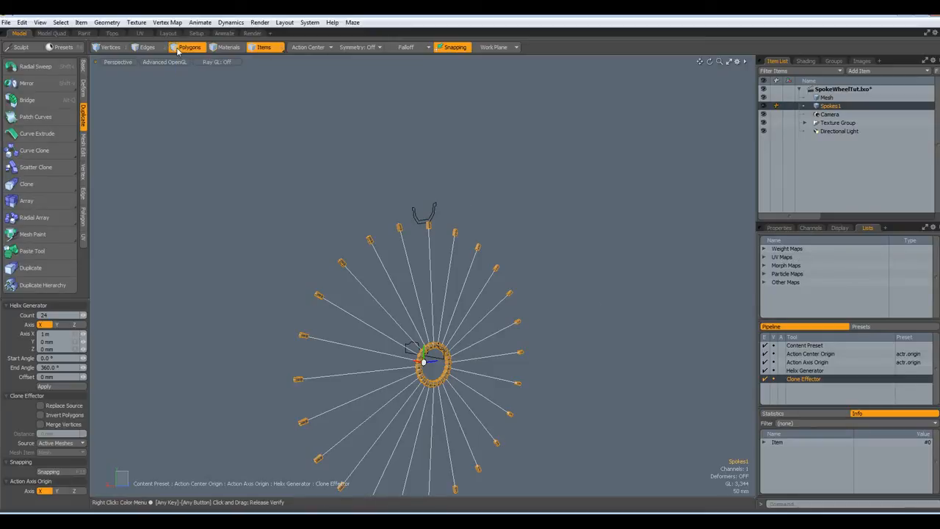
left_click_drag(229, 169, 573, 443, "alt+shift")
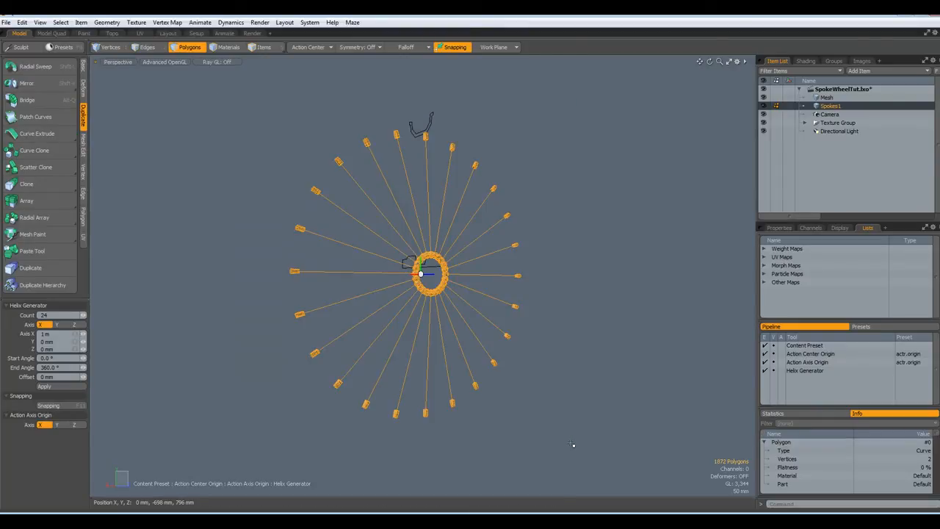
key("n")
key("ctrl+v")
- Rotate the pasted spokes 180° about the Z axis onto the opposite side of the hub
left_click_drag(409, 390, 489, 430, "alt")
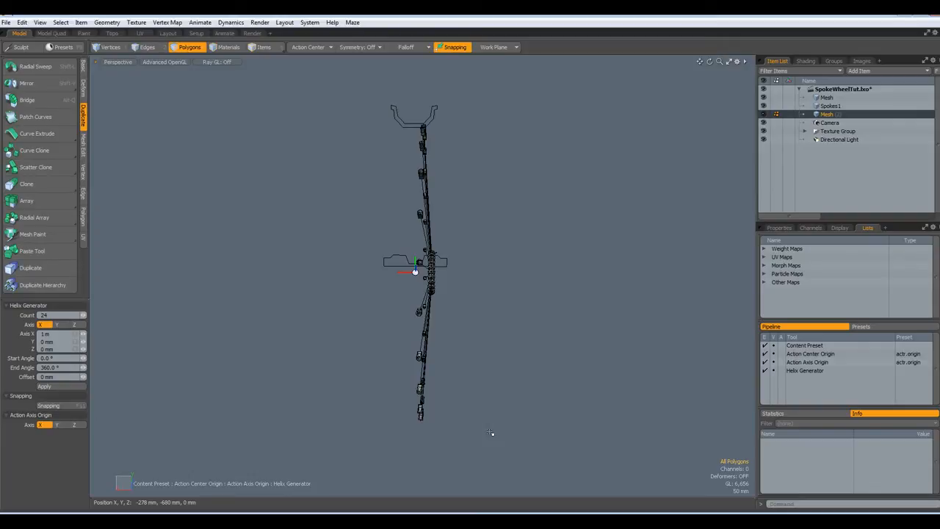
key("e")
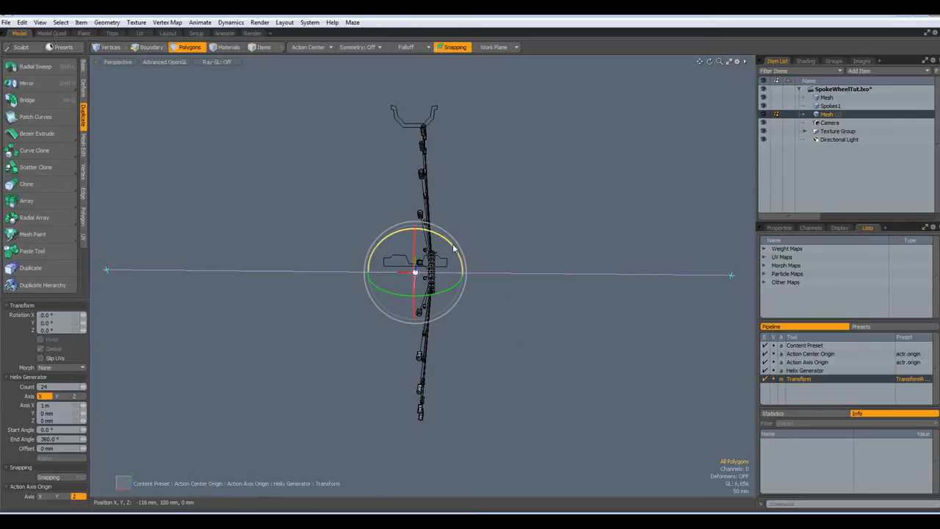
left_click_drag(454, 249, 369, 307)
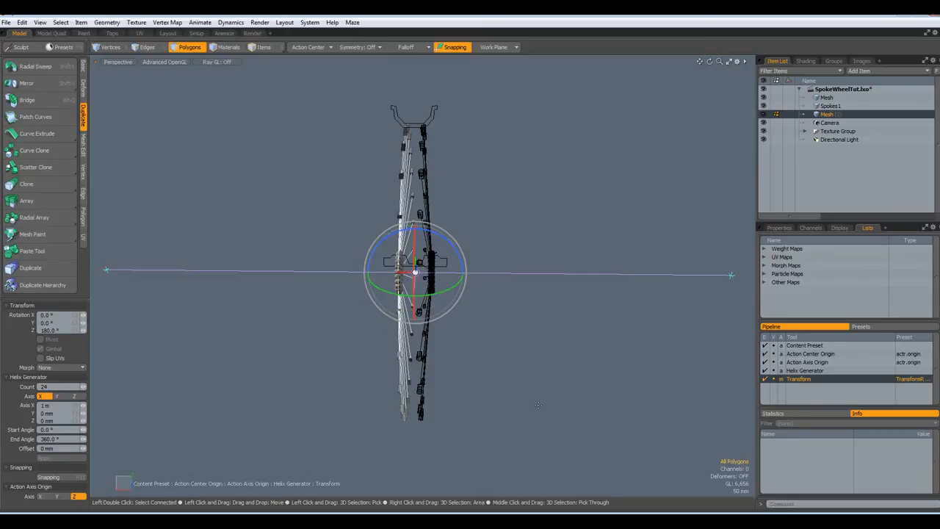
key("space")
- Rename the new mesh item holding the pasted spokes as Spokes2
right_click(828, 115)
left_click(828, 116)
type("Spokes2")
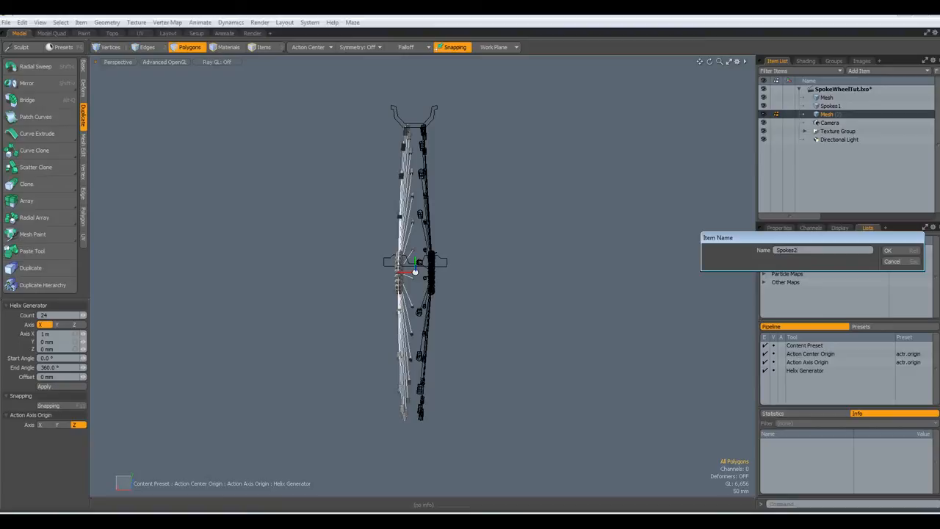
key("Return")
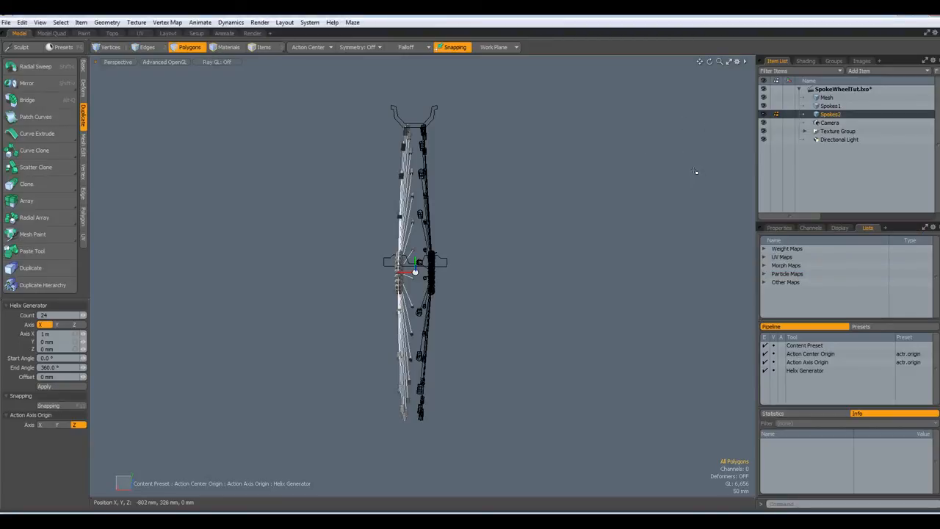
- Rename the original mesh item with the rim and hub profiles as Rim
key("KP_3")
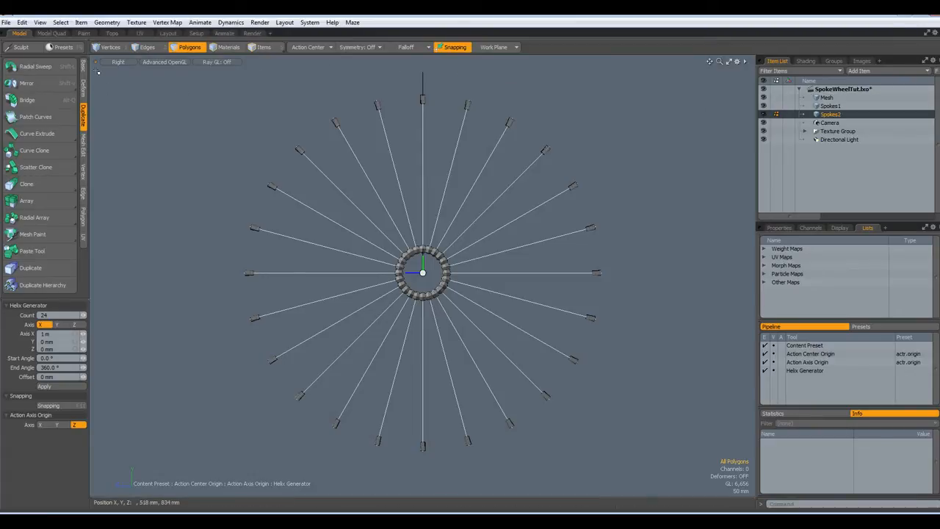
left_click(826, 97)
right_click(827, 99)
left_click(803, 97)
type("Rim")
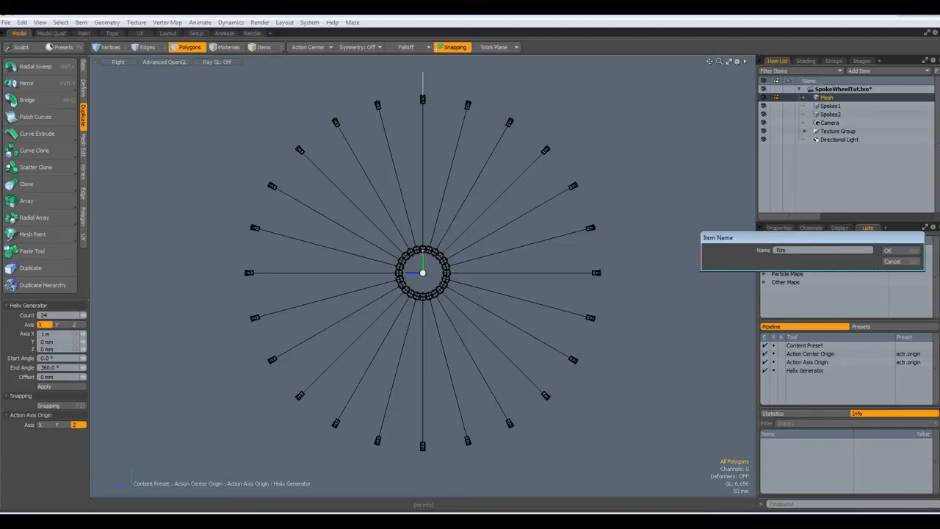
key("Return")
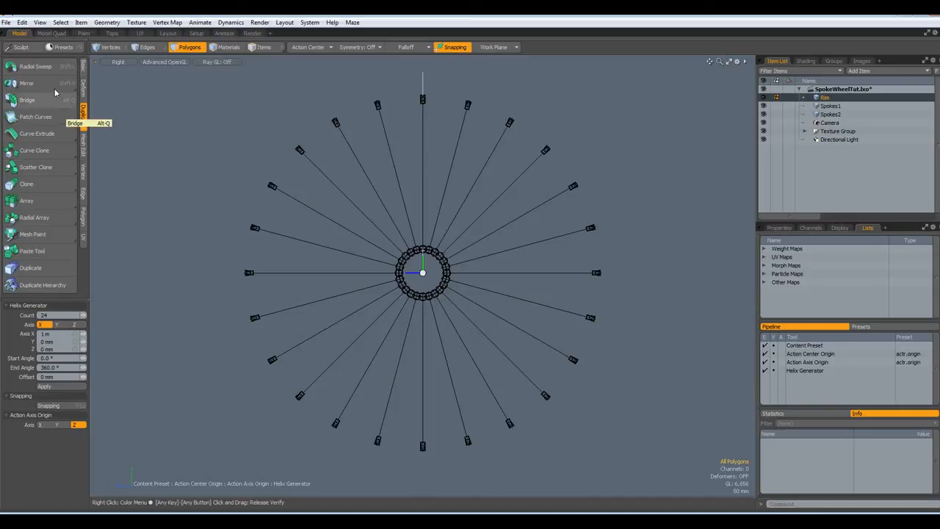
- Radial Sweep the Rim profiles 360° about the X axis with a count of 48, zero offset and the action center at Origin
left_click(34, 67)
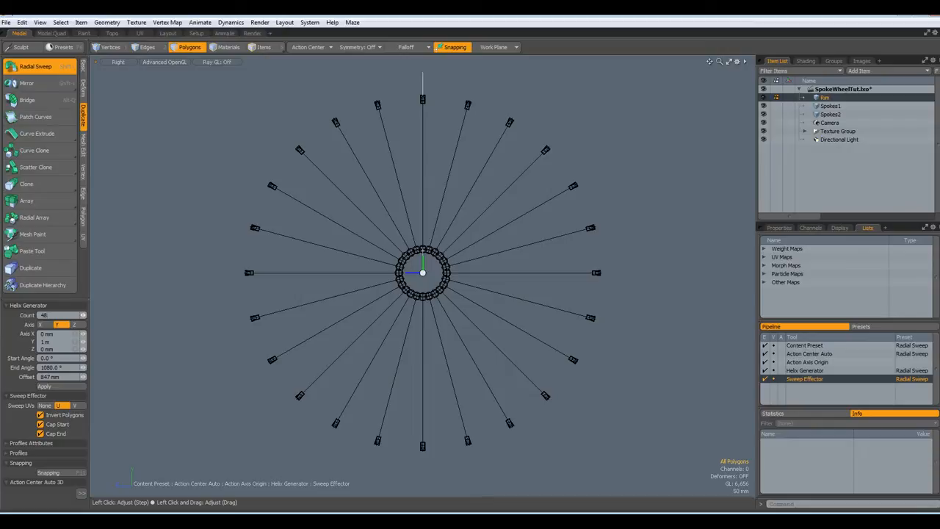
left_click(40, 325)
left_click(66, 366)
type("360")
key("Tab")
type("0")
left_click(291, 49)
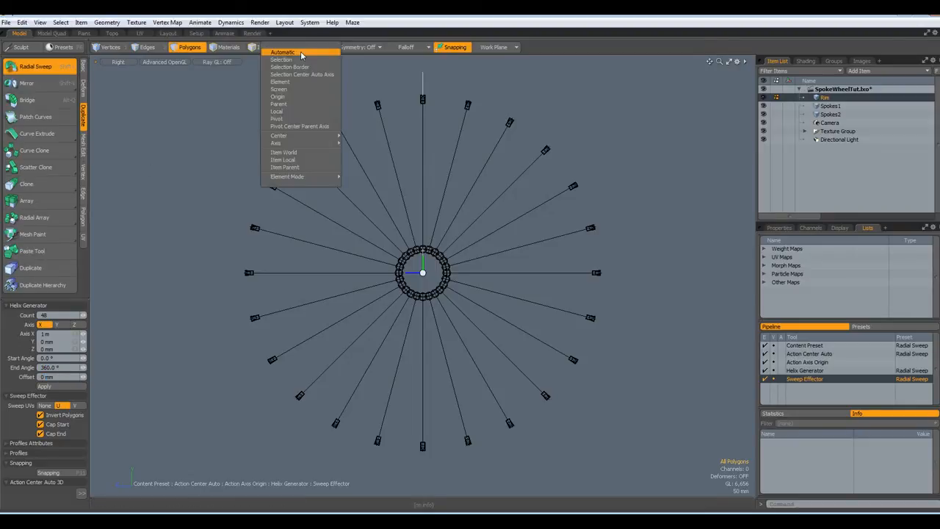
left_click(290, 96)
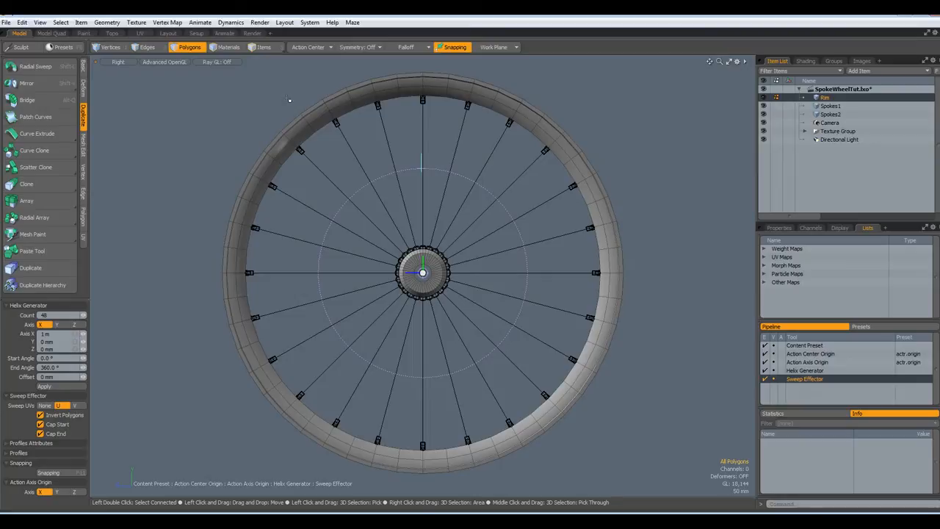
key("q")
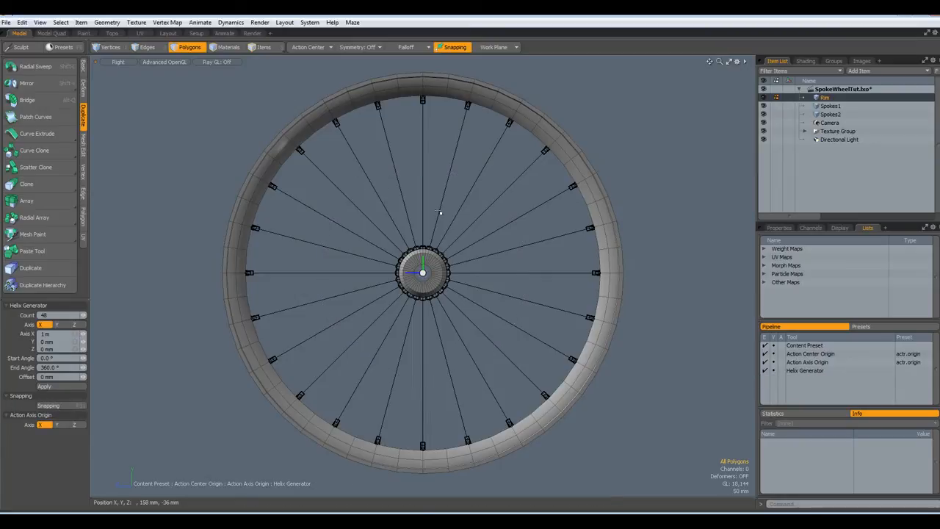
- Rotate Spokes2 by -7.5° about the X axis so its spokes sit midway between those of Spokes1
key("ctrl+space")
left_click(465, 160)
left_click_drag(420, 189, 336, 156, "alt")
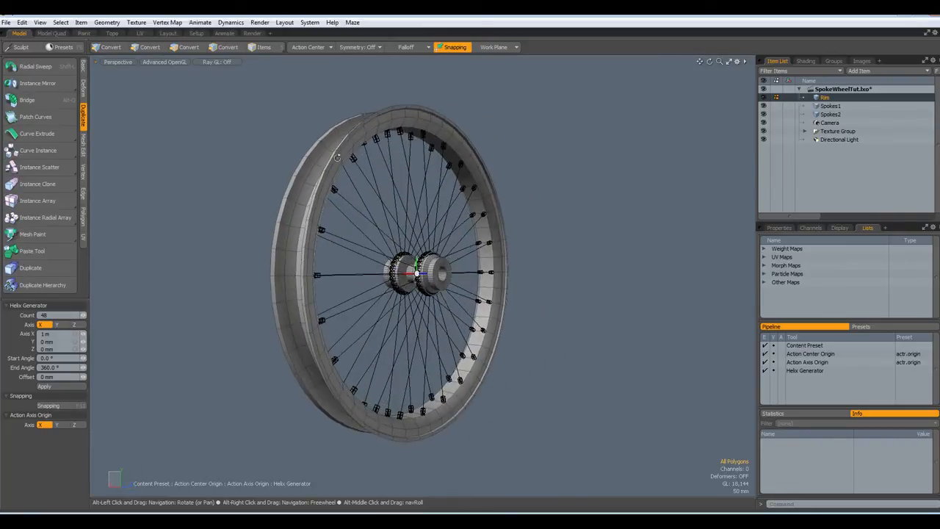
scroll(413, 256, "up", 5)
left_click_drag(413, 256, 359, 308, "alt")
scroll(433, 293, "down", 5)
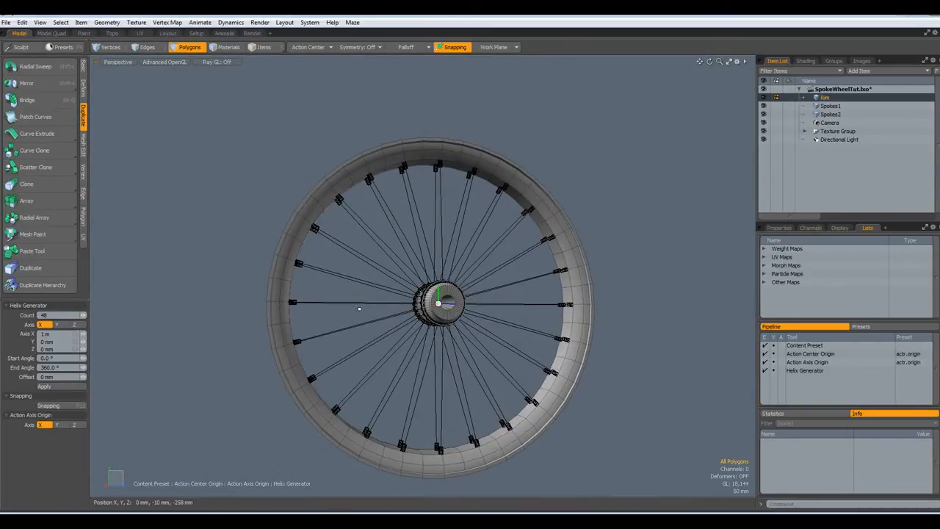
left_click(818, 114)
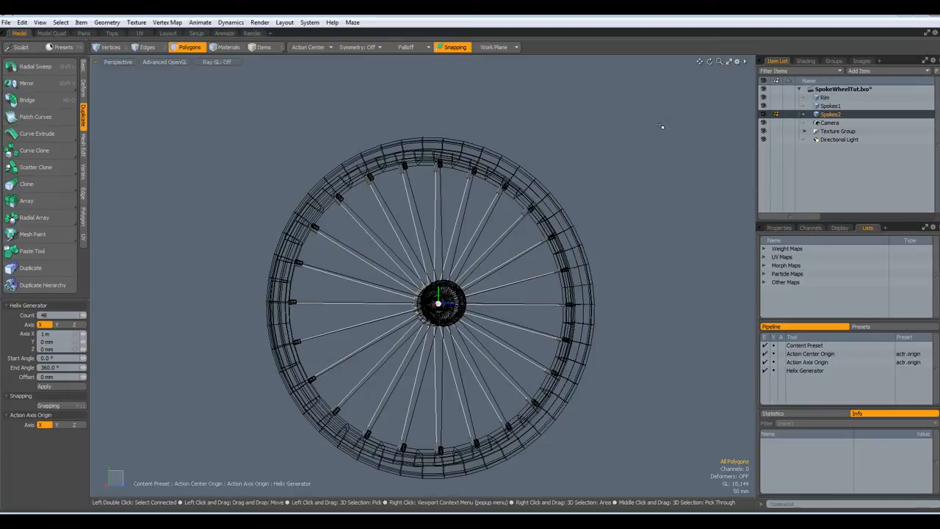
key("KP_3")
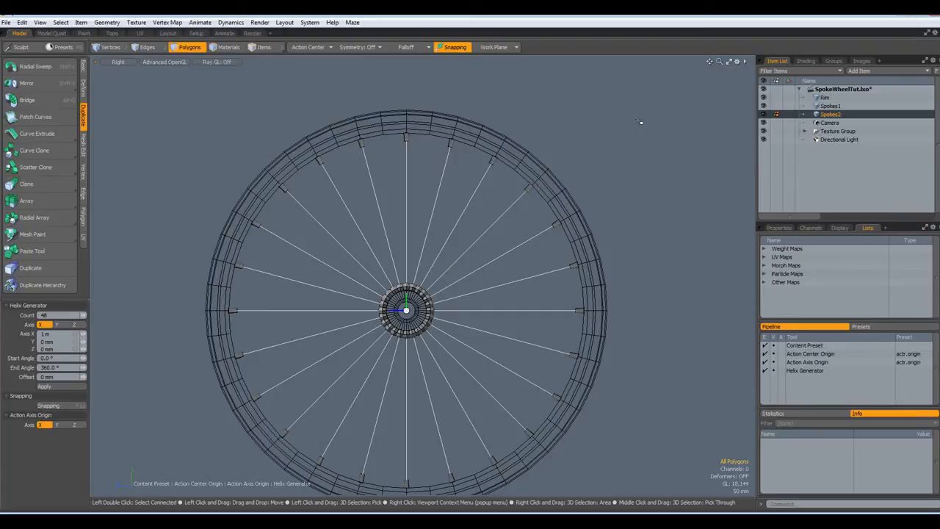
key("e")
left_click_drag(449, 269, 487, 251)
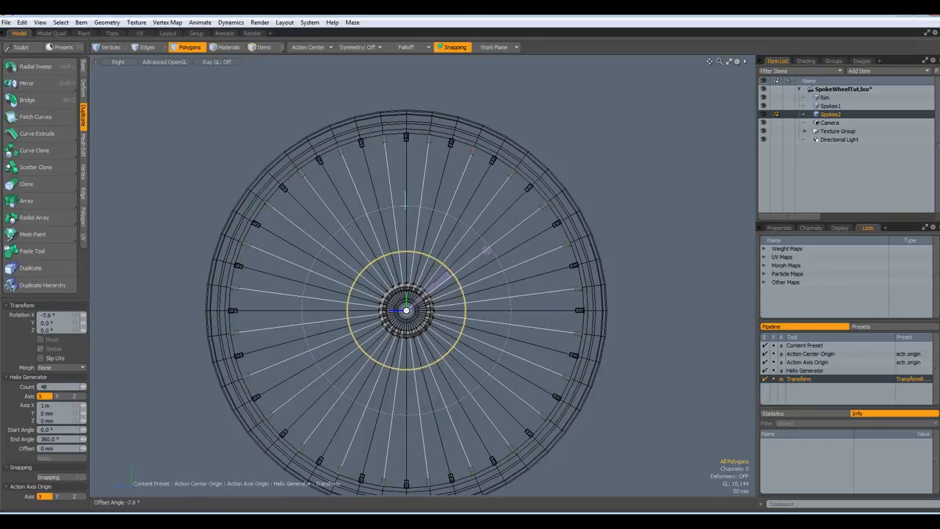
left_click_drag(486, 251, 485, 251)
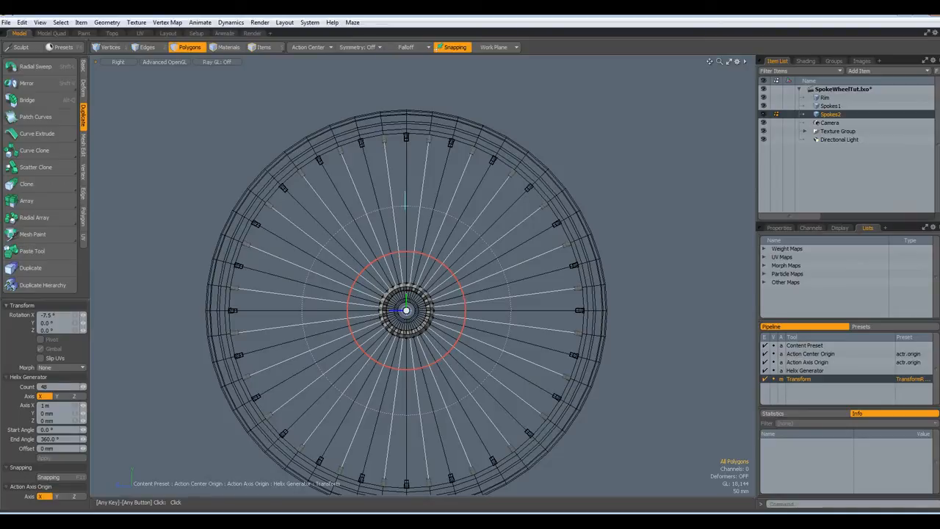
key("space")
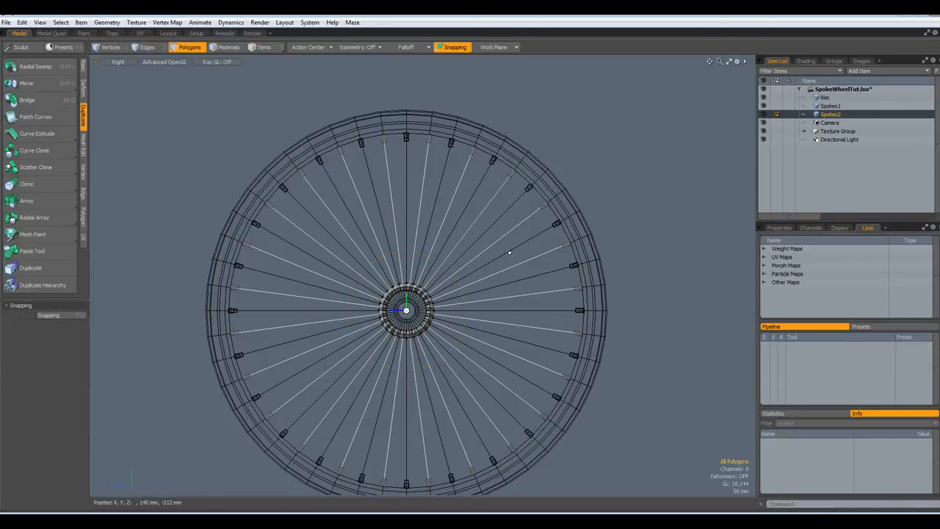
- Make Rim the active mesh and hide Spokes1 and Spokes2 to examine the hub's end face
key("ctrl+space")
left_click(676, 149)
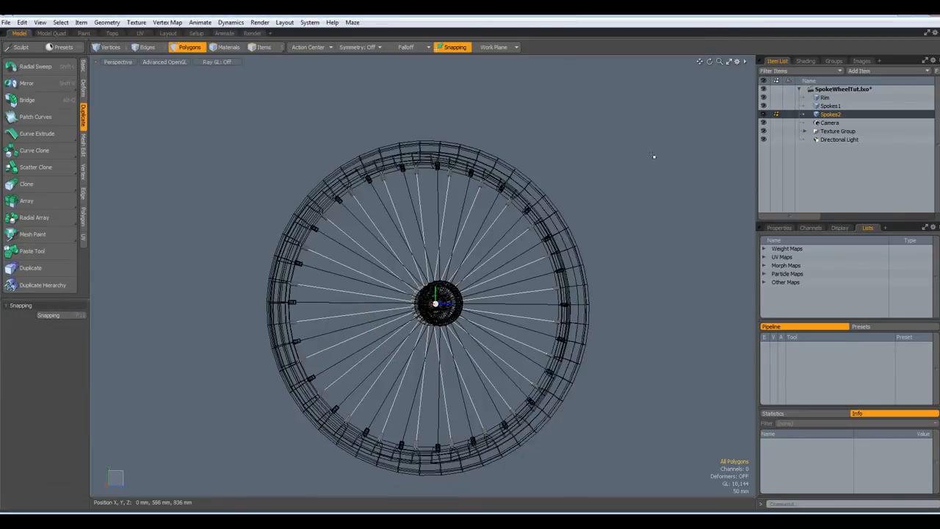
left_click_drag(401, 231, 296, 240, "alt")
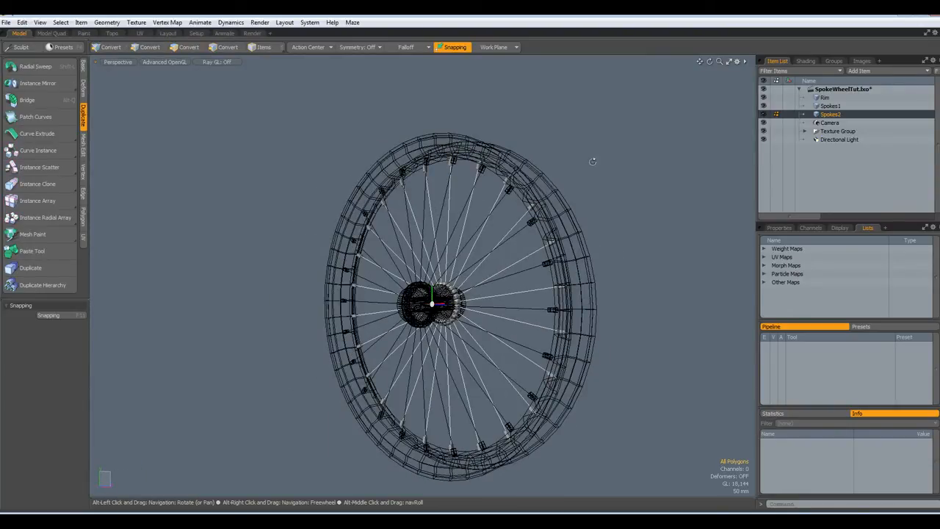
left_click(822, 98)
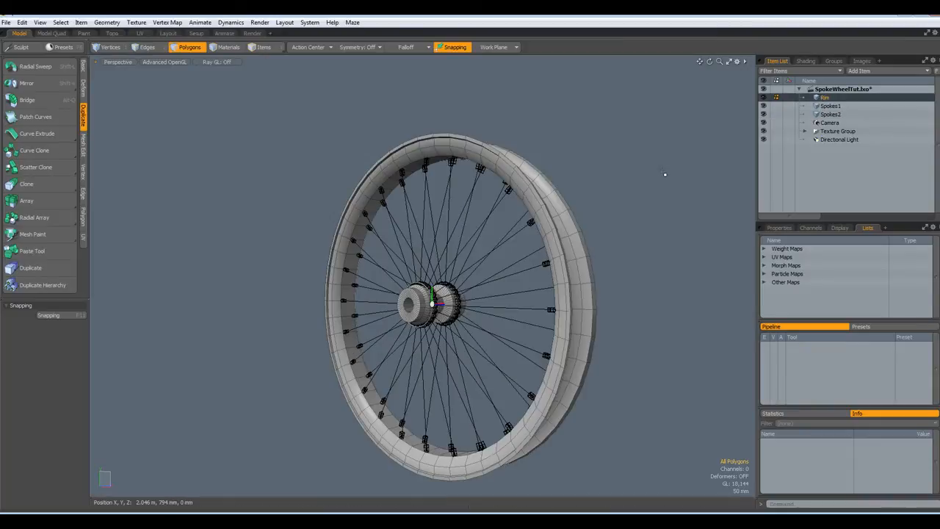
scroll(437, 340, "up", 5)
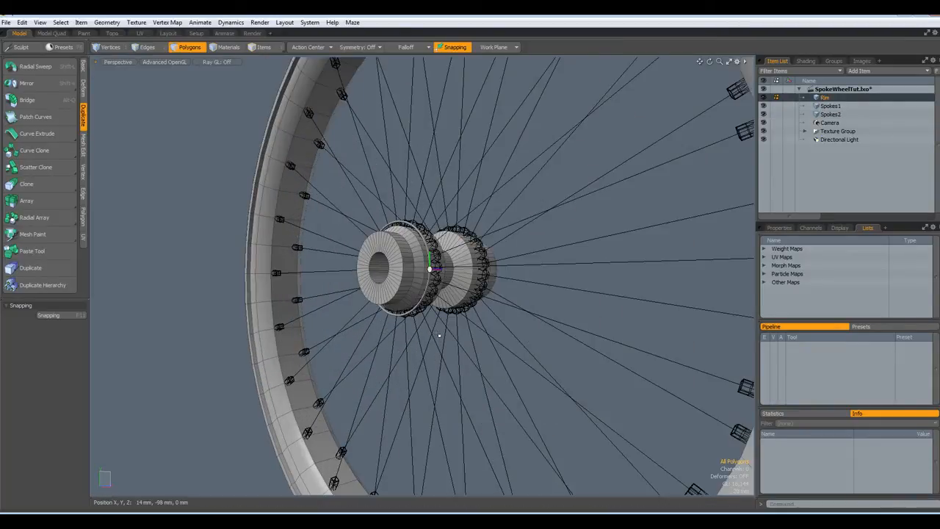
scroll(437, 338, "down", 5)
left_click_drag(440, 335, 292, 305, "alt")
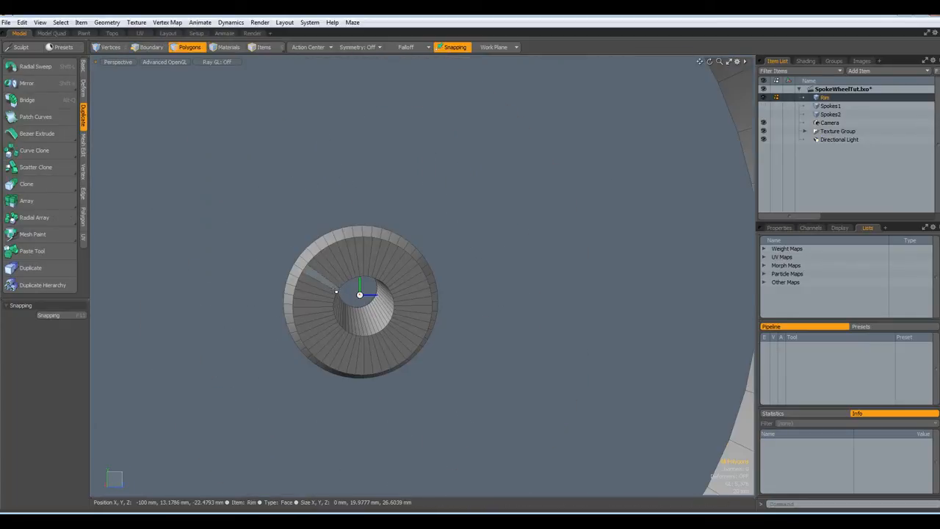
- Run Mesh Cleanup on the Rim mesh, including unifying duplicate polygons, and inspect the rim and hub
key("ctrl")
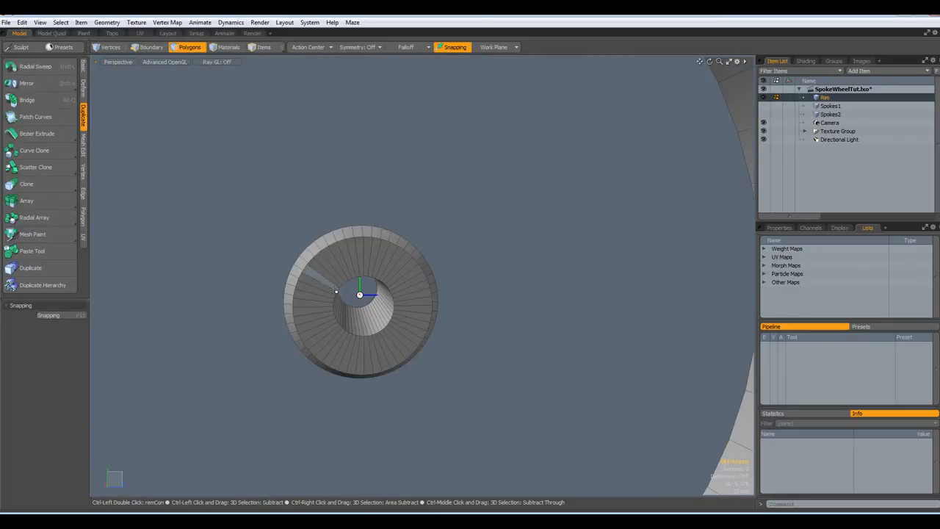
key("ctrl+m")
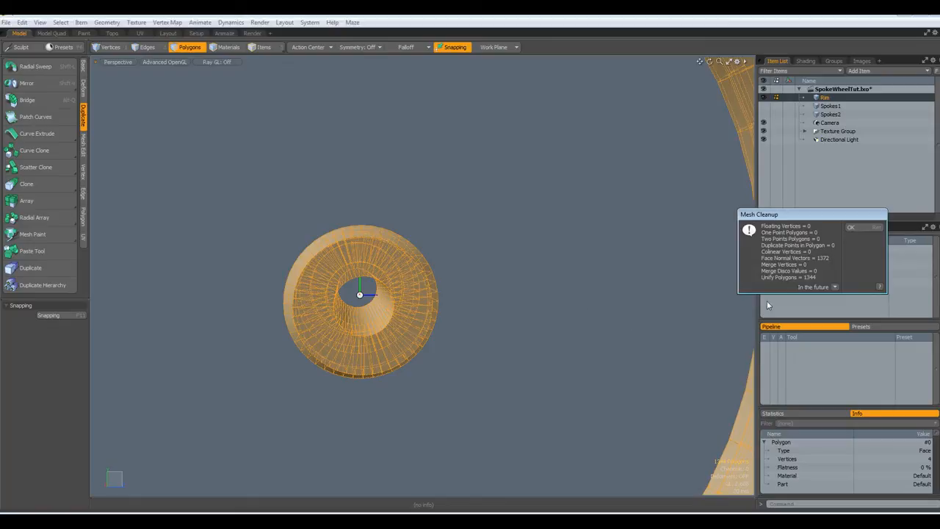
left_click(864, 231)
left_click(483, 333)
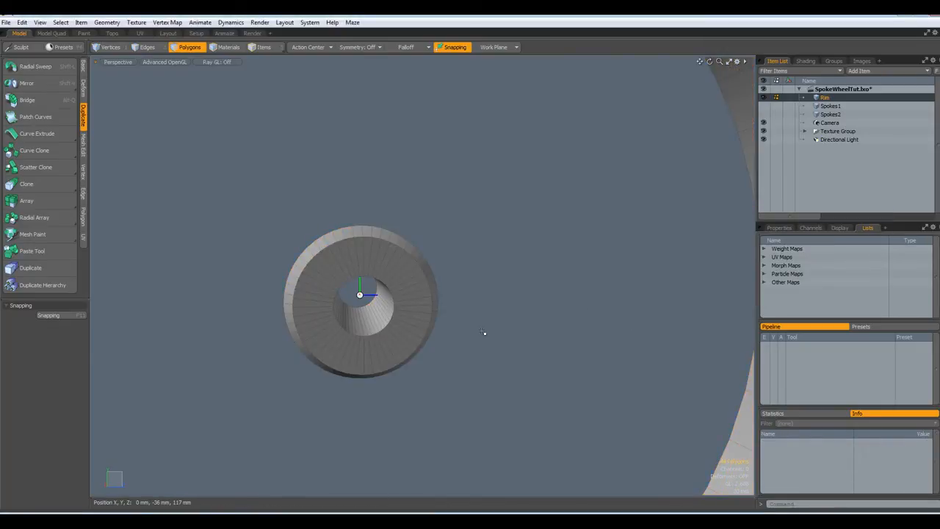
scroll(484, 331, "down", 5)
left_click_drag(556, 284, 330, 304, "alt")
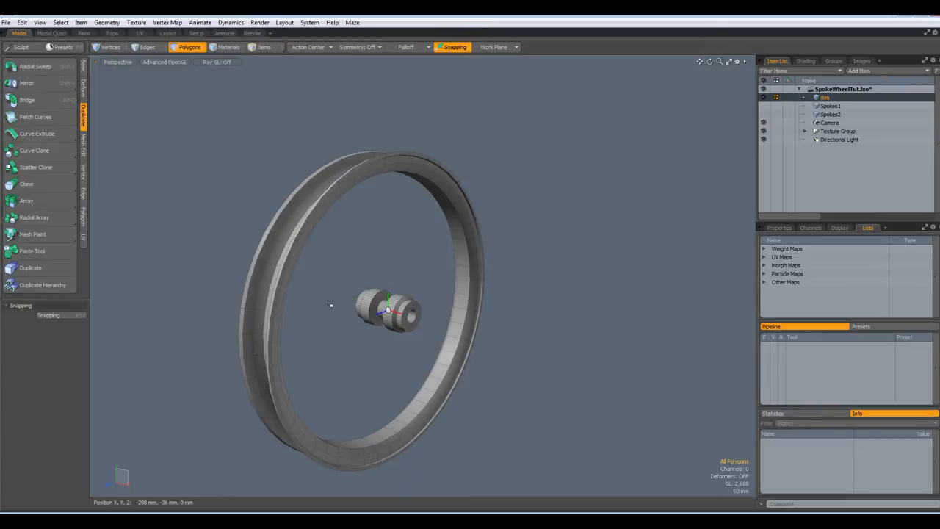
- Preview the Rim mesh with subdivision smoothing, examine the hub's end face, and return to the unsmoothed polygon display
scroll(342, 205, "up", 5)
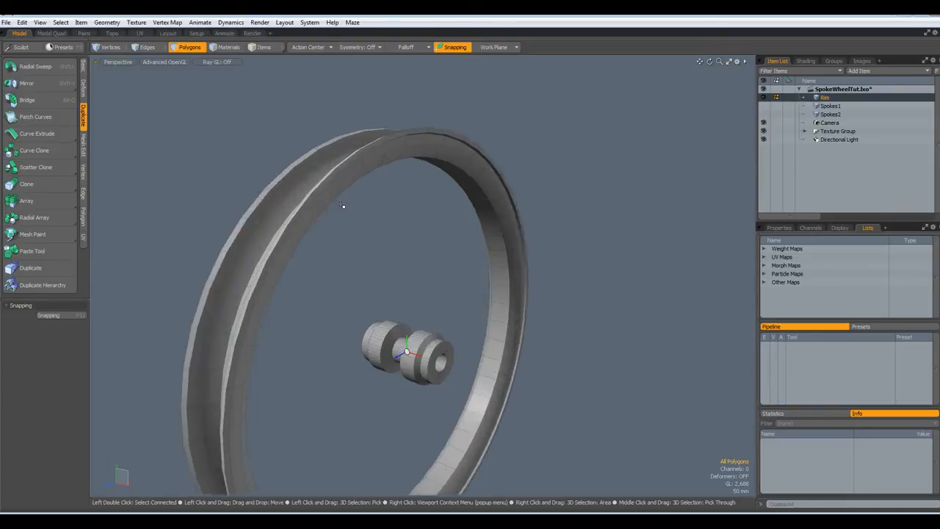
left_click_drag(341, 204, 451, 251, "alt")
left_click_drag(443, 307, 380, 286, "alt")
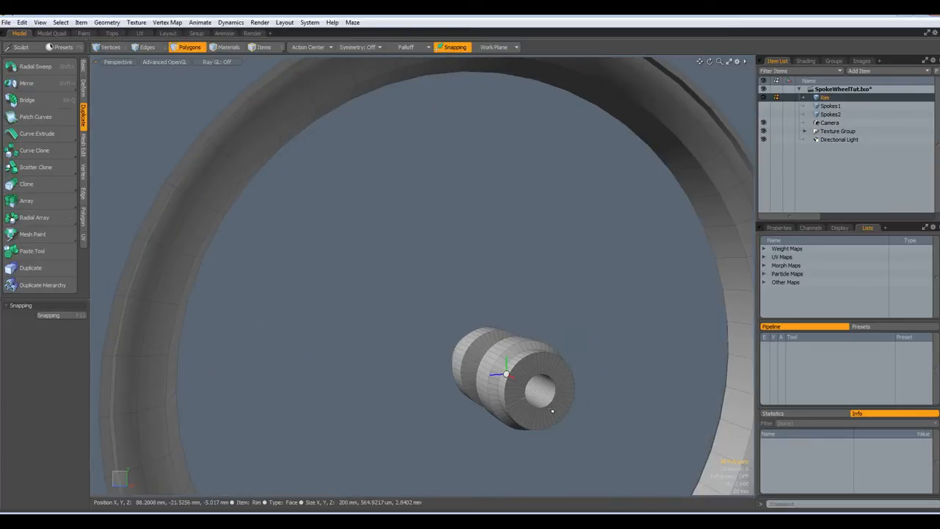
scroll(544, 400, "up", 5)
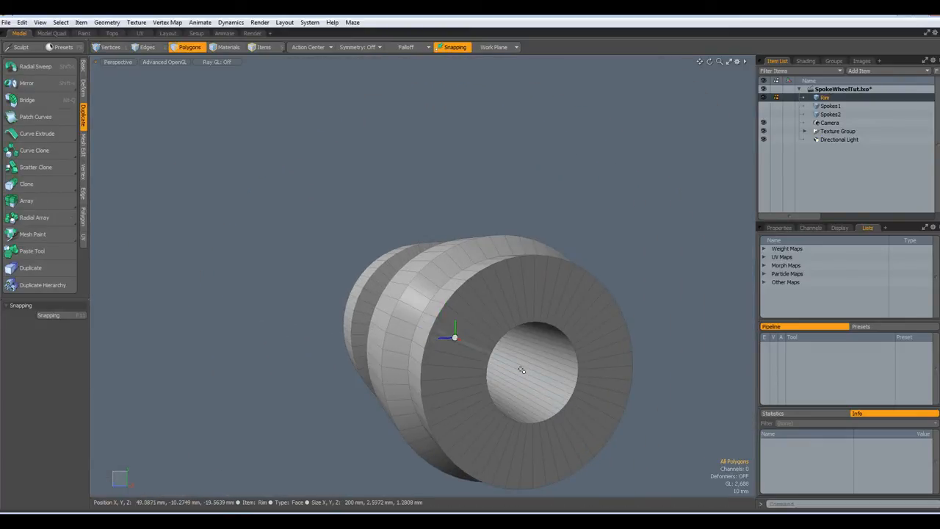
key("Tab")
left_click_drag(520, 370, 472, 360, "alt")
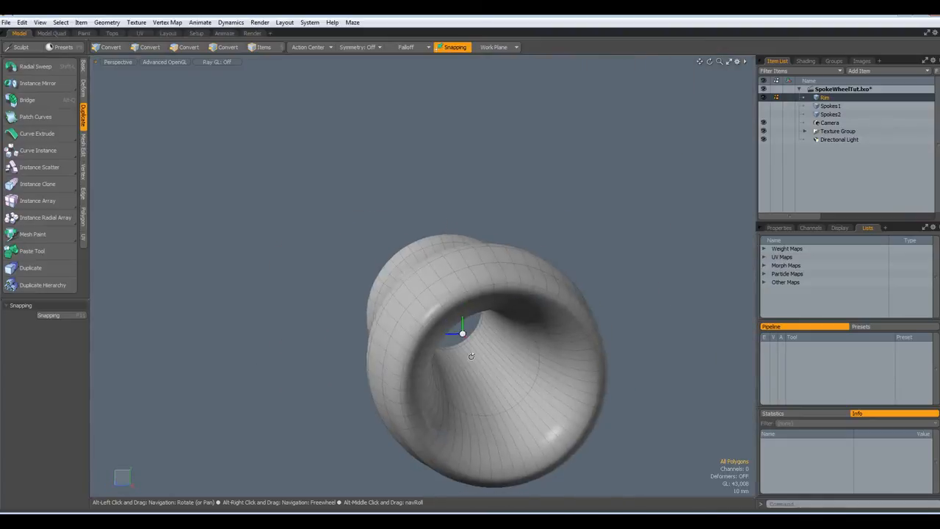
key("Tab")
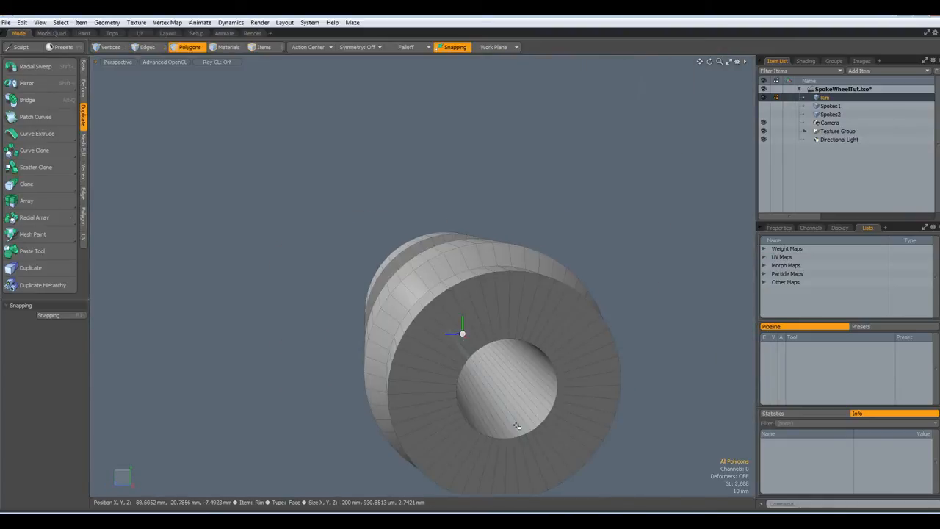
- Select a loop of edges across the hub and Loop Slice the Rim mesh in Symmetry mode with count 2 at 7.50 %
key("2")
double_click(481, 326)
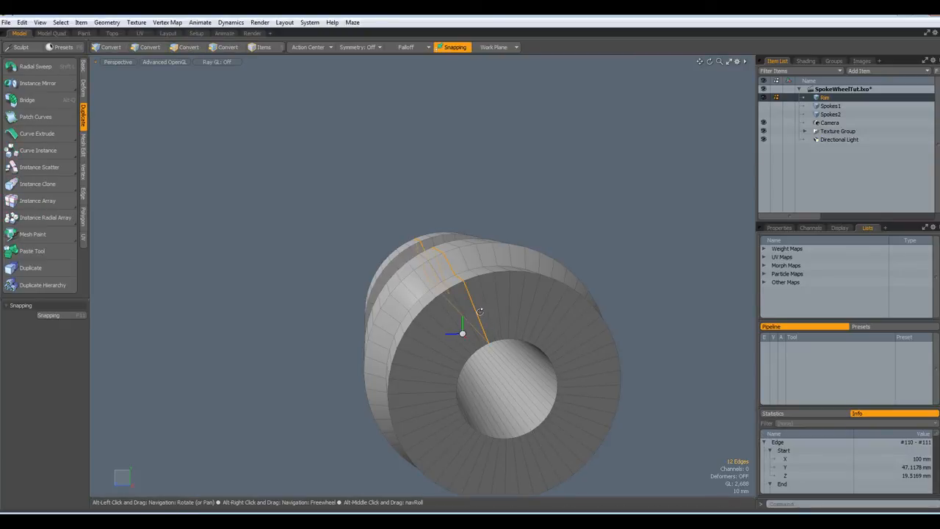
key("alt+c")
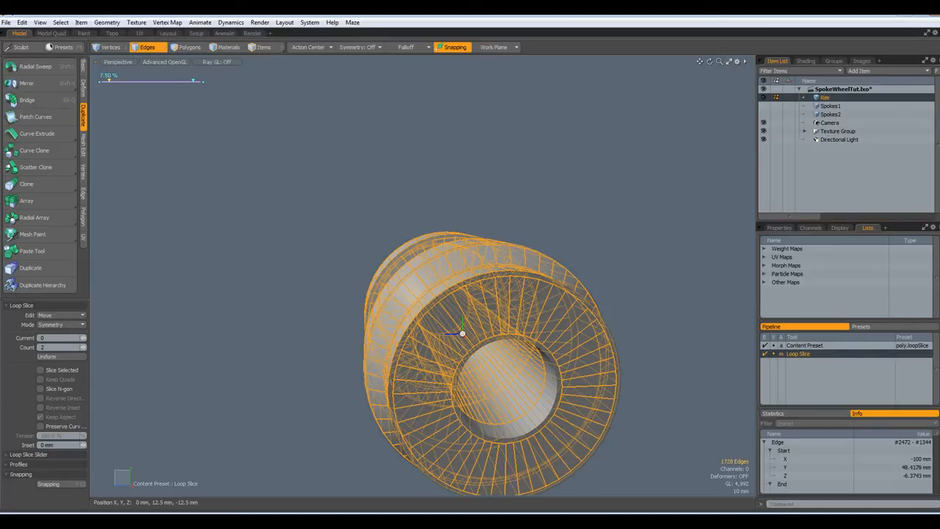
key("space")
left_click(607, 218)
left_click_drag(600, 245, 566, 391, "alt")
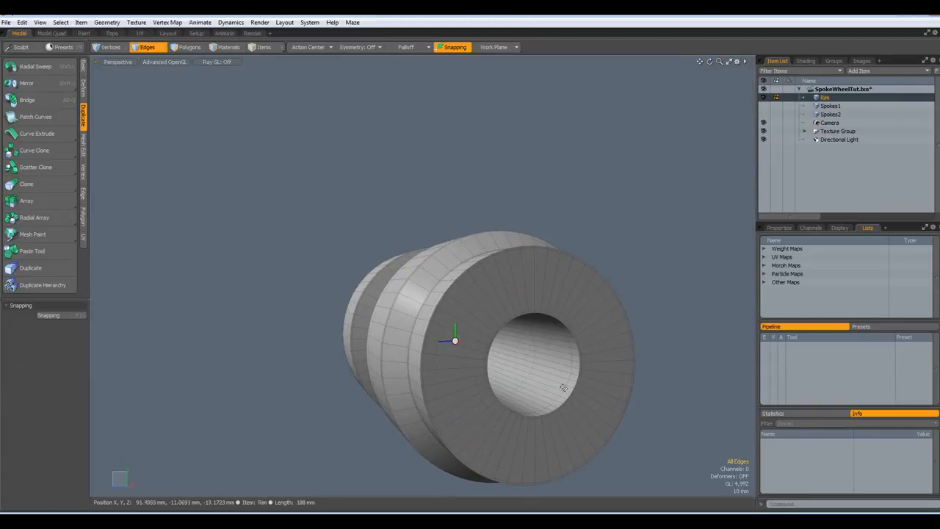
- Check the sliced rim and hub from several angles with subdivision smoothing switched on and off
scroll(533, 361, "down", 5)
left_click_drag(533, 361, 581, 365, "alt")
key("Tab")
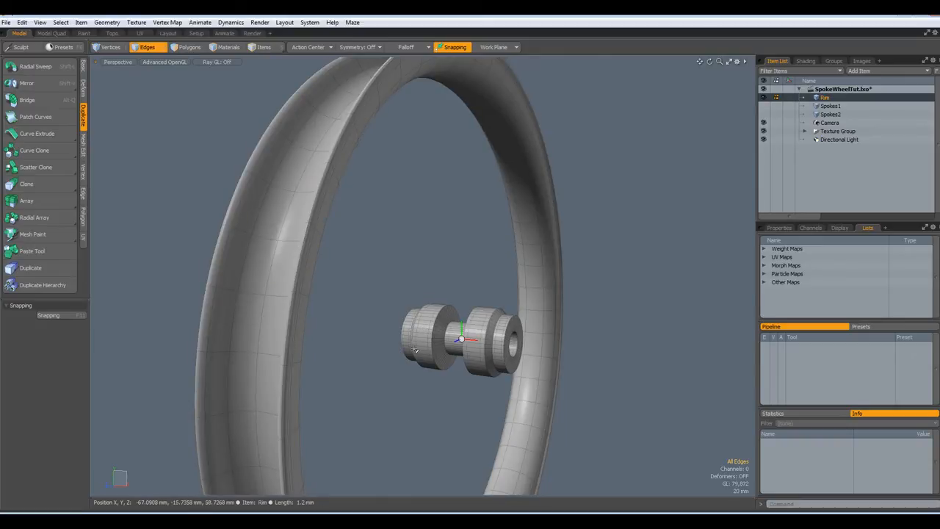
left_click_drag(415, 349, 346, 340, "alt")
scroll(346, 340, "down", 5)
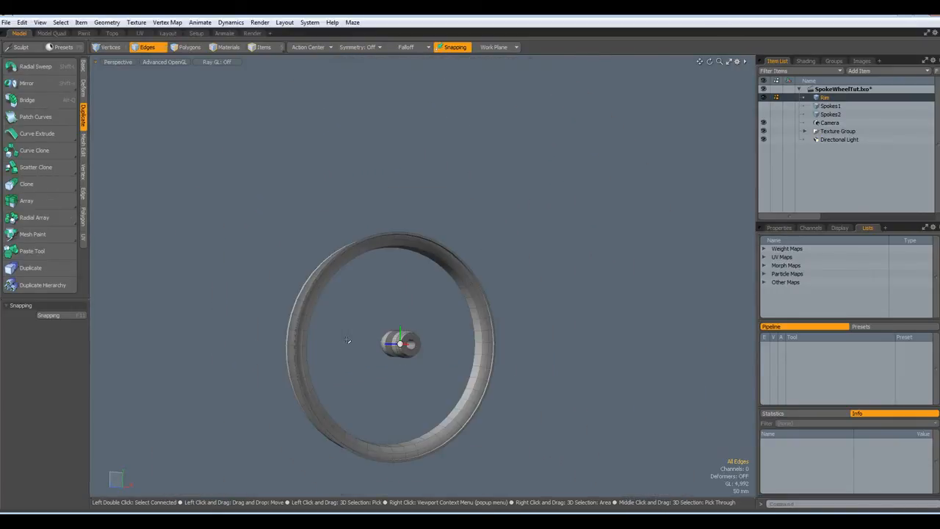
scroll(347, 340, "up", 3)
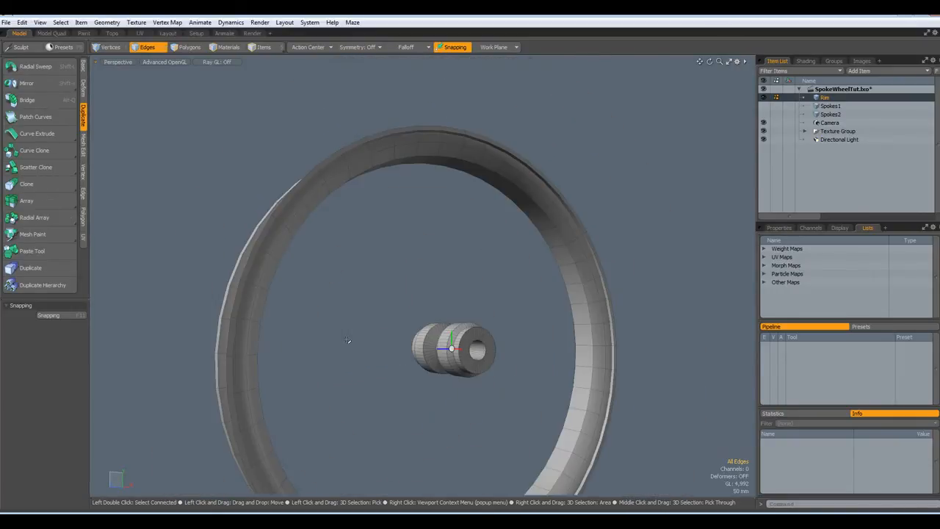
- Show Spokes1 and Spokes2 again and turn on subdivision smoothing for the Rim, Spokes1 and Spokes2 meshes
left_click(763, 105)
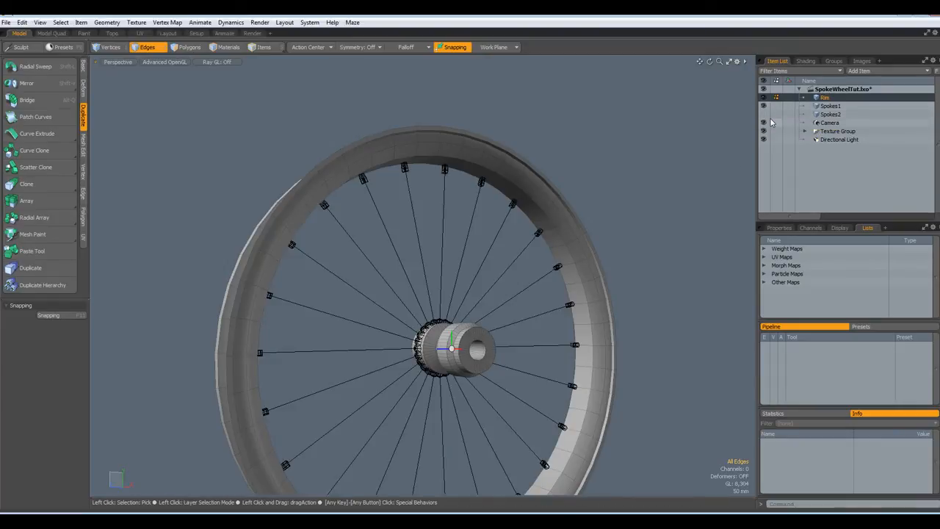
left_click(763, 115)
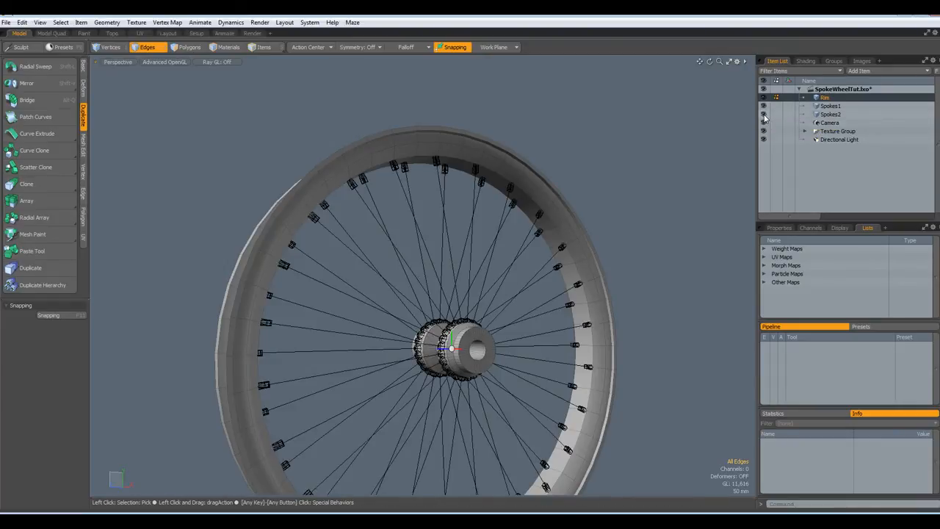
left_click(829, 105)
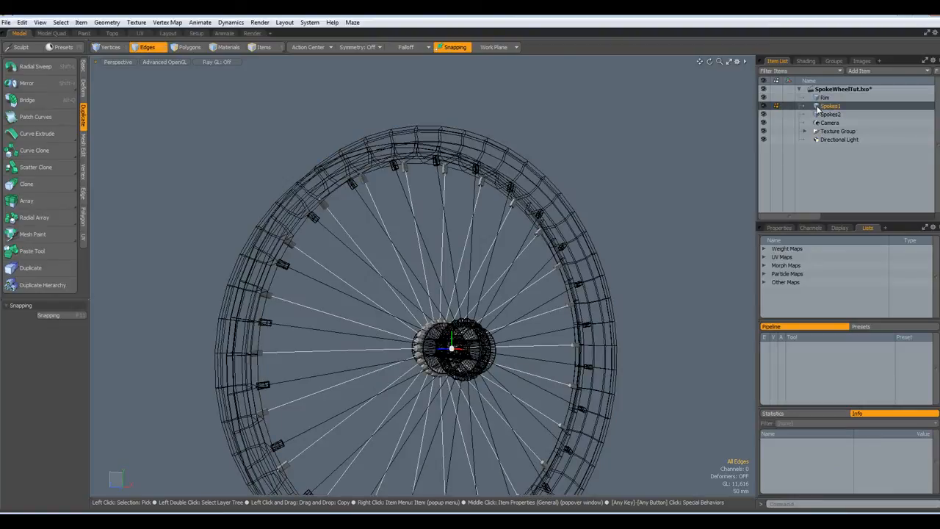
left_click(821, 98)
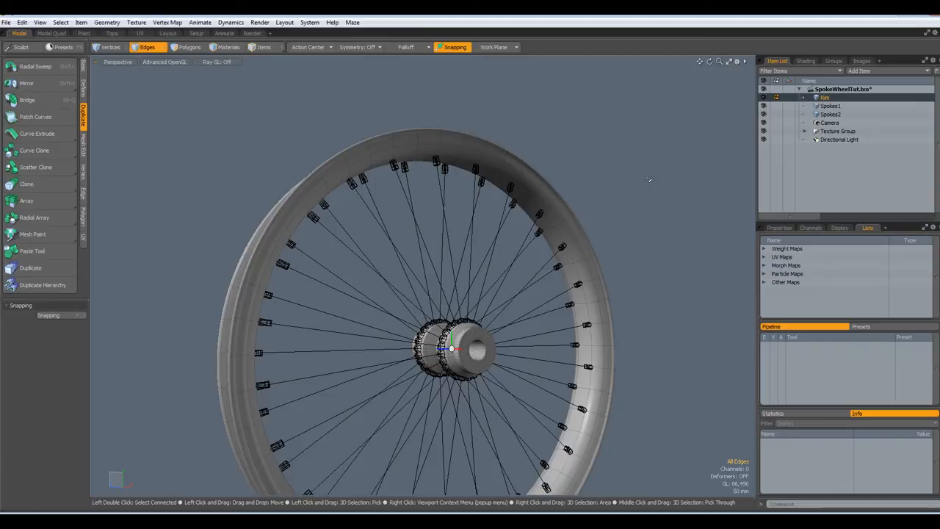
left_click(822, 106)
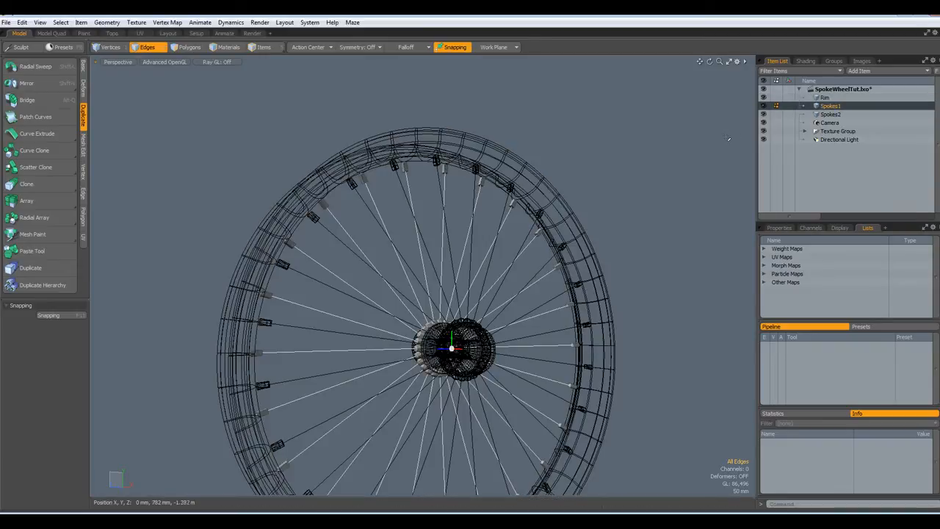
left_click(821, 115)
key("Tab")
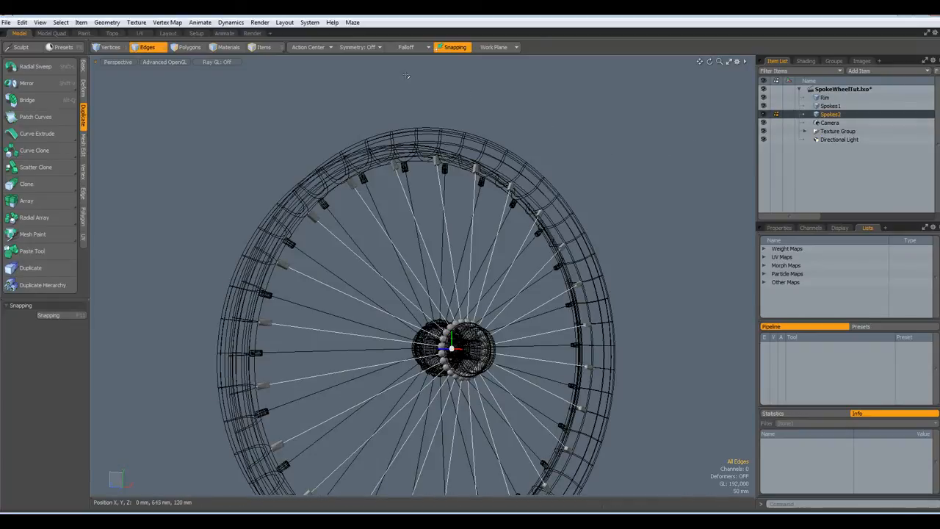
- Enable Render Curves on Spokes2 with a curve radius of 4.5 mm to match Spokes1, and inspect the wheel in the render preview
left_click(252, 34)
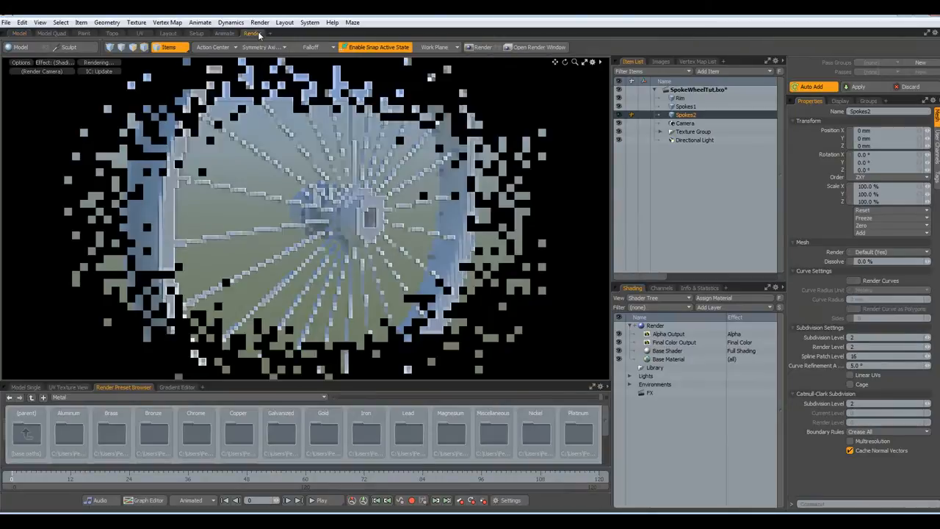
scroll(373, 261, "down", 2)
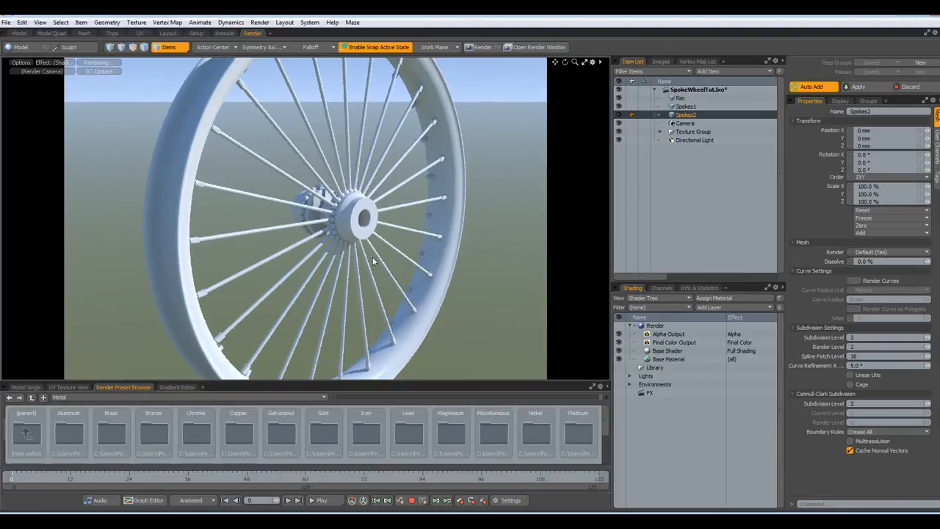
mouse_move(339, 271)
left_mouse_down("alt")
mouse_move(450, 251)
mouse_move(330, 273)
left_mouse_up("alt")
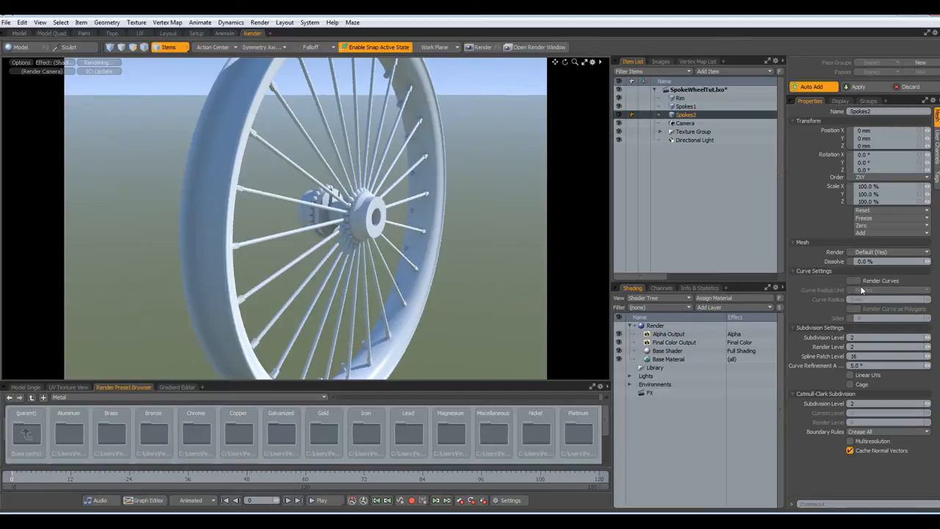
left_click(856, 281)
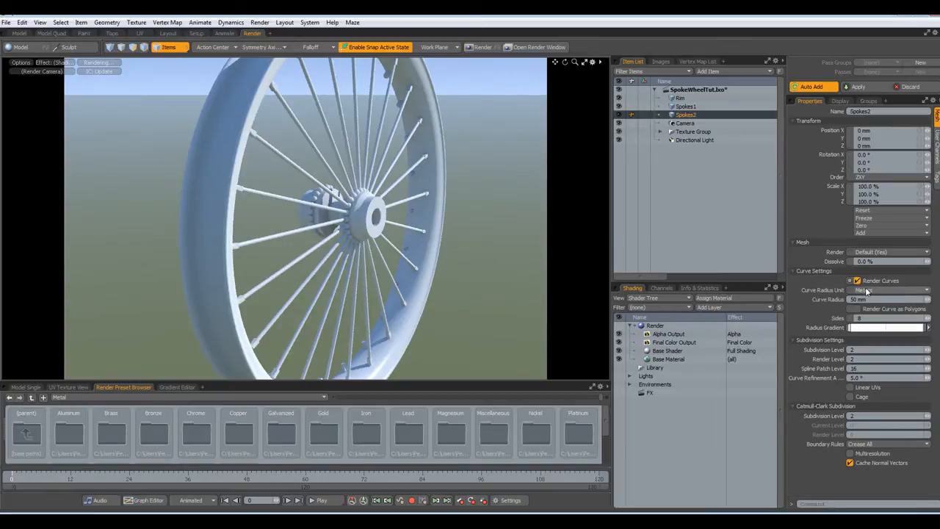
left_click(871, 299)
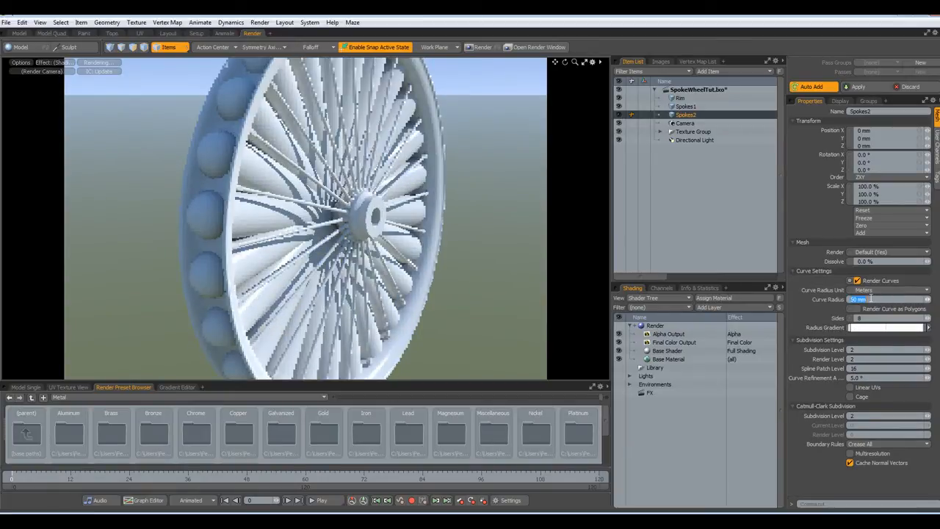
left_click(681, 109)
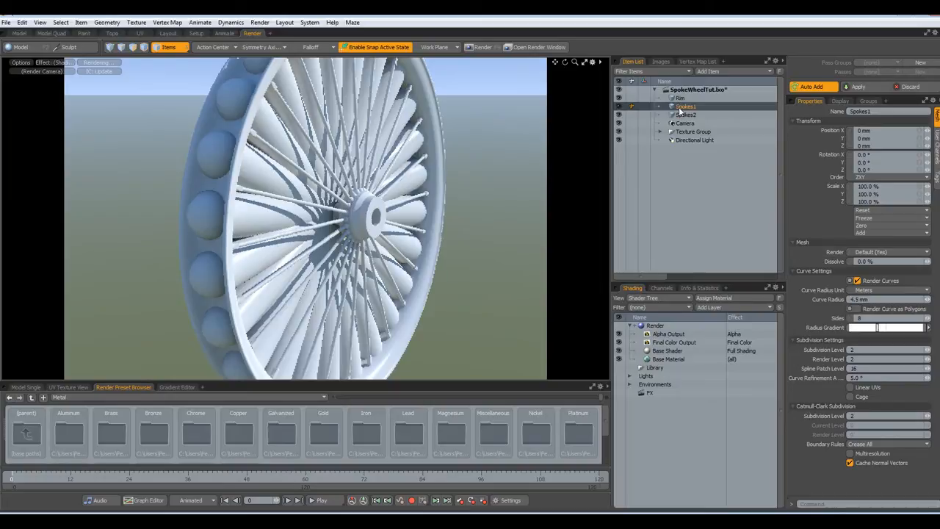
left_click(683, 115)
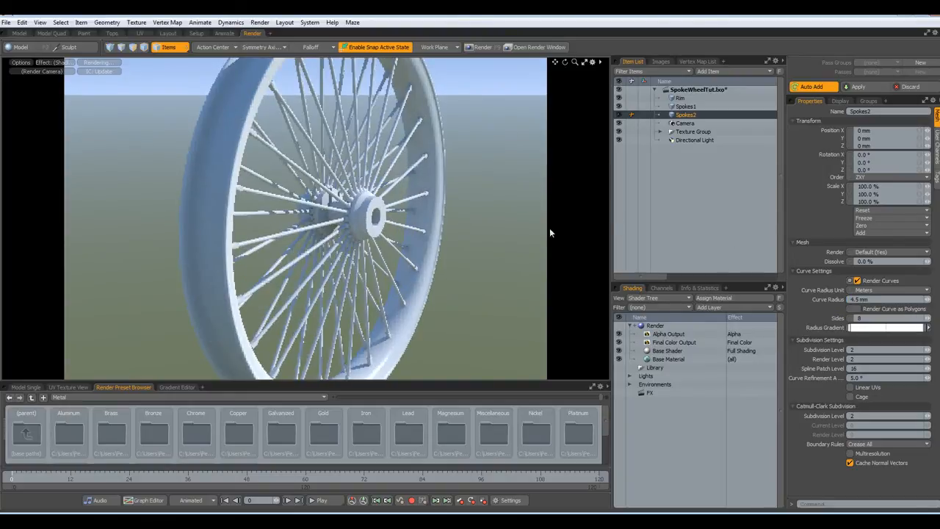
left_click_drag(448, 209, 408, 209, "alt")
scroll(370, 236, "up", 3)
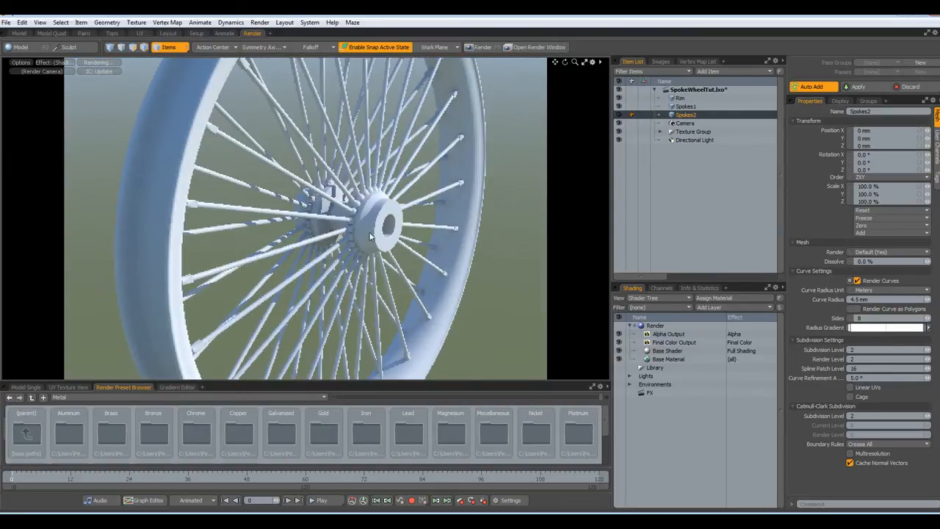
left_click_drag(371, 236, 395, 193, "alt")
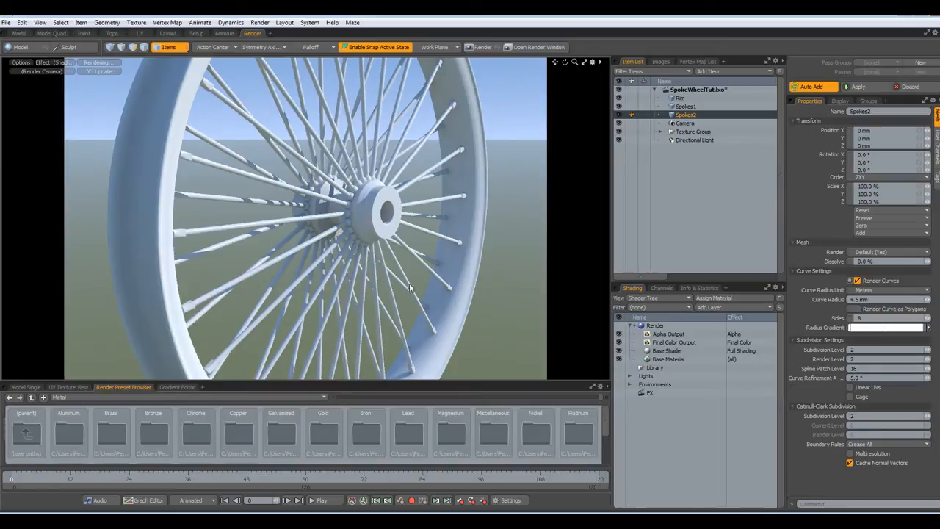
left_click_drag(340, 272, 301, 260, "alt")
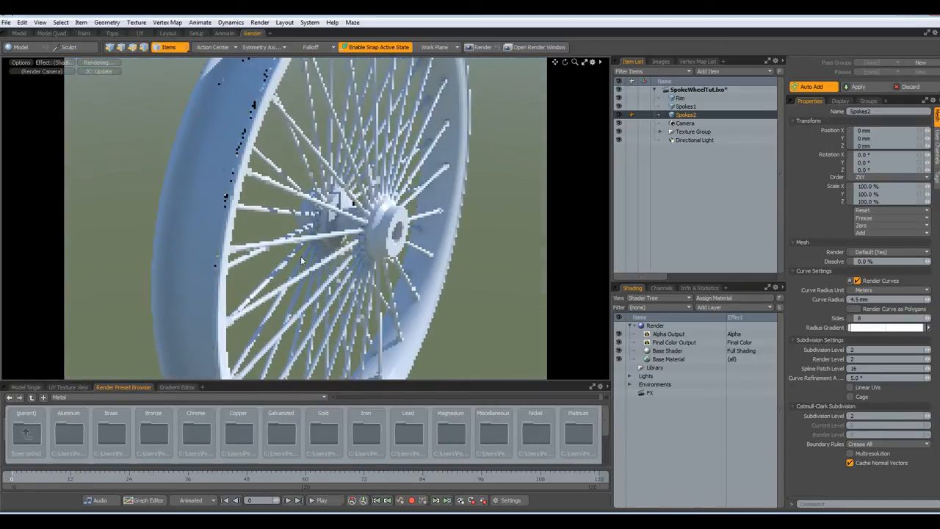
- Return to the modeling layout, isolate the Rim mesh by hiding Spokes1 and Spokes2, and turn off its subdivision smoothing in polygon mode
left_click(19, 34)
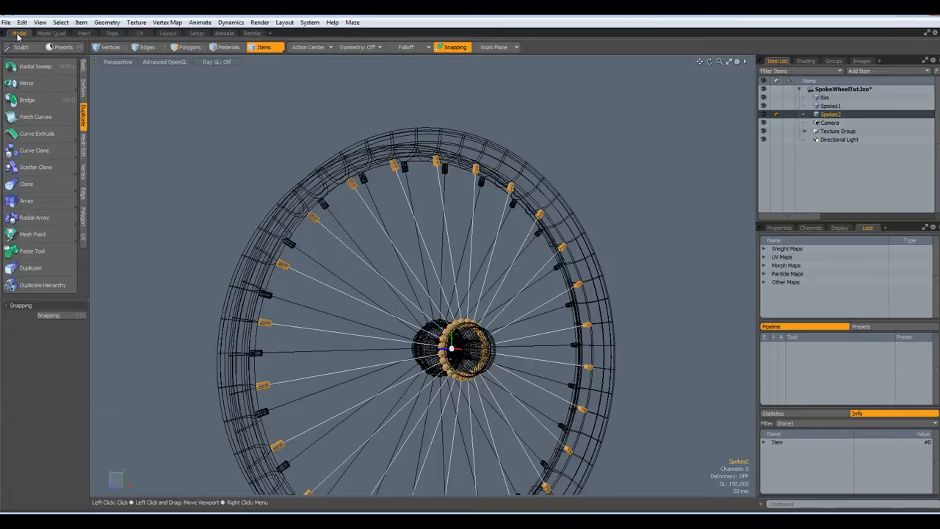
left_click_drag(448, 291, 411, 290, "alt")
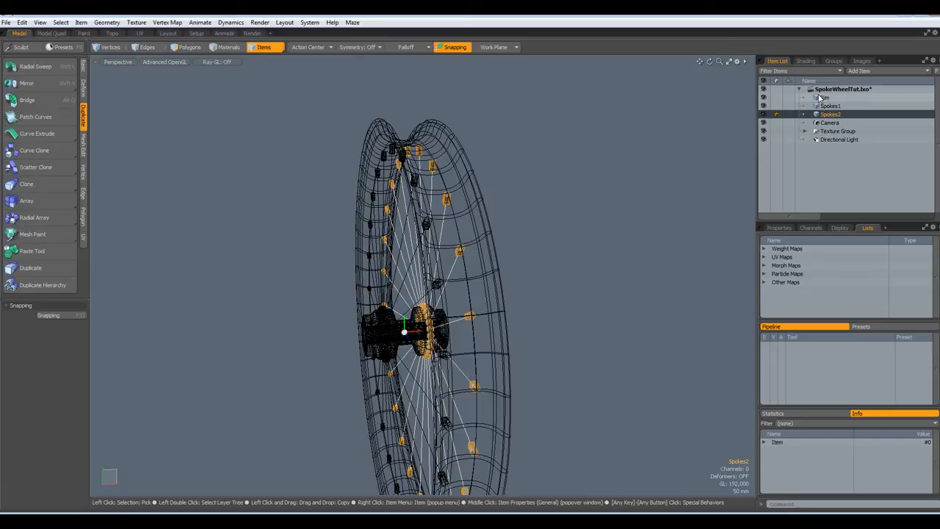
left_click(820, 97)
left_click(763, 115)
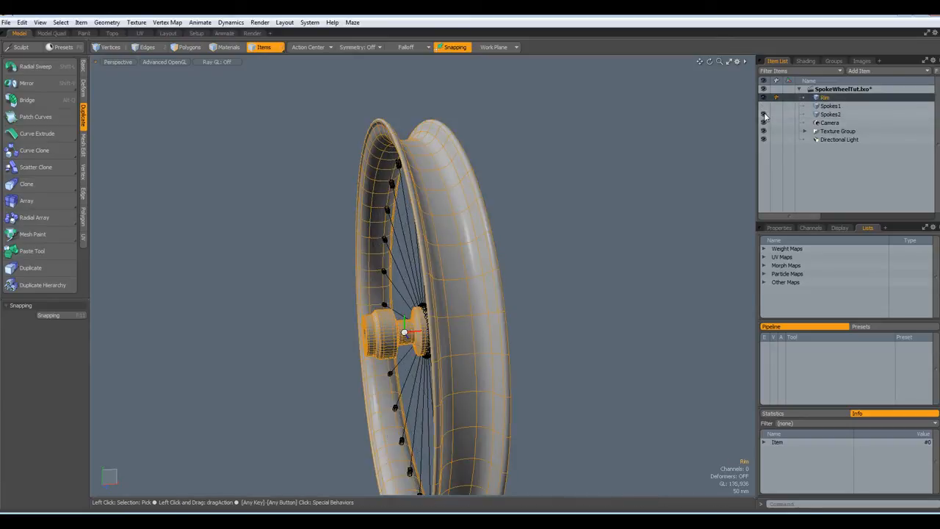
left_click(762, 106)
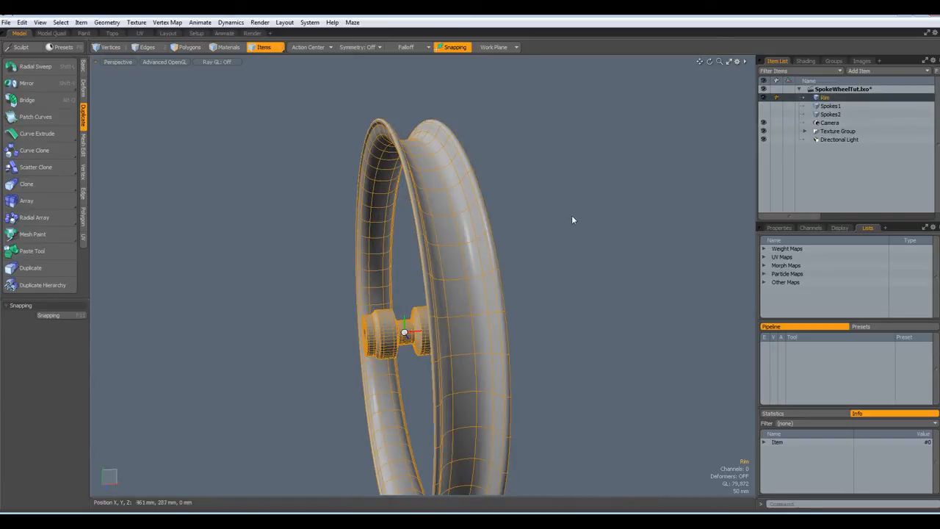
left_click(184, 48)
key("Tab")
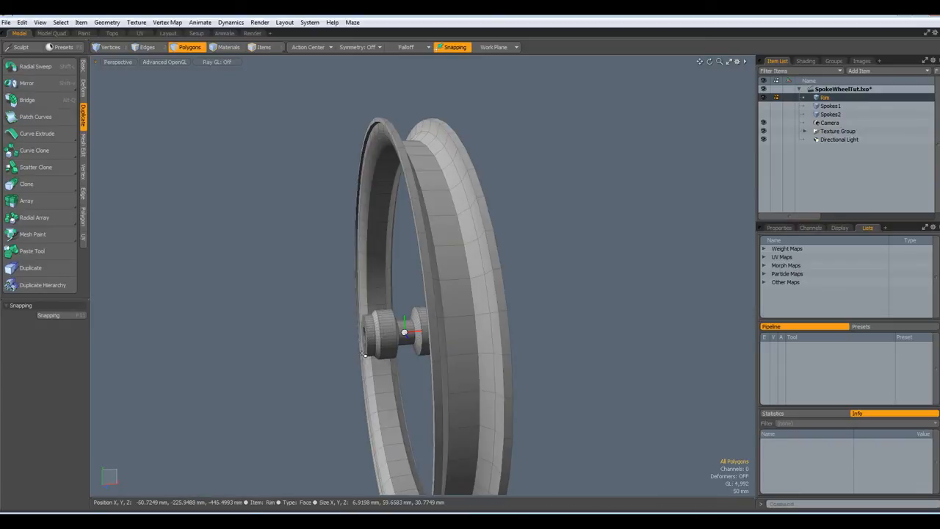
- Delete the ring of polygons capping one end face of the hub on the Rim mesh
scroll(362, 353, "up", 8)
mouse_move(355, 316)
left_mouse_down("alt")
mouse_move(424, 296)
mouse_move(412, 298)
mouse_move(602, 279)
mouse_move(346, 323)
mouse_move(363, 315)
left_mouse_up("alt")
scroll(412, 290, "up", 3)
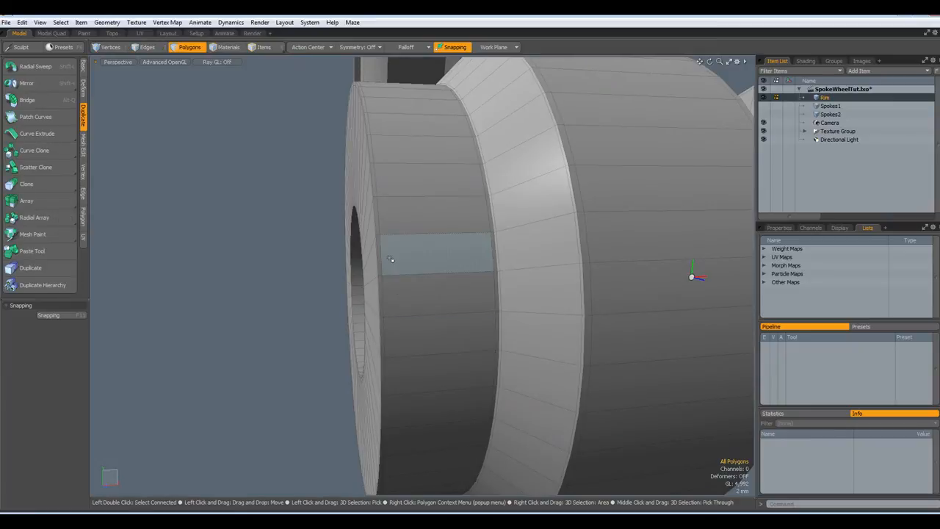
left_click_drag(392, 259, 416, 296, "alt")
key("3")
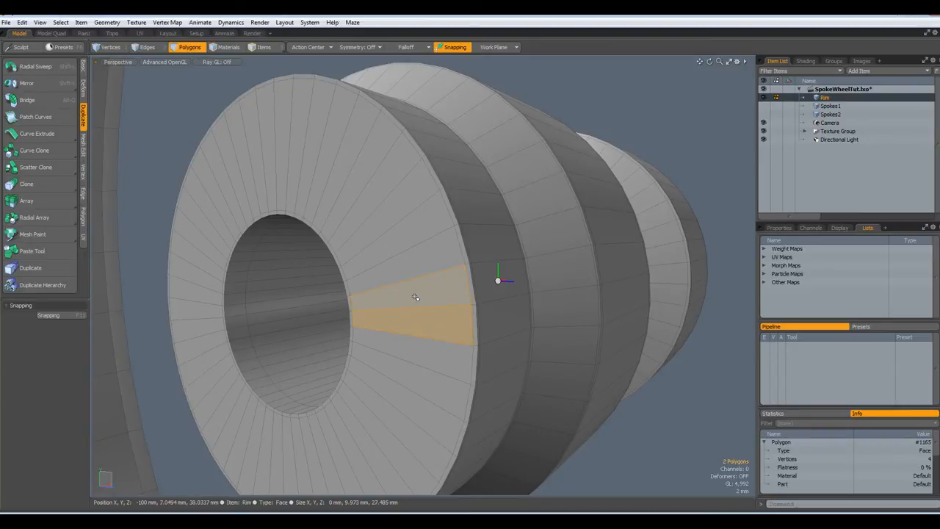
key("l")
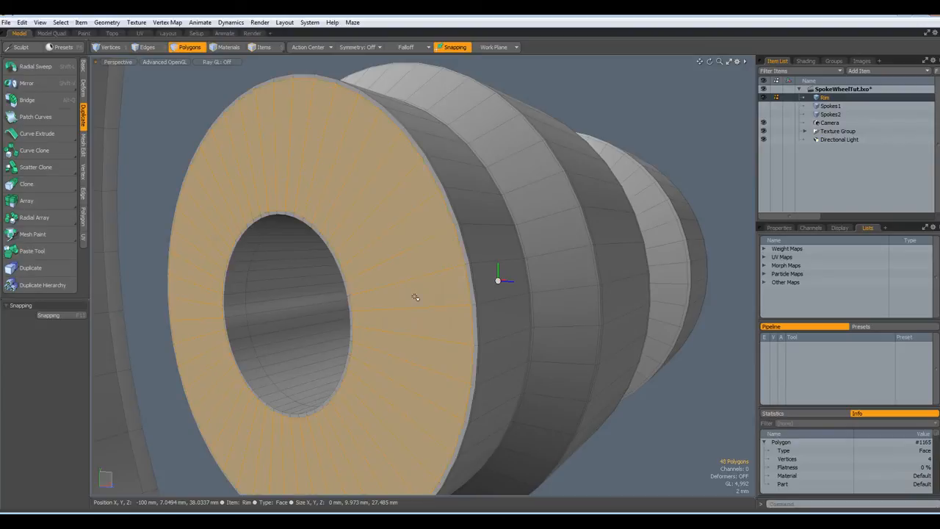
key("Delete")
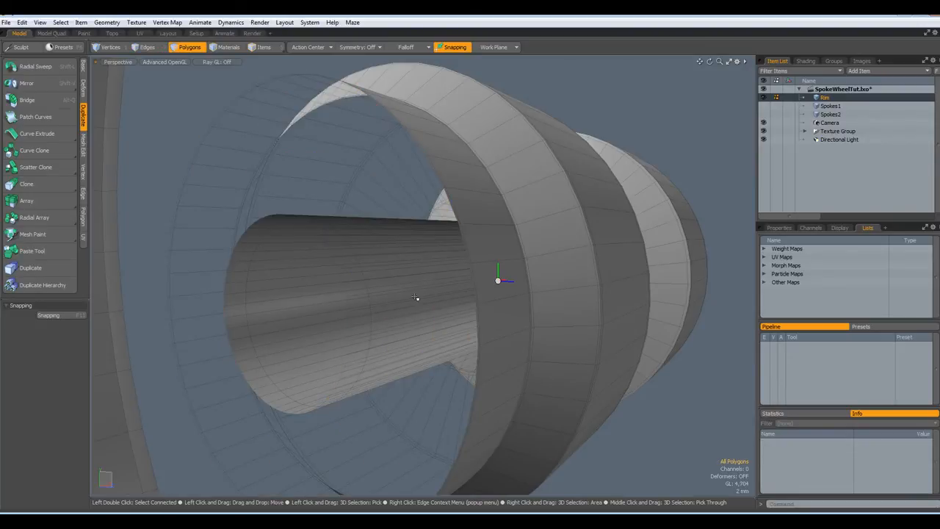
- Select the outer boundary edge loop around the open end of the hub
left_click_drag(447, 237, 344, 257, "alt")
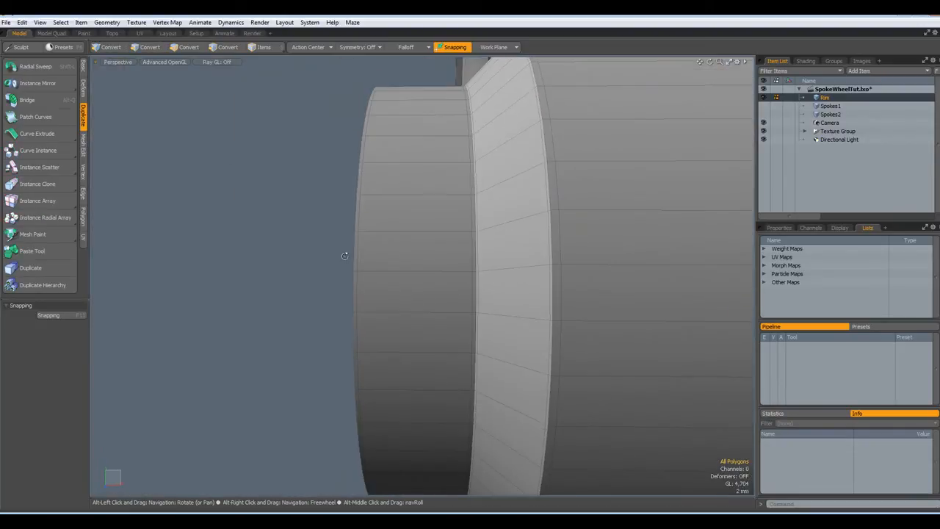
scroll(355, 281, "up", 2)
scroll(356, 282, "up", 3)
key("2")
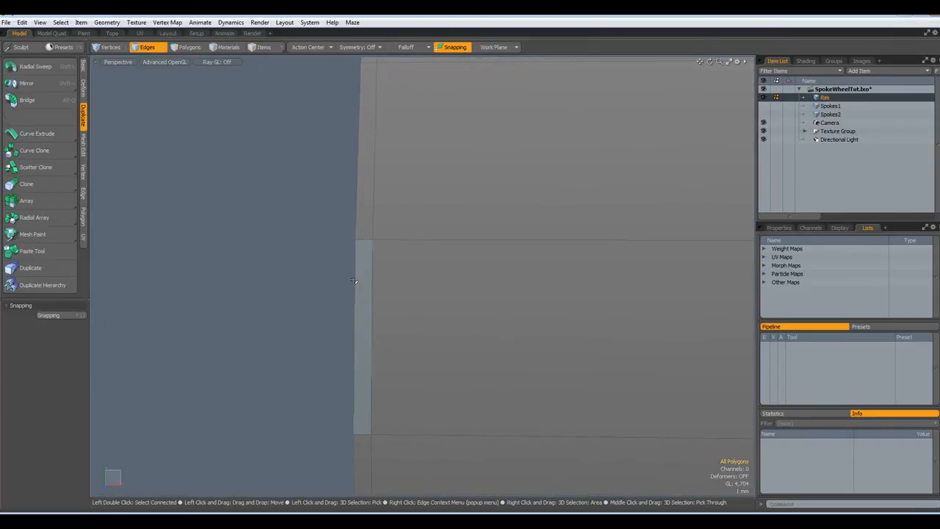
double_click(357, 290)
scroll(358, 290, "down", 5)
left_click_drag(357, 290, 460, 353, "alt")
scroll(512, 388, "down", 4)
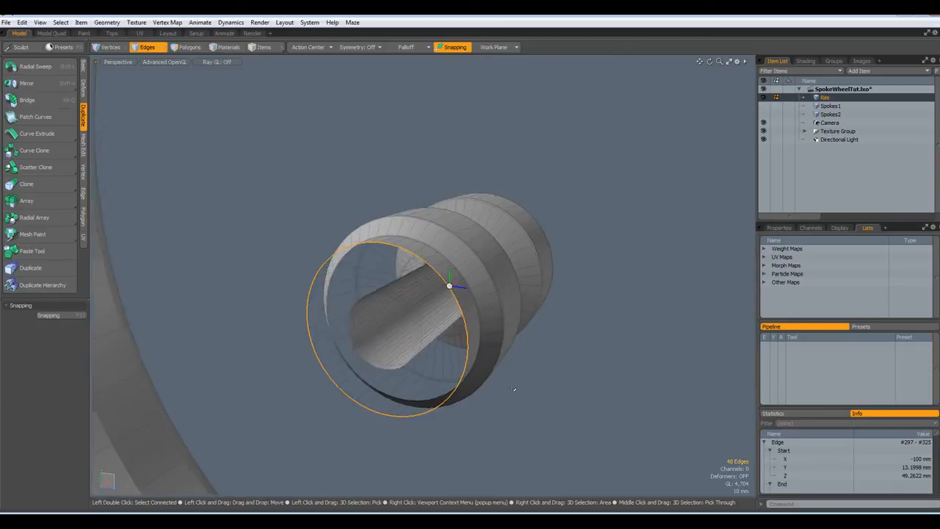
- Edge Extend the selected hub loop and scale the new edges to 200% in Y and Z, forming a flat flange
key("z")
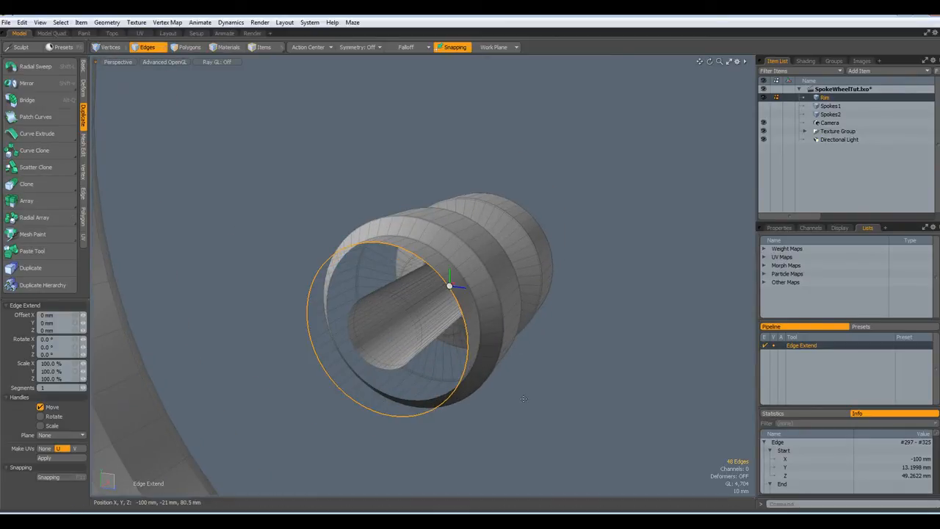
left_click(522, 397)
key("r")
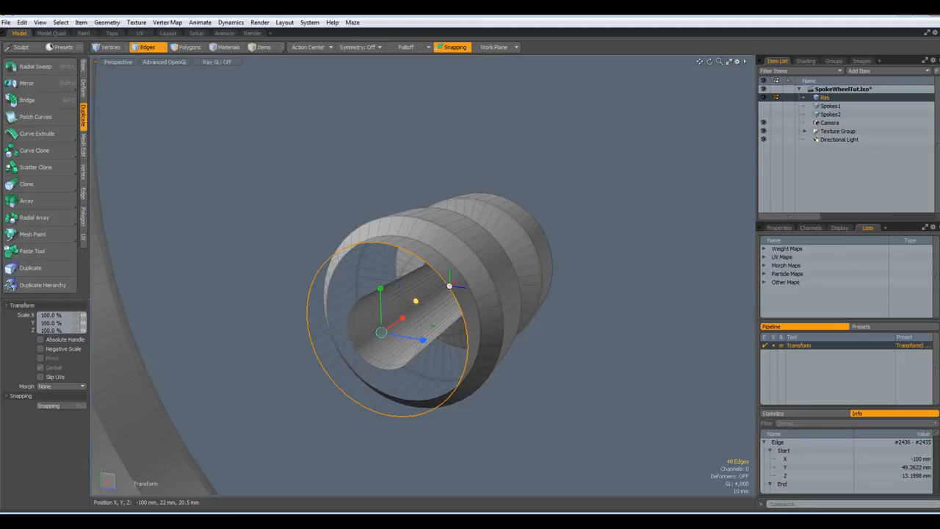
left_click_drag(416, 300, 481, 281)
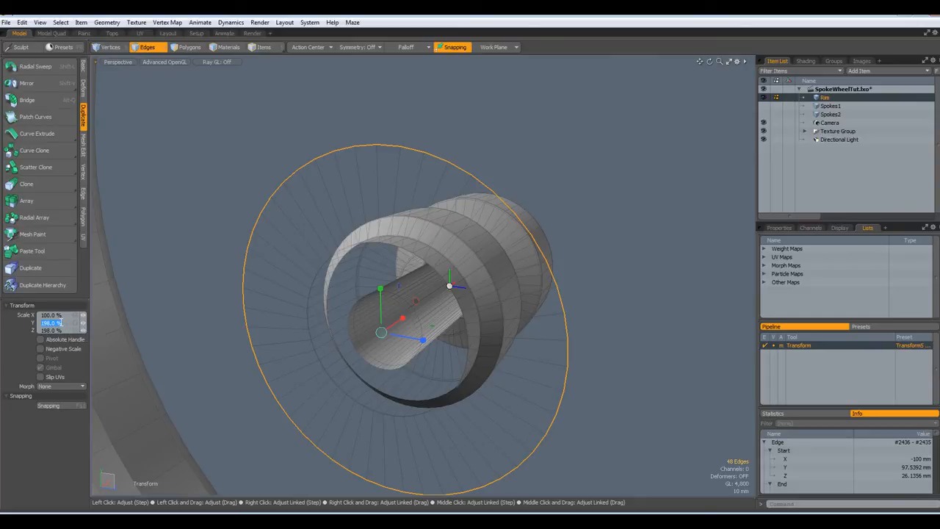
key("Tab")
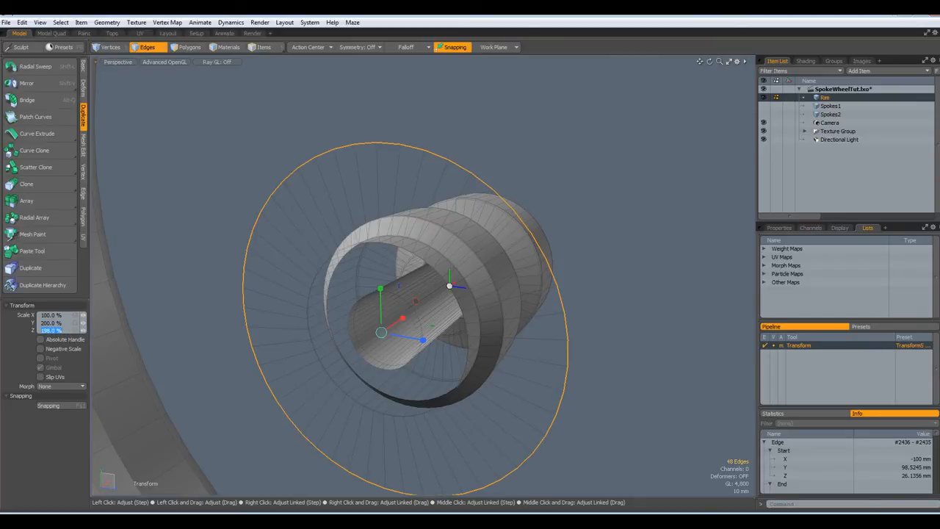
key("Return")
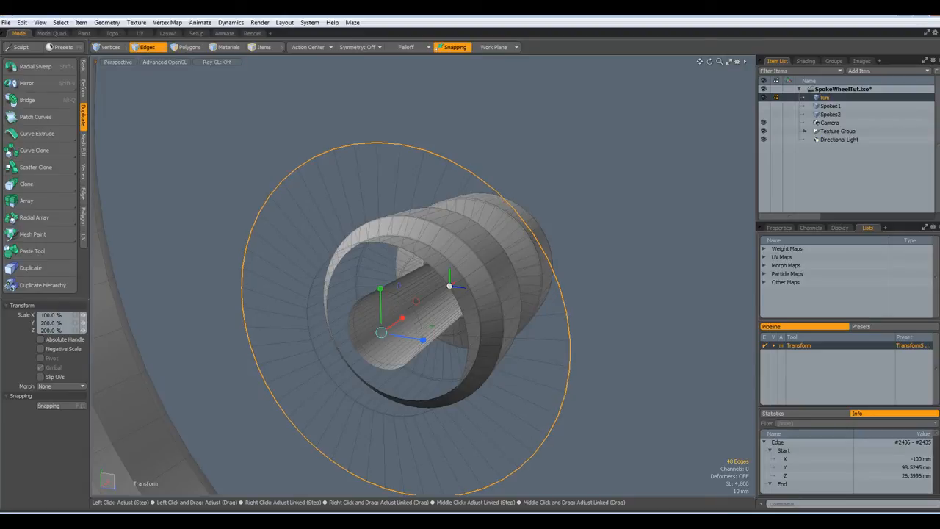
key("q")
- Scale the flange's outer edge loop by a further 167% in Y and Z, then clear the edge selection
left_click_drag(651, 318, 279, 314, "alt")
scroll(459, 286, "down", 5)
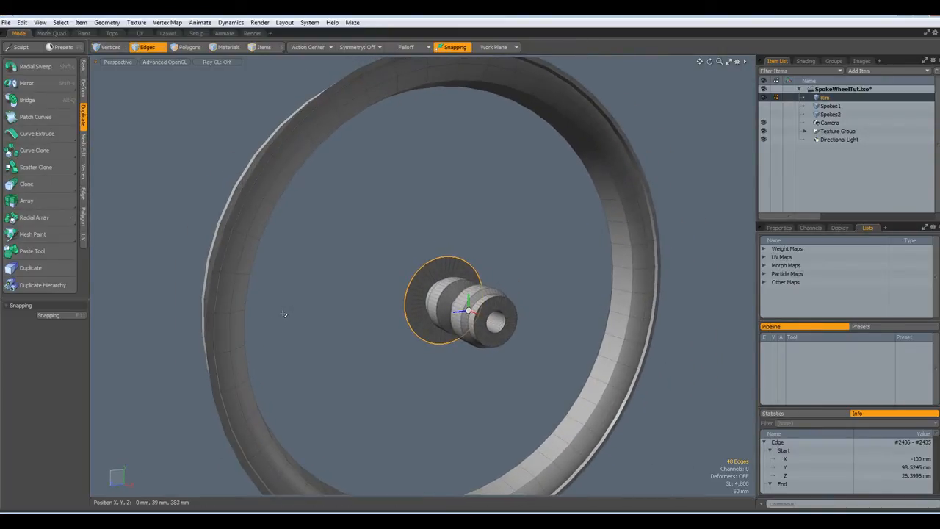
key("y")
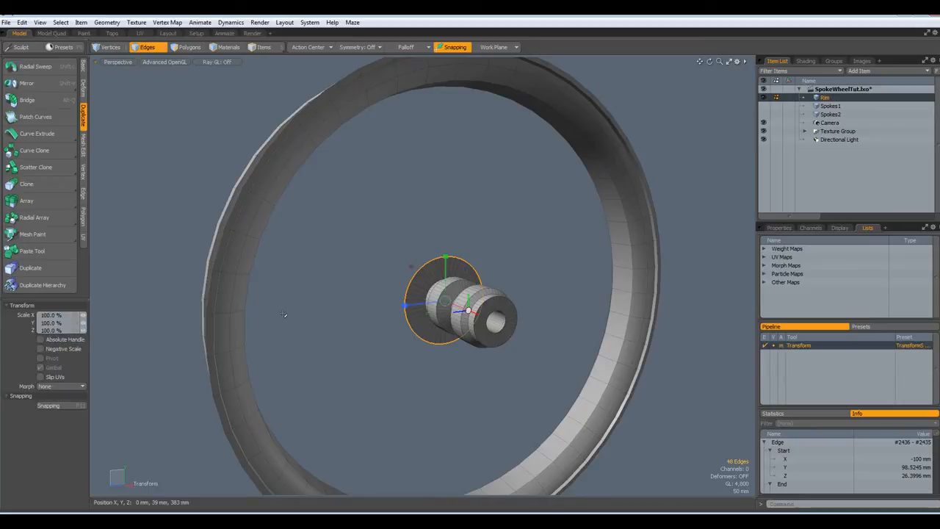
left_click_drag(411, 265, 460, 266)
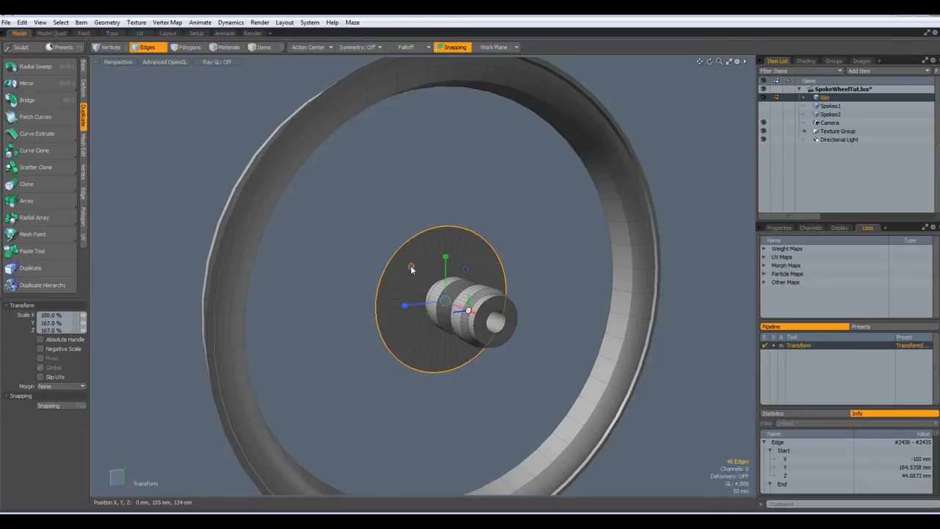
key("q")
left_click(397, 178)
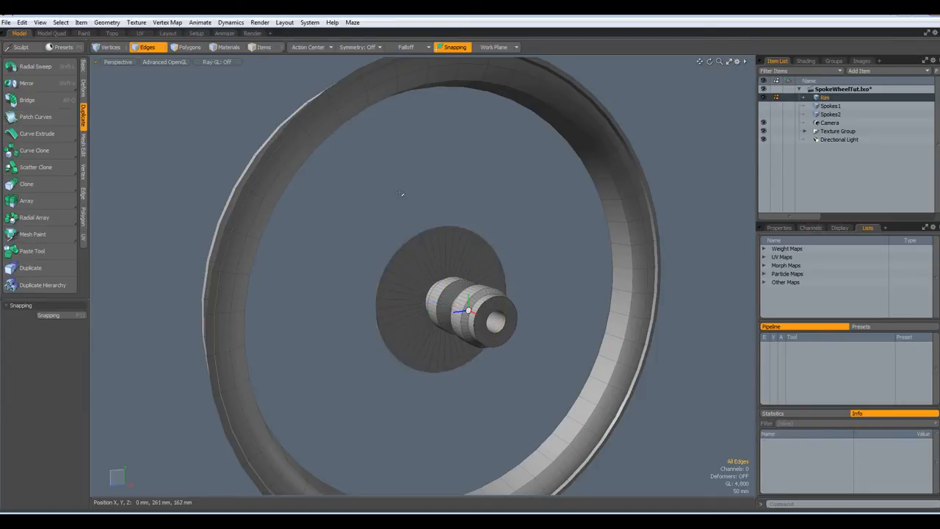
- Cut the flange polygons from the Rim, paste them into a new mesh item, and hide the Rim
key("3")
left_click(408, 271)
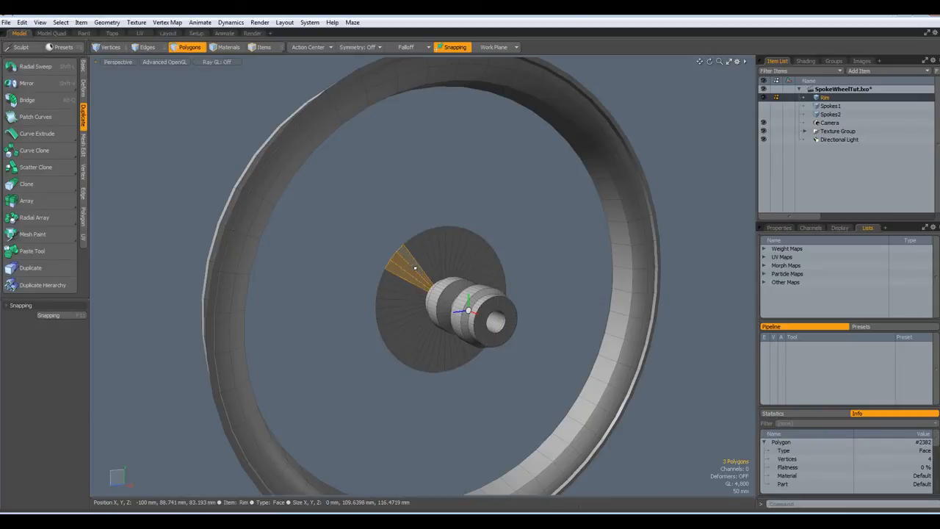
double_click(414, 268)
key("Delete")
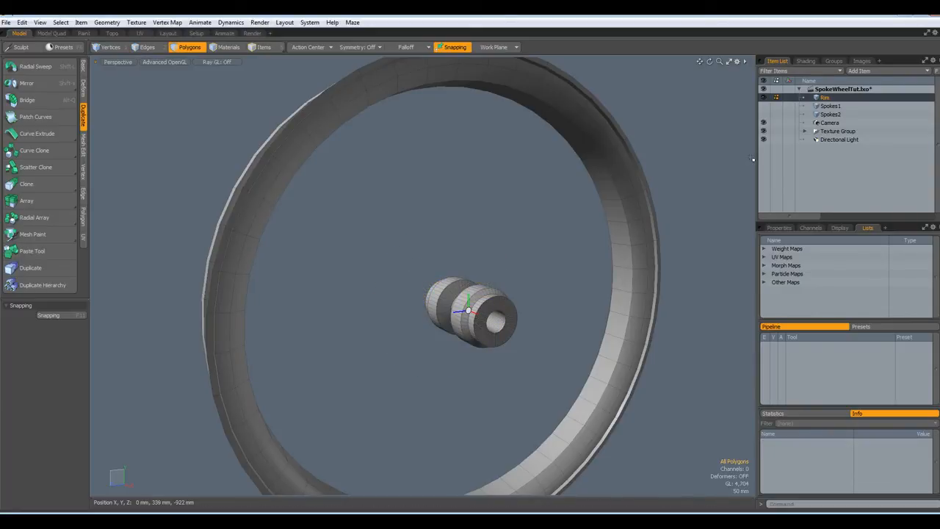
key("n")
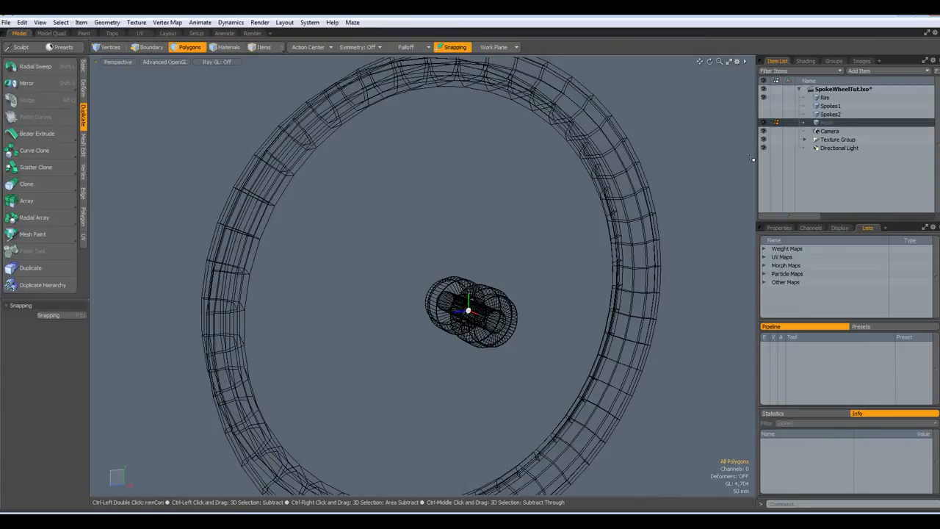
key("ctrl+v")
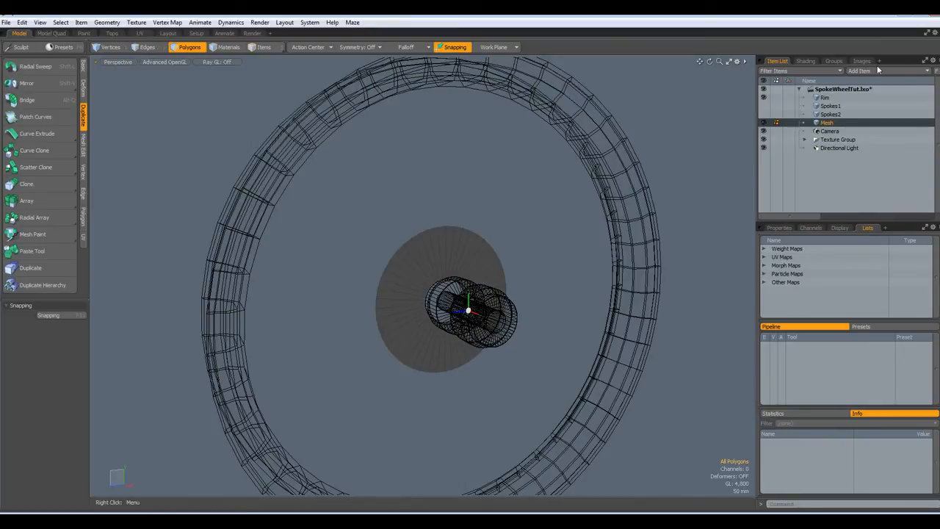
left_click(762, 97)
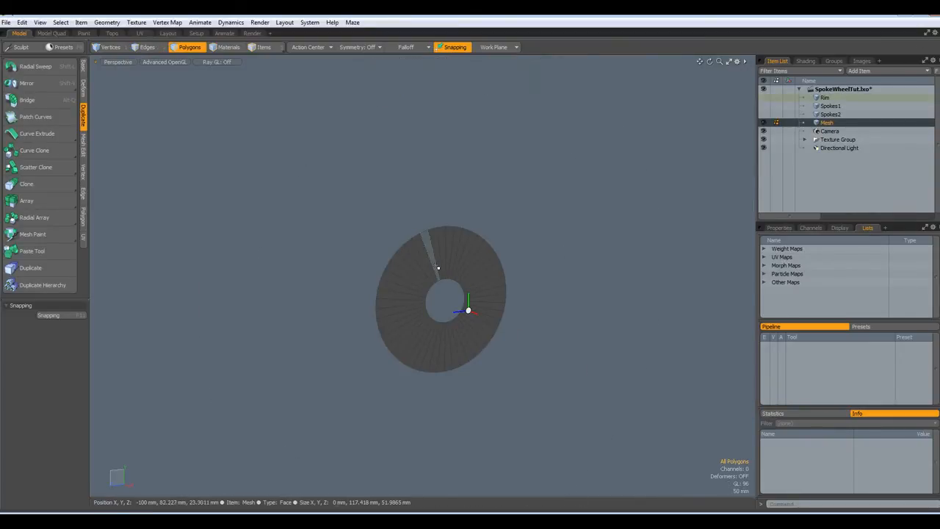
- Loop Slice the disc's radial edges with two symmetric cuts at 2.5% near its inner and outer borders
scroll(436, 266, "up", 4)
left_click_drag(414, 285, 384, 263, "alt")
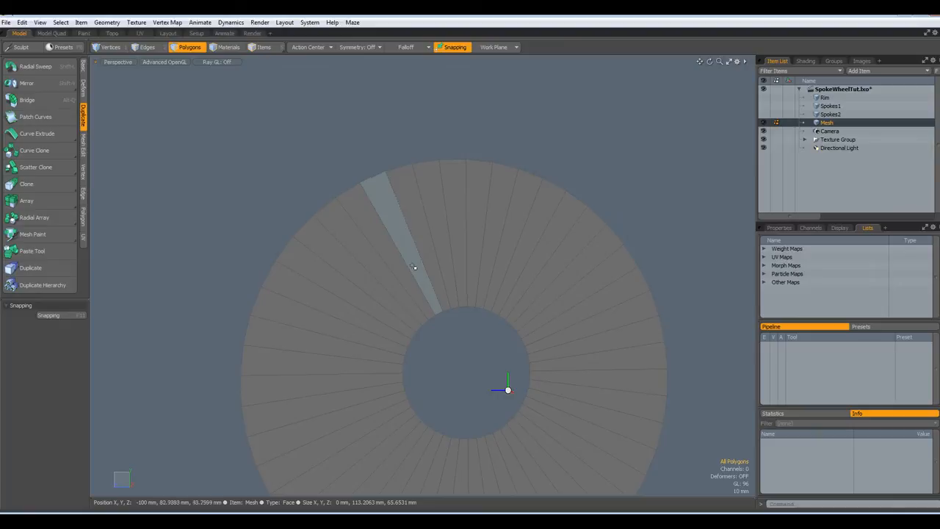
key("2")
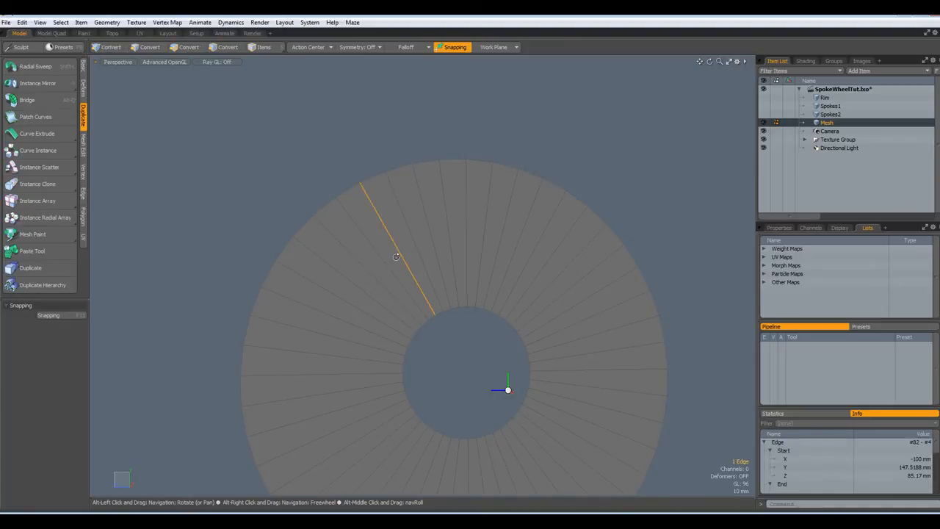
key("alt+c")
left_click_drag(413, 255, 404, 255)
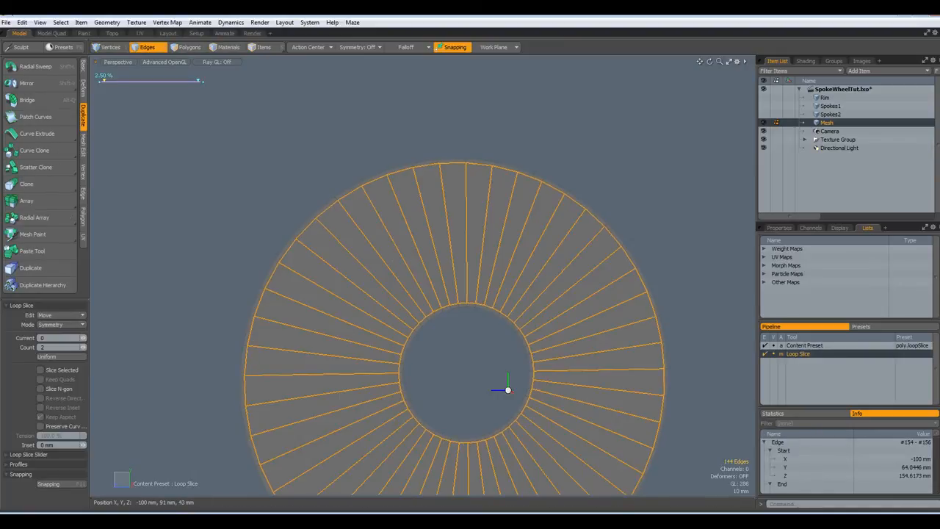
key("space")
- Add three uniform loop slices across the disc's wide middle band
left_click(395, 248)
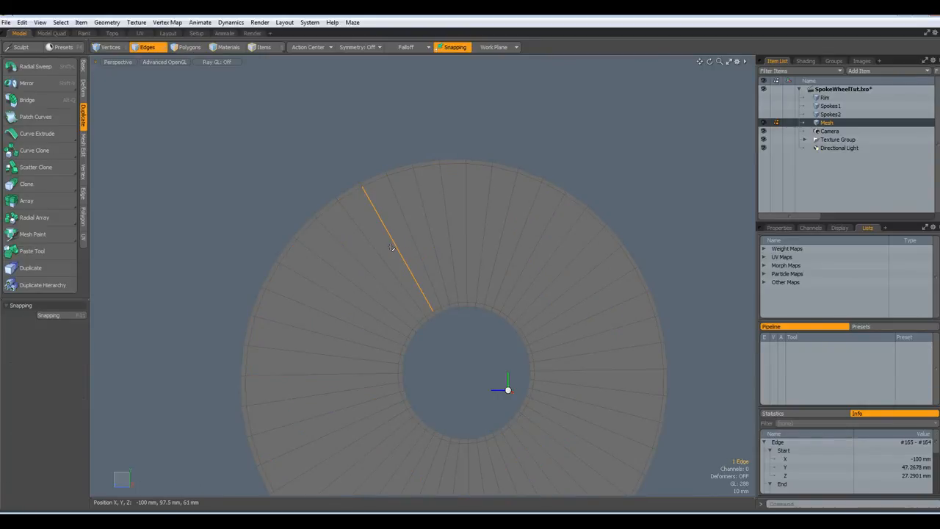
key("alt+c")
left_click(390, 247)
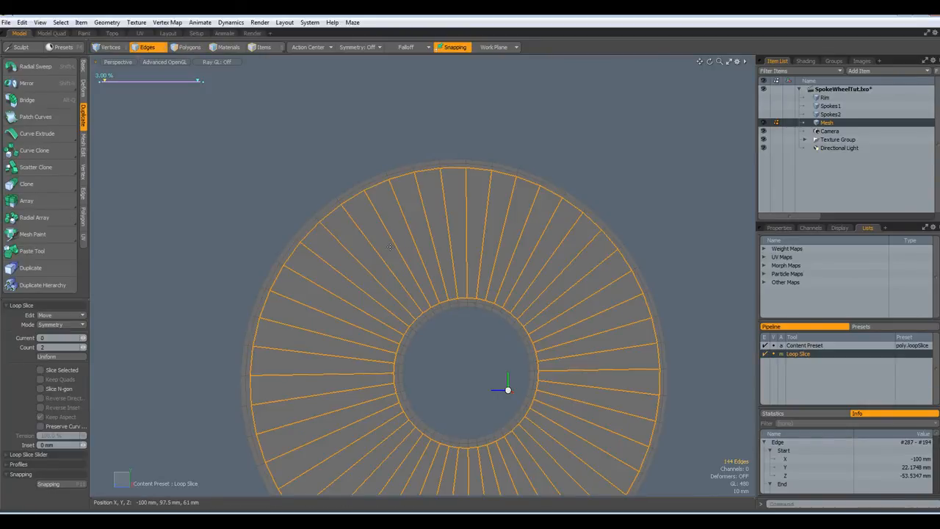
left_click(85, 350)
left_click(85, 350)
left_click(83, 351)
left_click(63, 325)
left_click(59, 312)
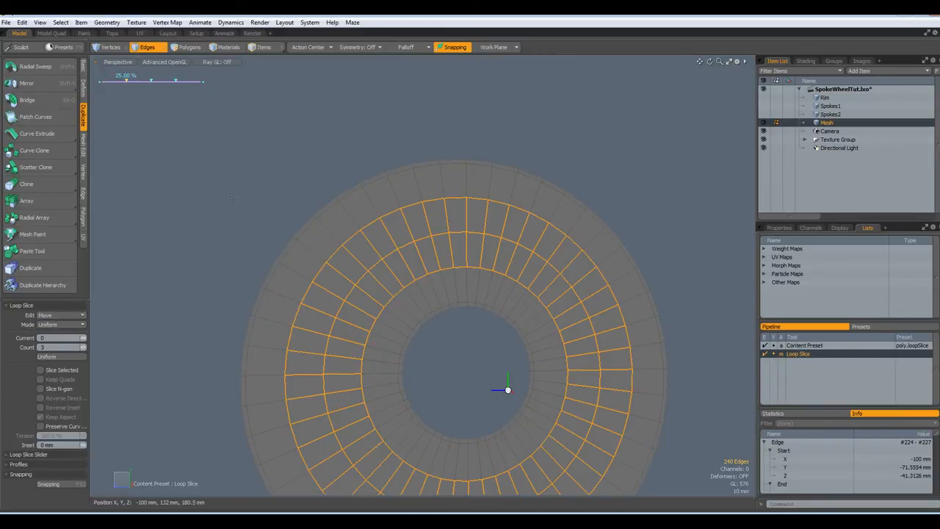
key("space")
- Scale the outermost of the three middle edge loops on the disc to 107% in Y and Z
left_click(384, 171)
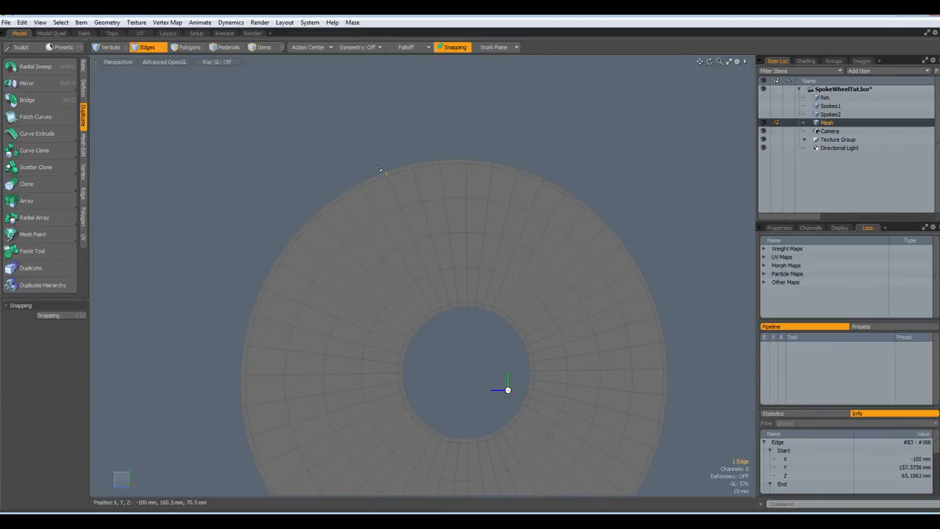
left_click_drag(522, 231, 478, 282, "alt")
double_click(478, 196)
key("r")
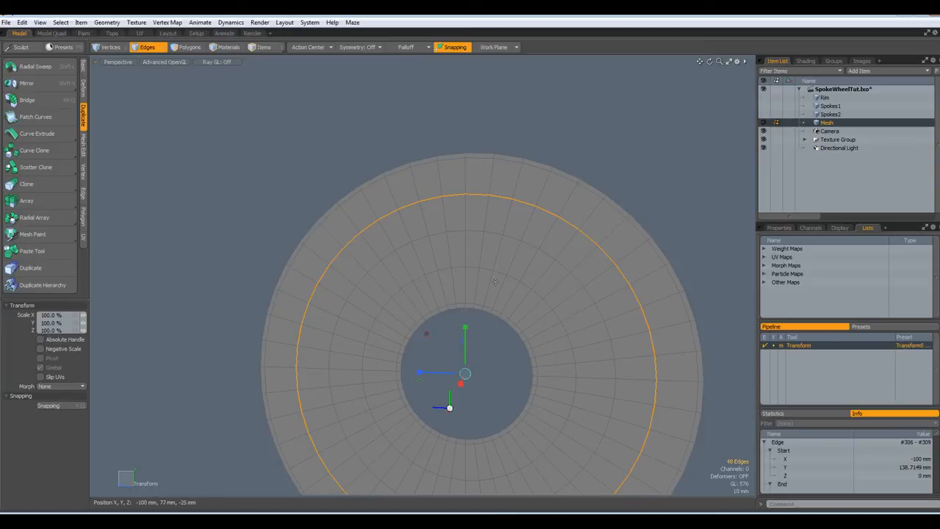
left_click_drag(424, 335, 443, 335)
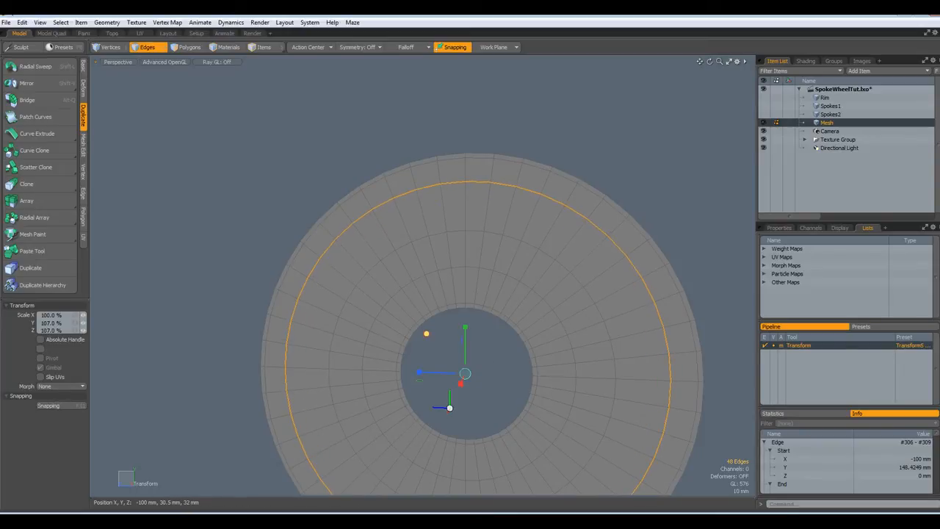
key("space")
- Select the other two middle edge loops on the disc and scale them together to 117% in Y and Z
double_click(476, 232)
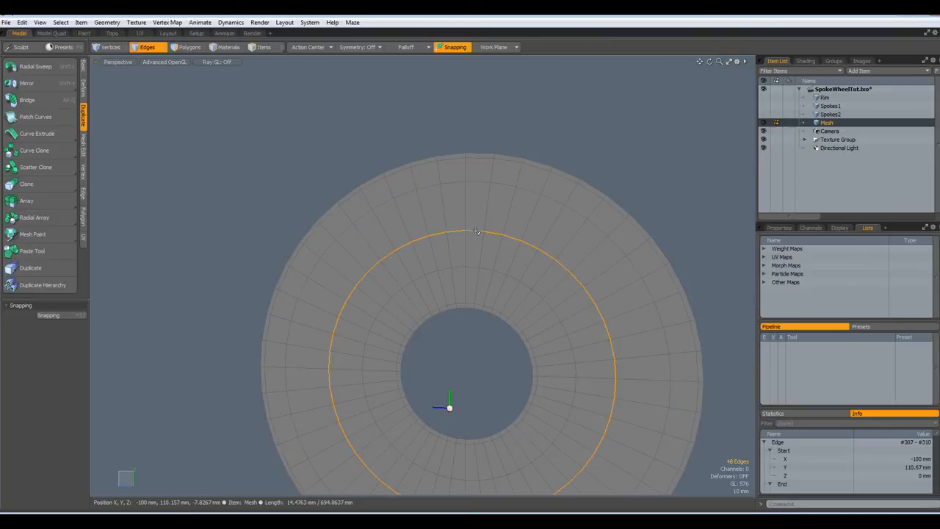
double_click(473, 266, "shift")
key("2")
key("y")
left_click_drag(426, 333, 436, 333)
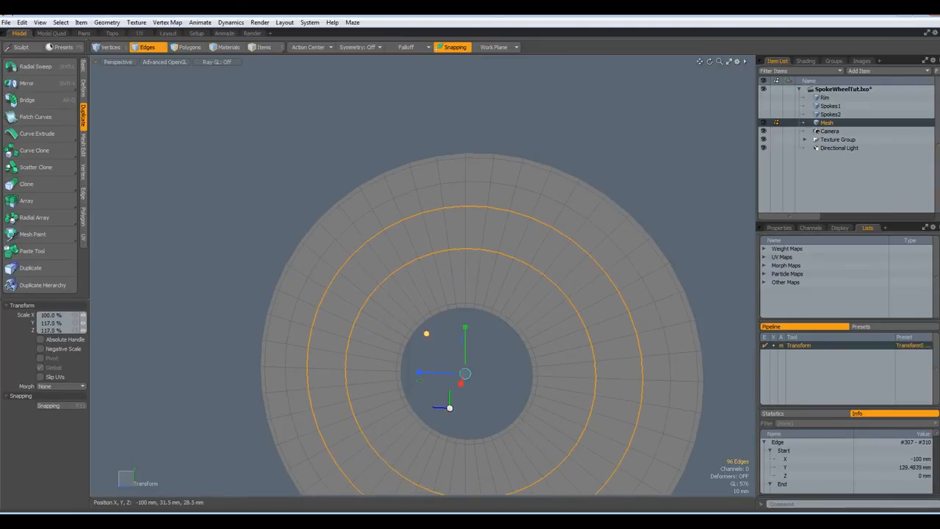
key("space")
- Scale the innermost of the three middle edge loops to 111% in Y and Z and clear the selection
double_click(490, 251)
key("r")
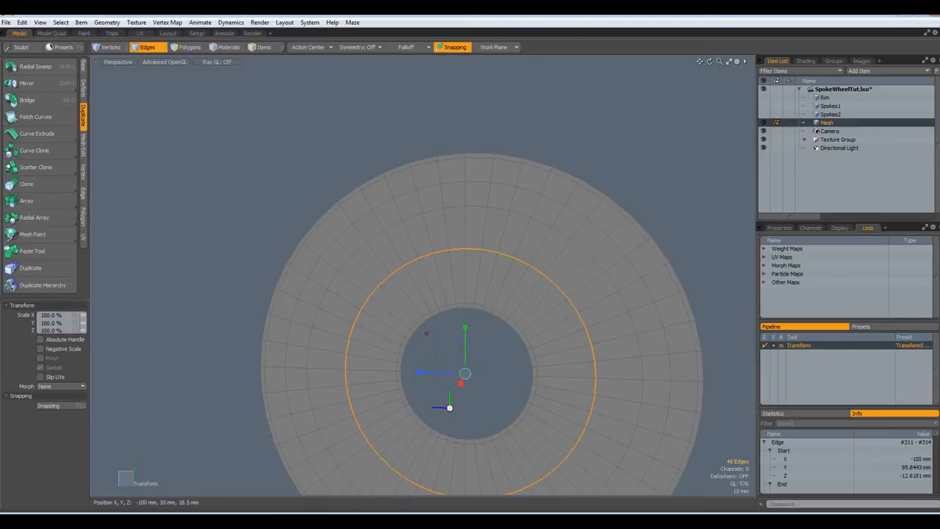
left_click_drag(427, 334, 441, 335)
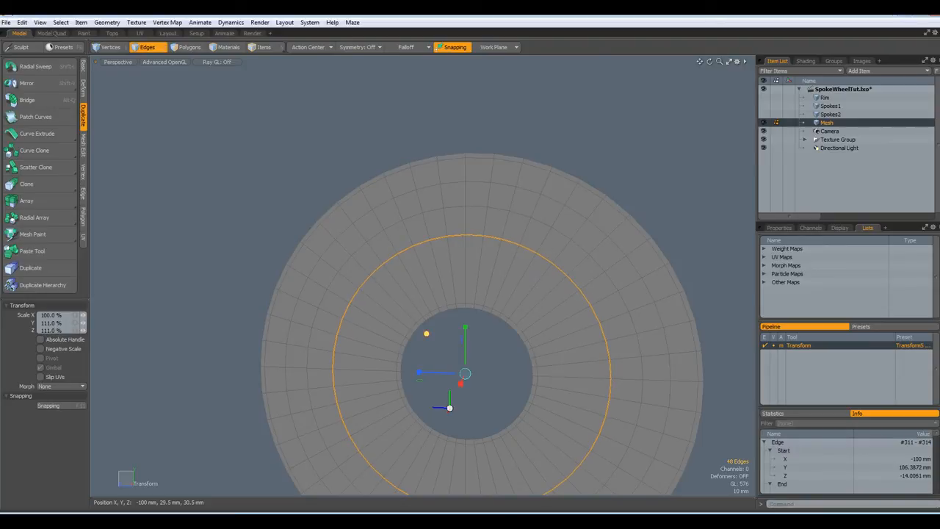
key("space")
left_click(609, 122)
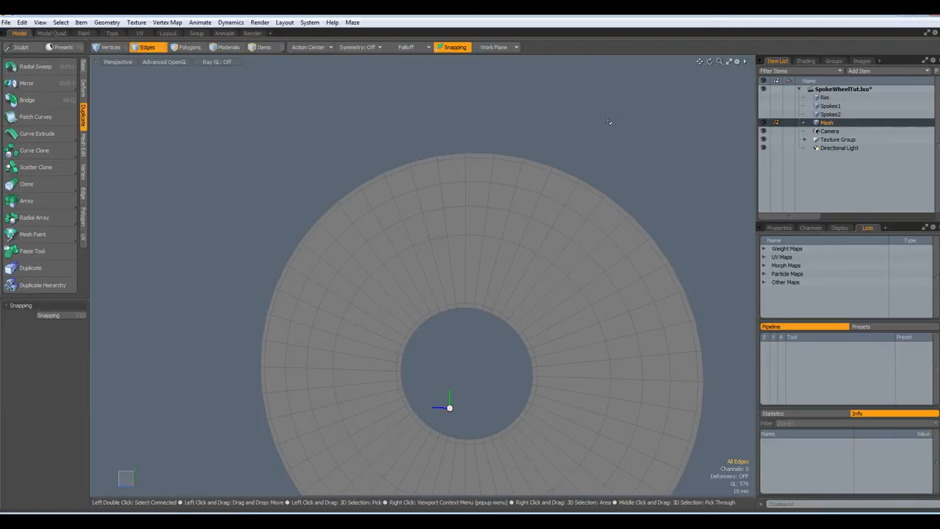
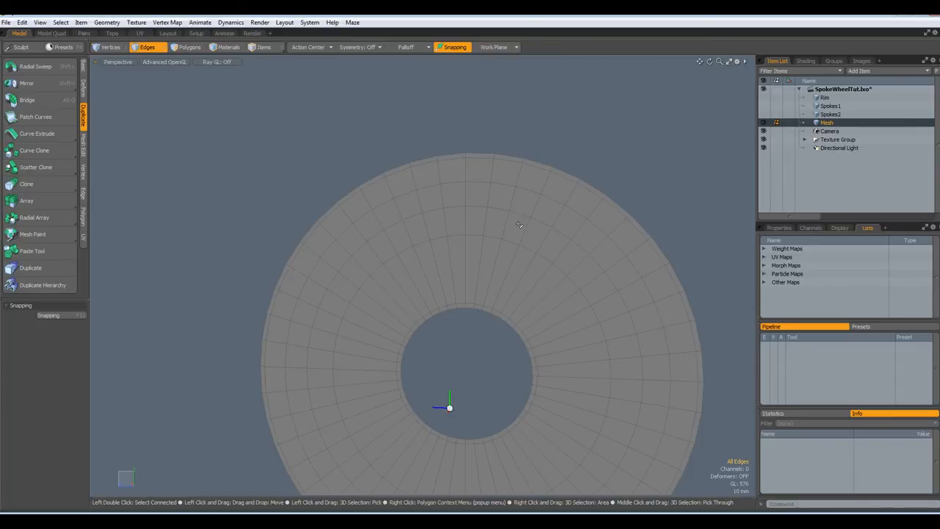
- Select a wedge of polygons eight columns wide on the disc, from inner to outer edge, and delete all the other polygons
key("3")
left_click_drag(525, 205, 503, 263)
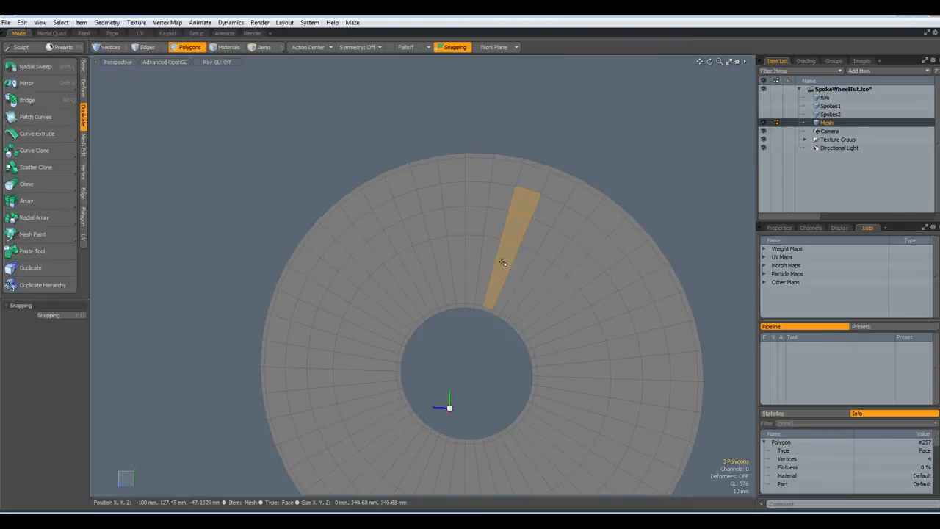
left_click_drag(541, 190, 556, 149)
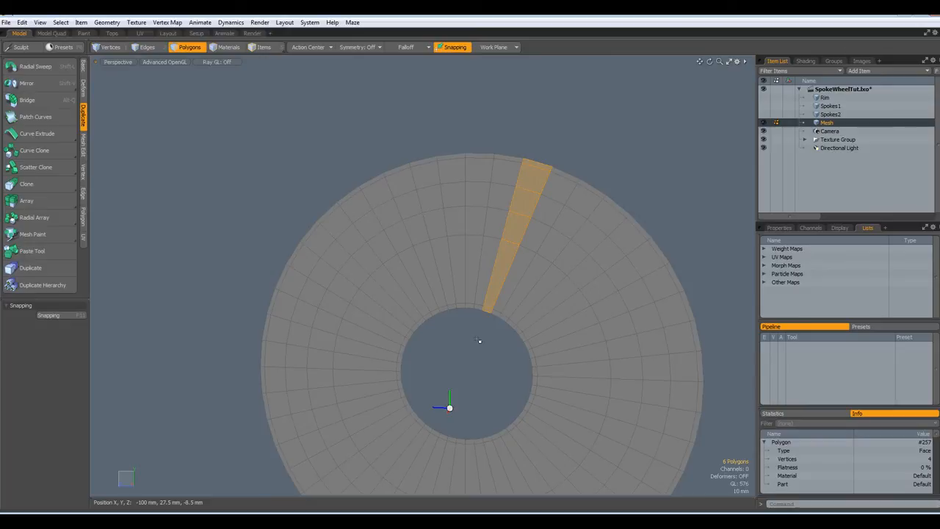
key("shift+Up")
key("shift+Up")
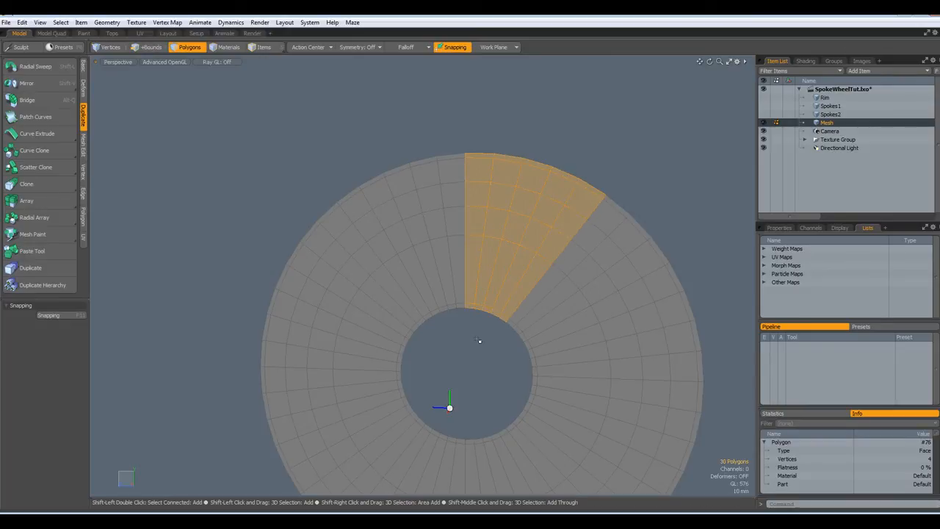
key("shift+Up")
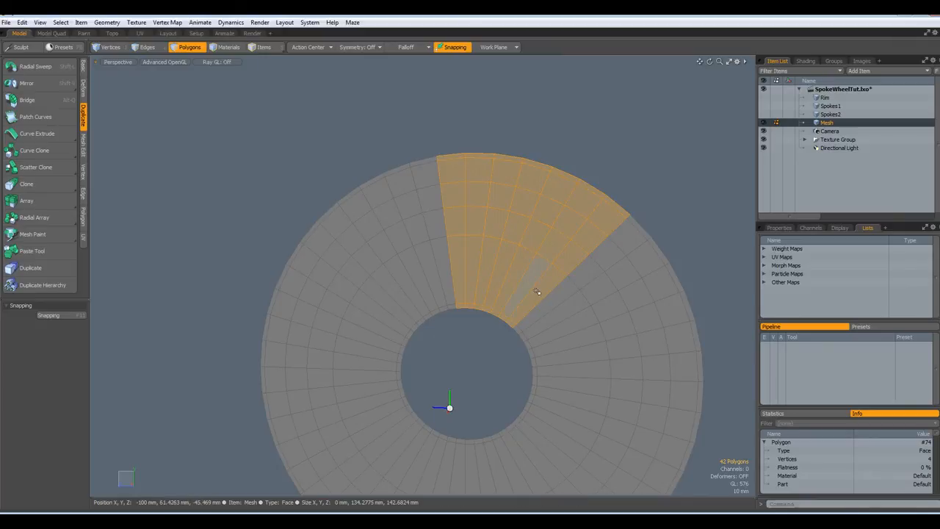
left_click_drag(512, 335, 524, 323, "shift")
left_click_drag(575, 284, 659, 211, "shift")
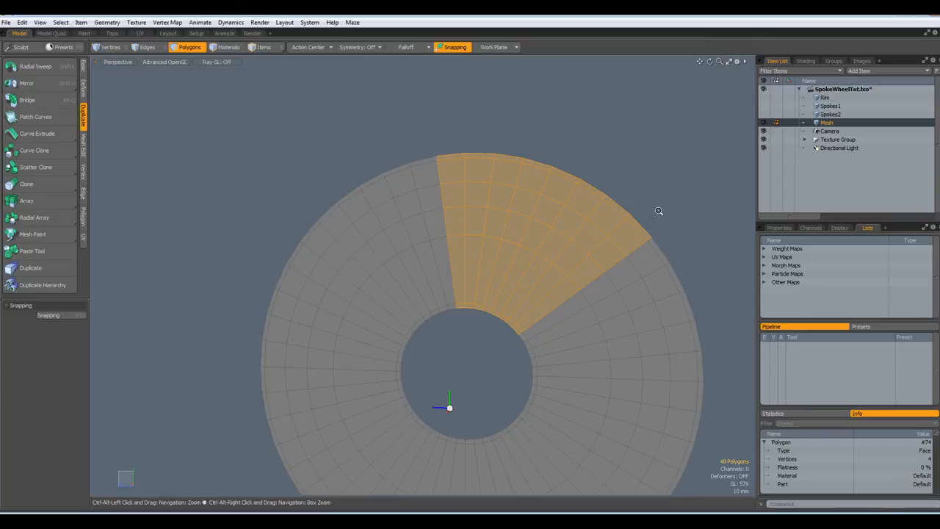
key("bracketleft")
key("Delete")
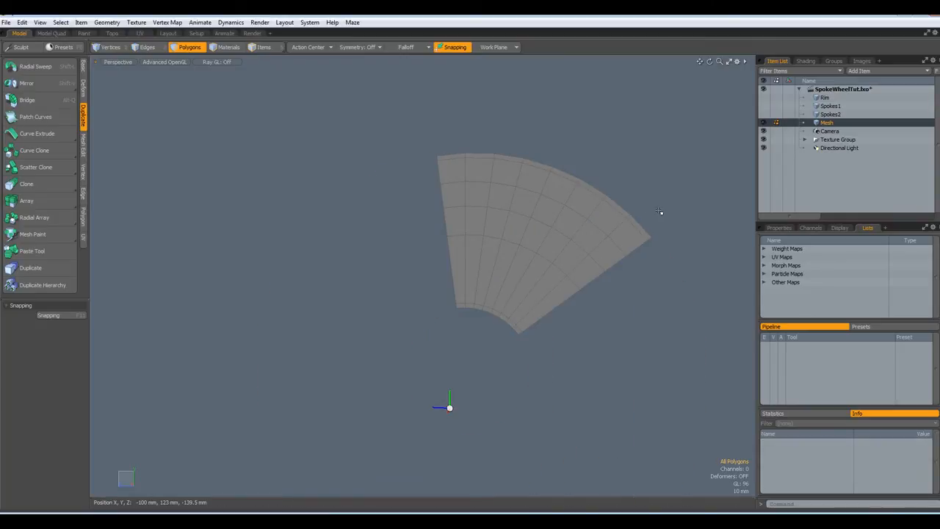
- Align the work plane to the whole wedge, and delete a two-by-two block of polygons at its middle
scroll(527, 220, "up", 2)
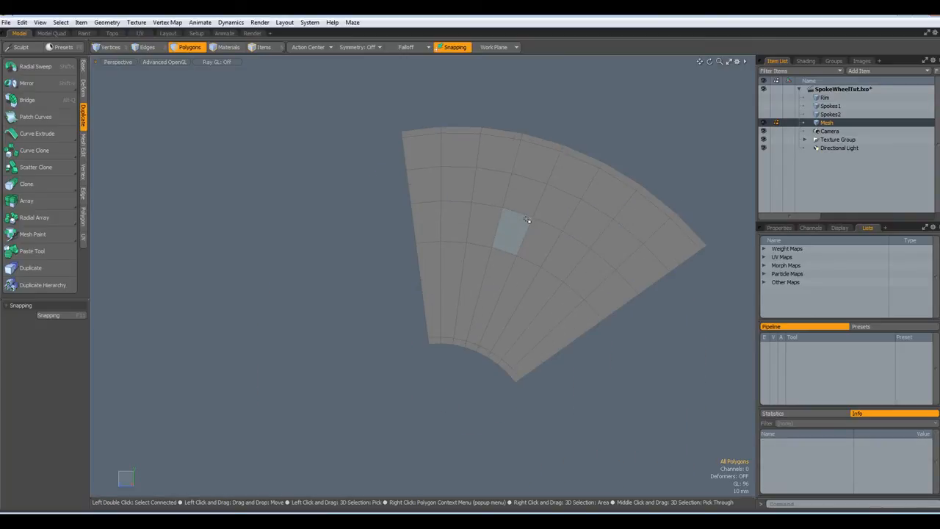
left_click_drag(545, 231, 396, 263, "alt+shift")
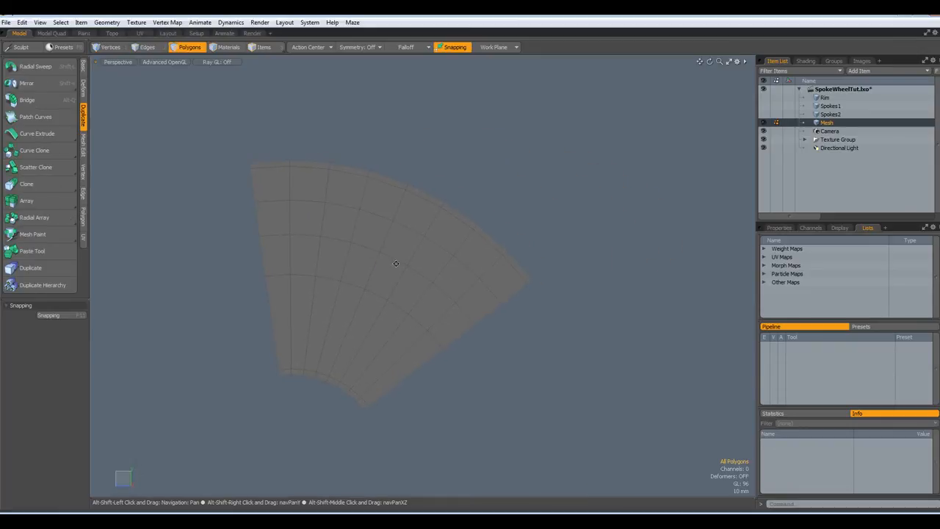
double_click(381, 223)
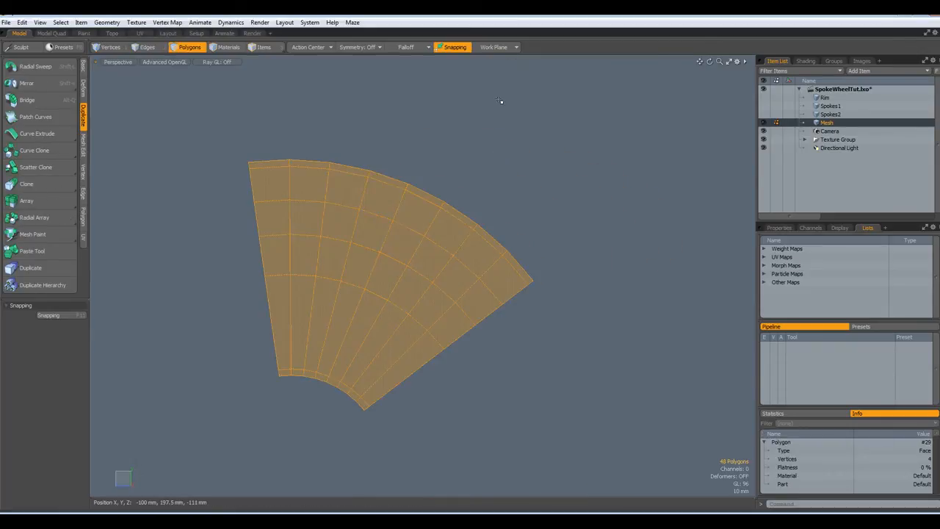
left_click(494, 47)
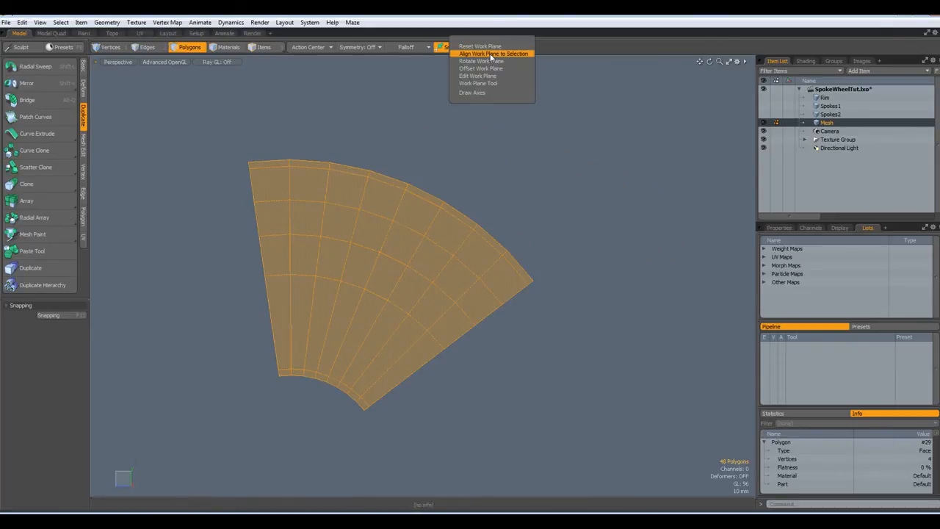
left_click(492, 55)
mouse_move(378, 275)
left_mouse_down()
mouse_move(371, 266)
mouse_move(397, 243)
left_mouse_up()
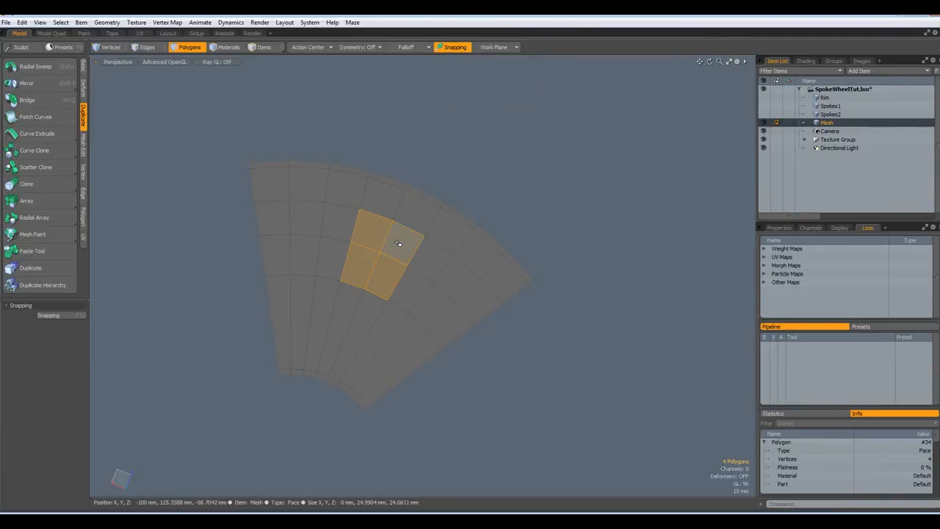
key("Delete")
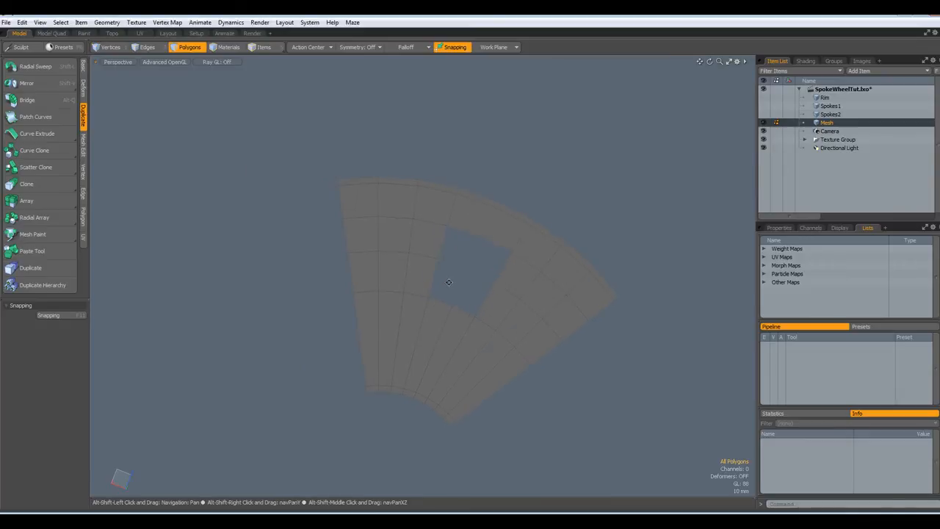
- Create a flat eight-sided cylinder along the Y axis, centred in the wedge's opening, with a 15 mm radius in X and Z
left_click(83, 67)
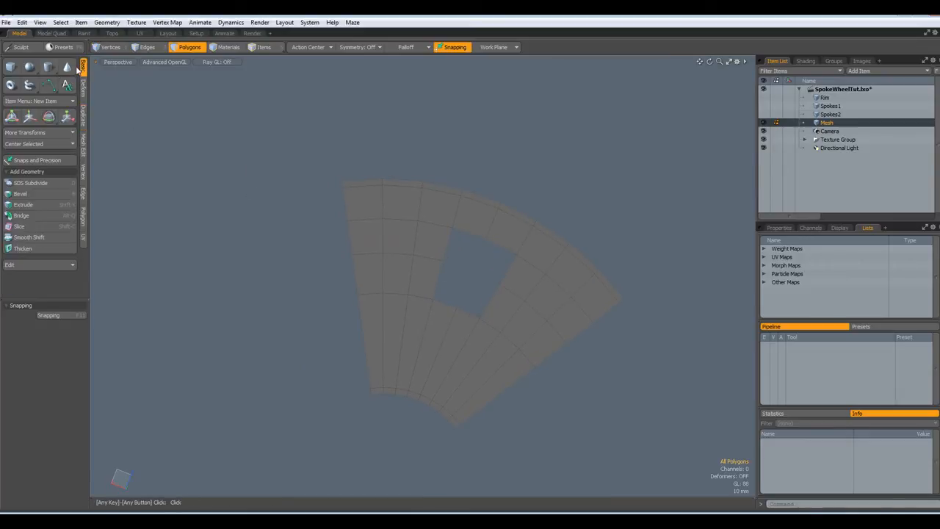
left_click(48, 67)
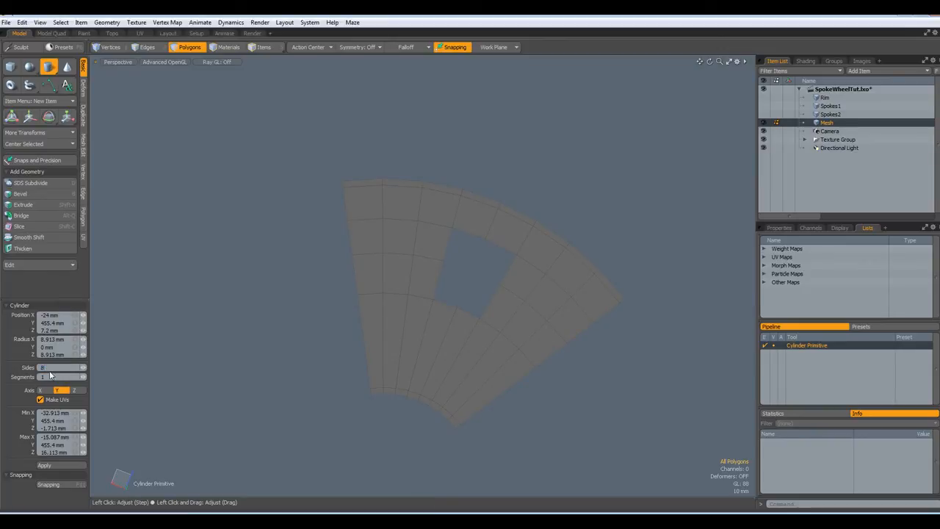
scroll(483, 283, "up", 5)
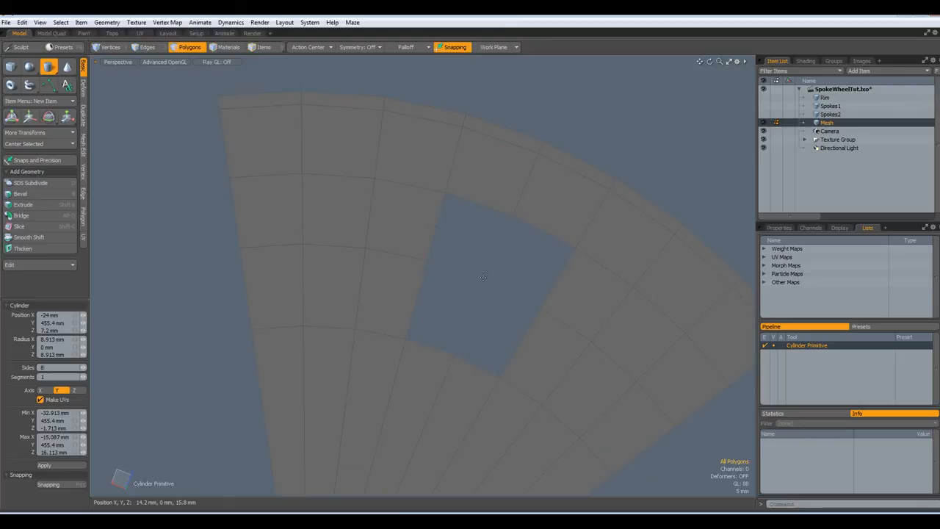
left_click_drag(482, 277, 521, 366)
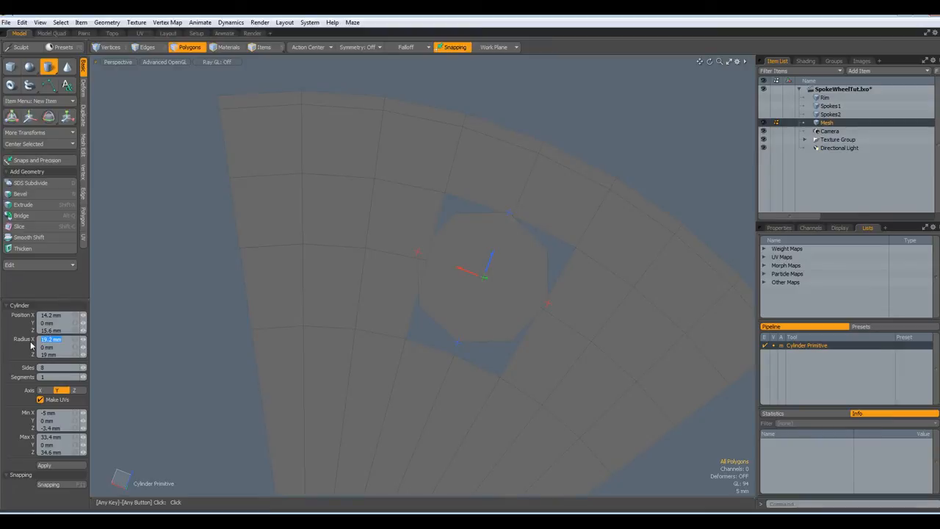
type("15")
key("Tab")
key("Tab")
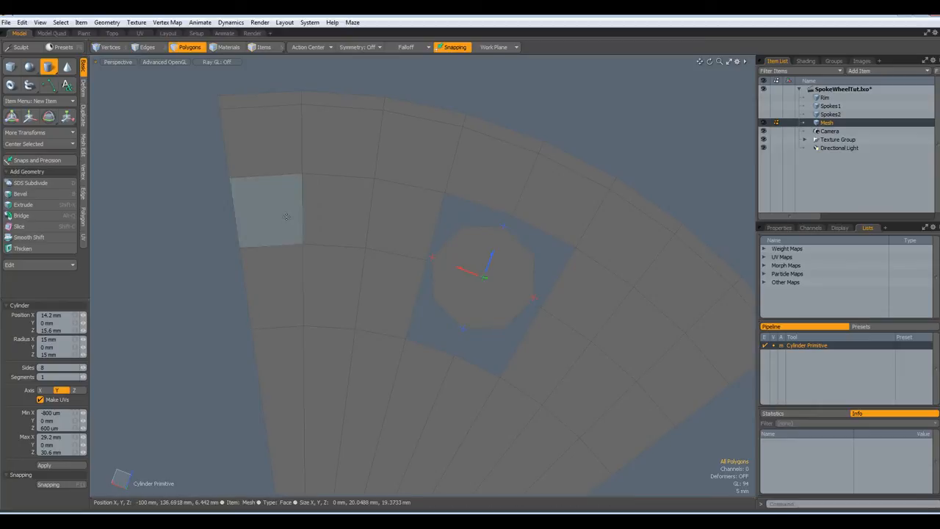
key("space")
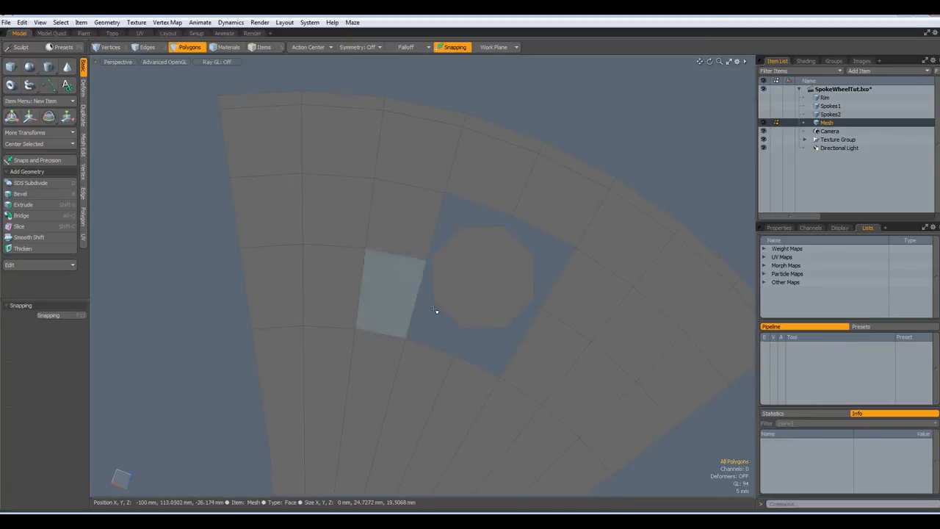
- Bevel the octagon polygon with a 1.28 mm inset and delete its inner polygon, leaving a thin ring
left_click(473, 291)
key("b")
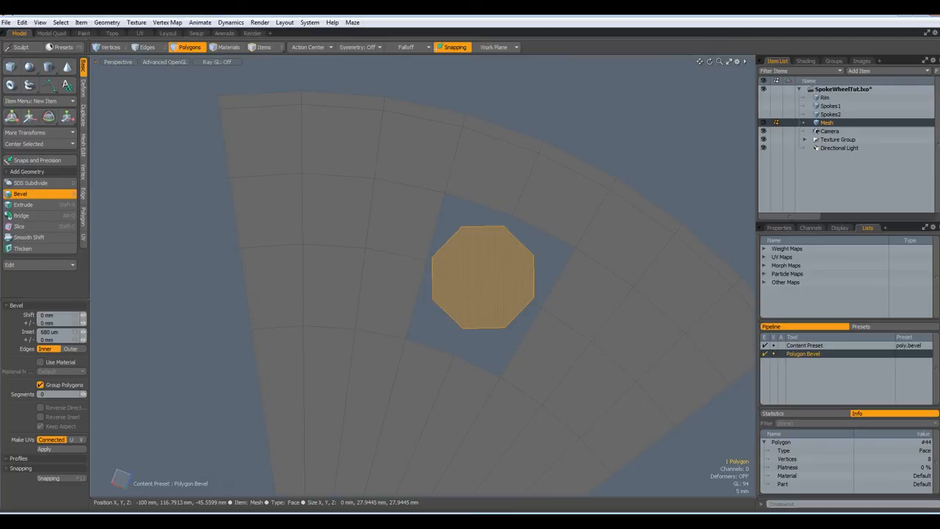
left_click_drag(534, 279, 530, 277)
key("Delete")
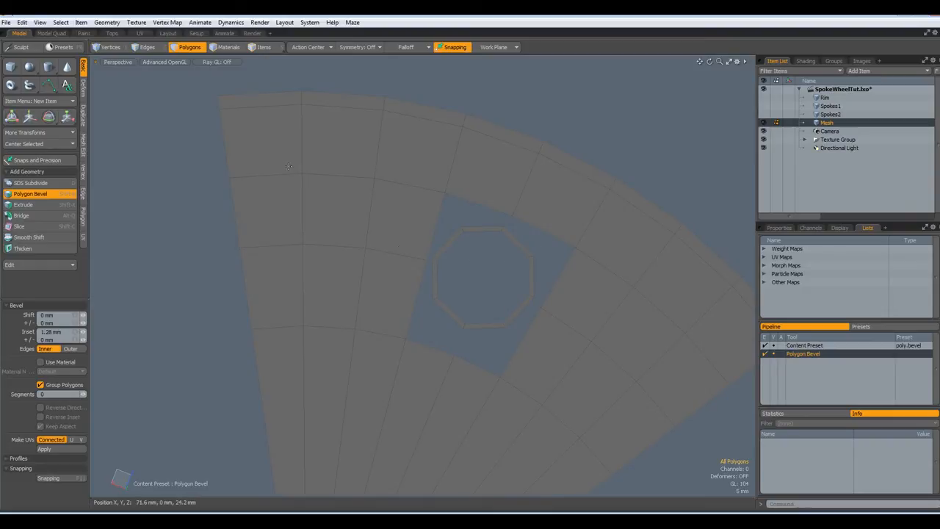
- Use the Topology Pen to join the vertices around the wedge's opening to the octagonal ring's outer vertices, closing the gap
left_click(112, 34)
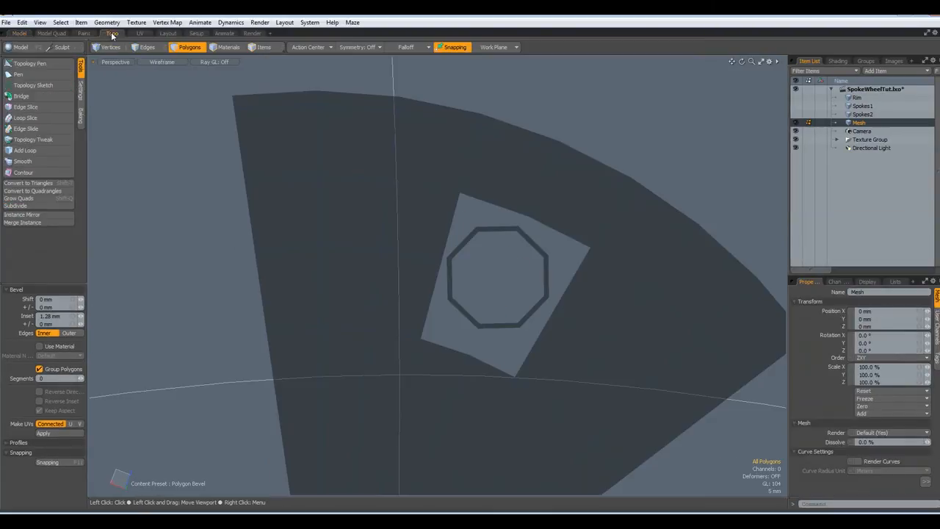
left_click(29, 64)
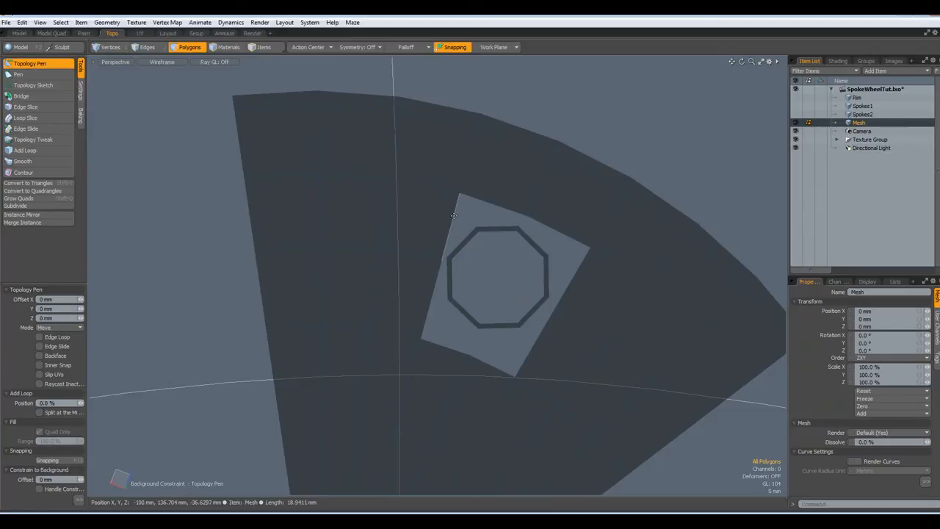
left_click_drag(460, 195, 517, 225)
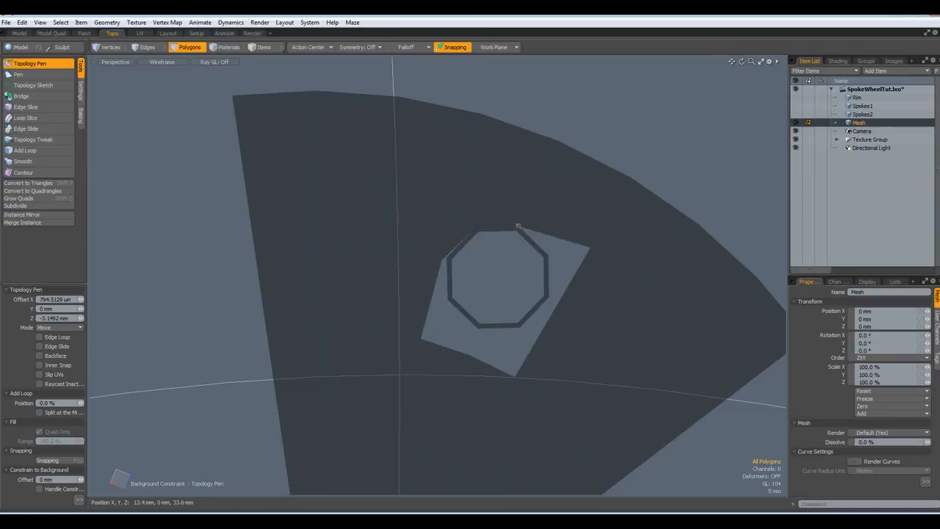
left_click_drag(589, 249, 547, 299)
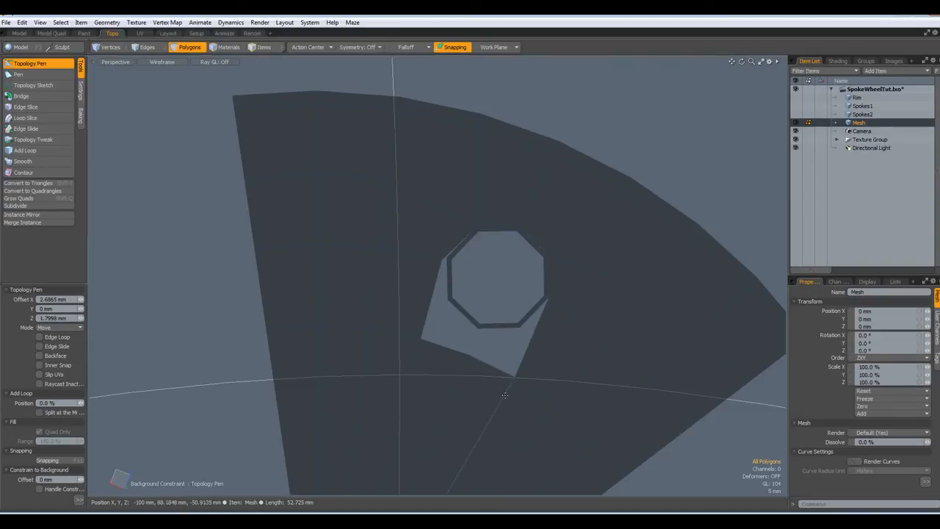
left_click_drag(514, 377, 453, 298)
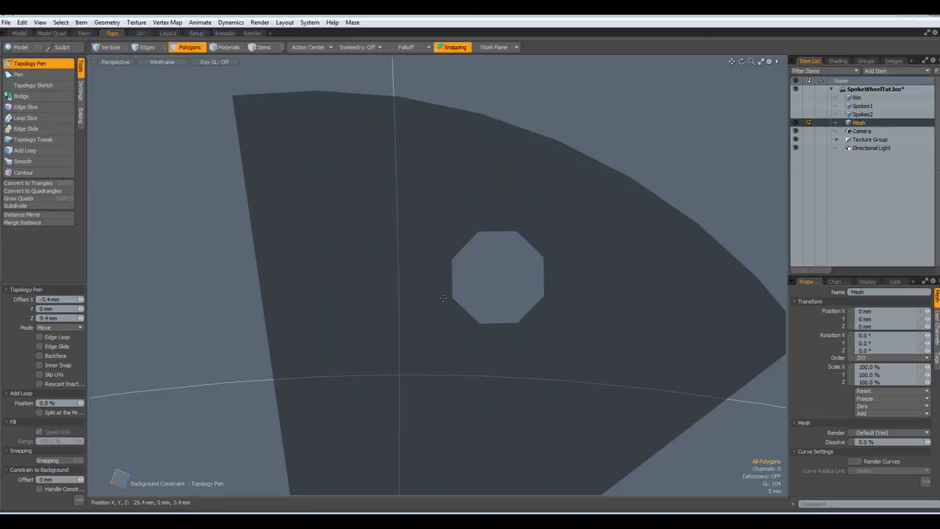
key("q")
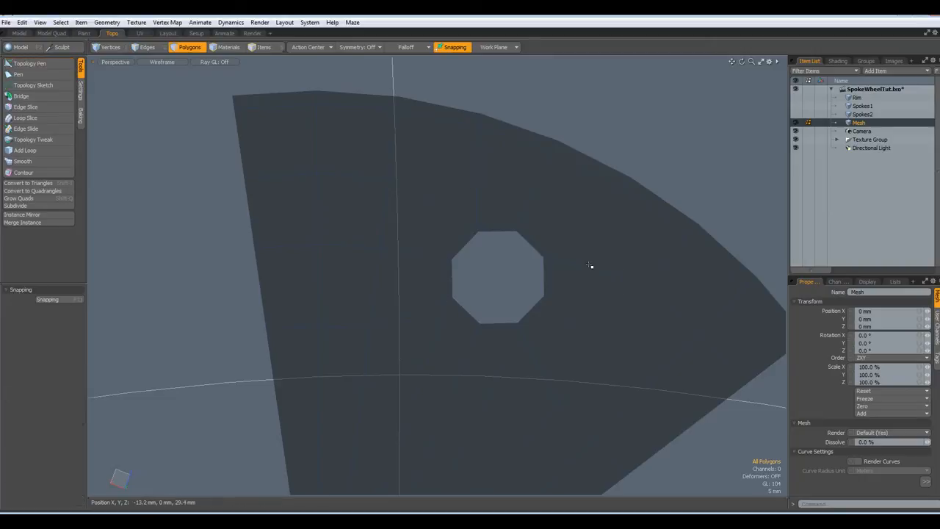
left_click(19, 33)
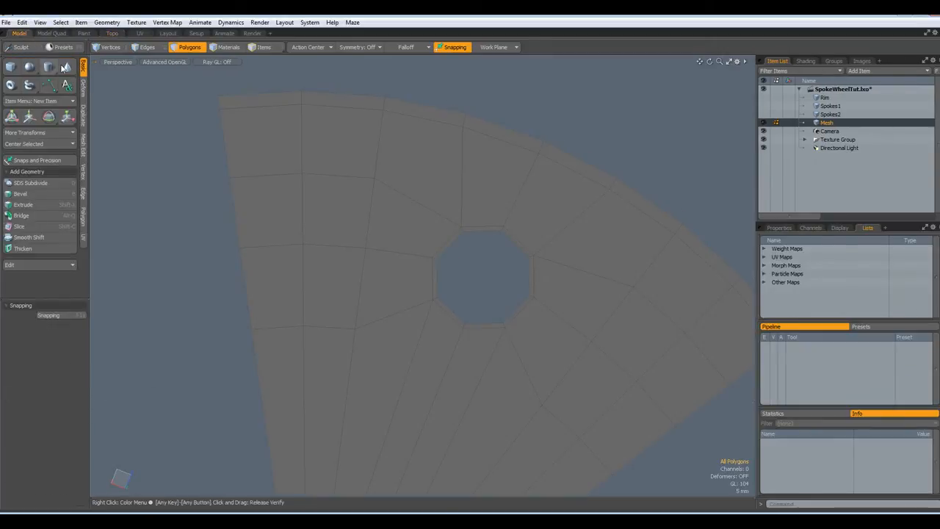
- Apply a Radial Array to the wedge with a count of 6 around the X axis, end angle 360° and offset 0 mm
scroll(474, 275, "down", 5)
left_click_drag(490, 363, 467, 371, "alt")
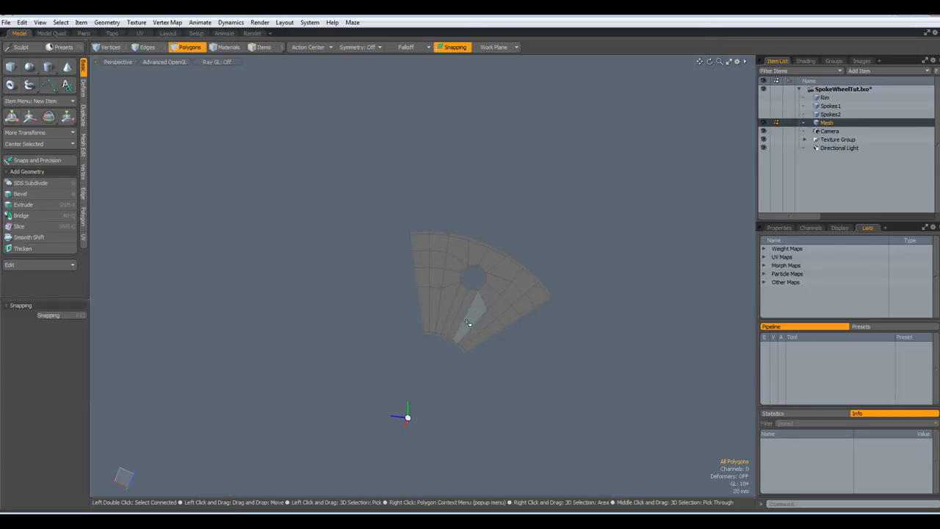
key("KP_3")
key("KP_2")
key("KP_1")
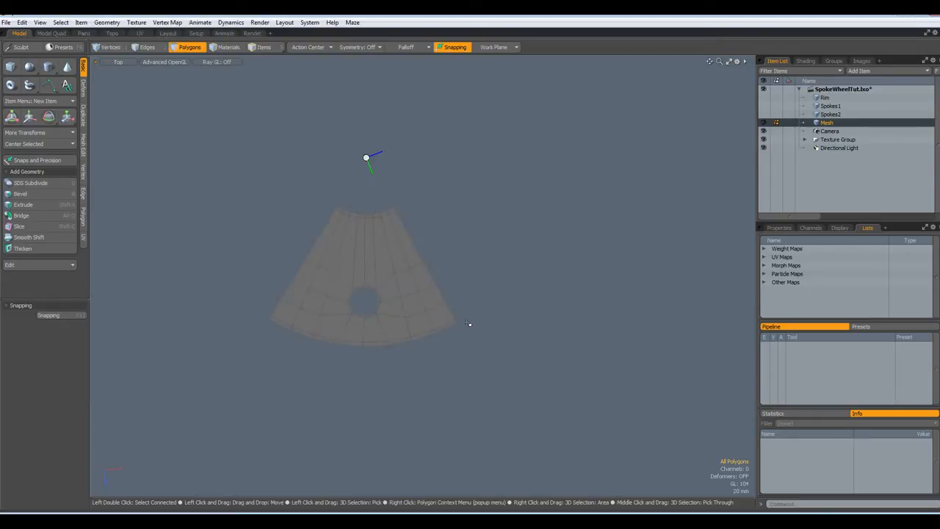
left_click_drag(442, 271, 470, 345, "alt")
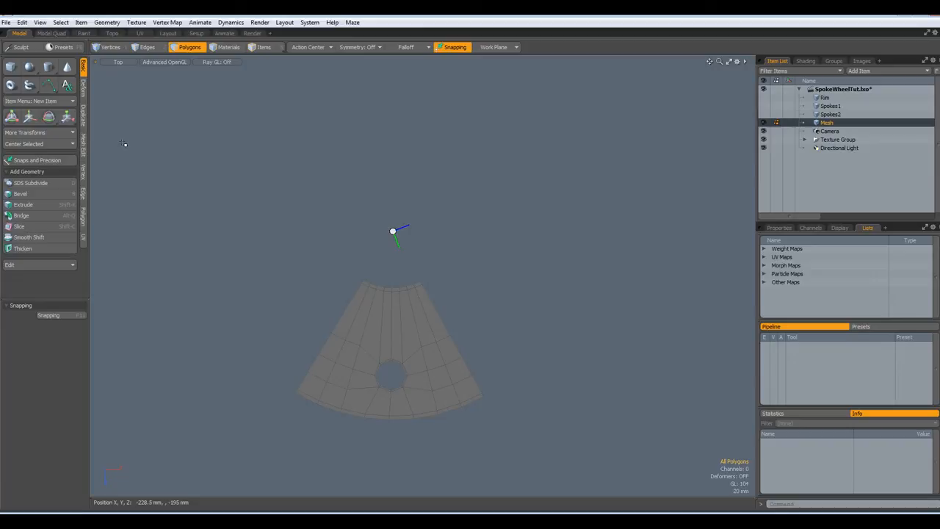
left_click(83, 115)
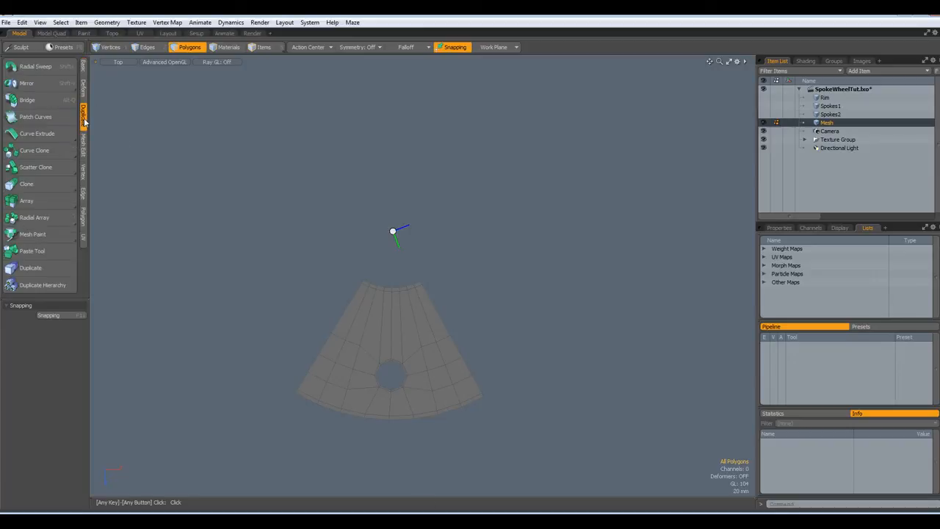
left_click(34, 218)
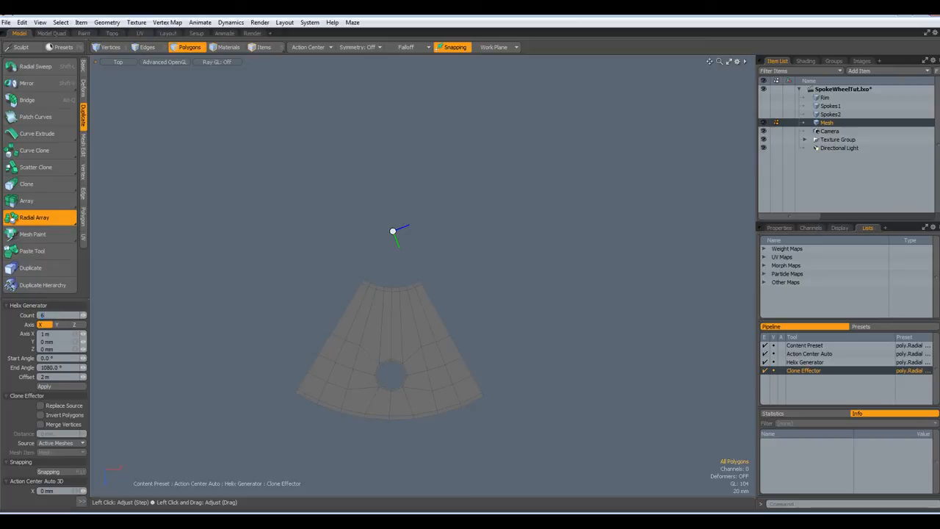
left_click(68, 368)
type("36")
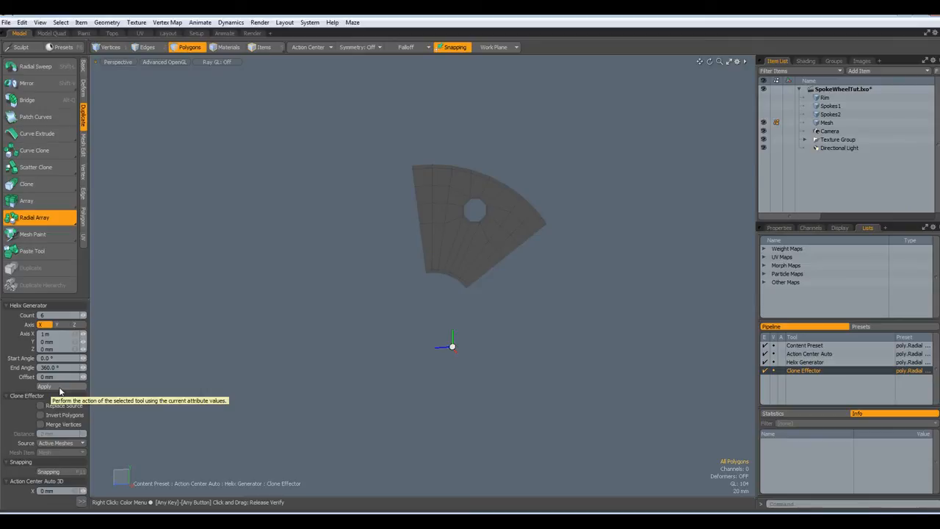
left_click(60, 389)
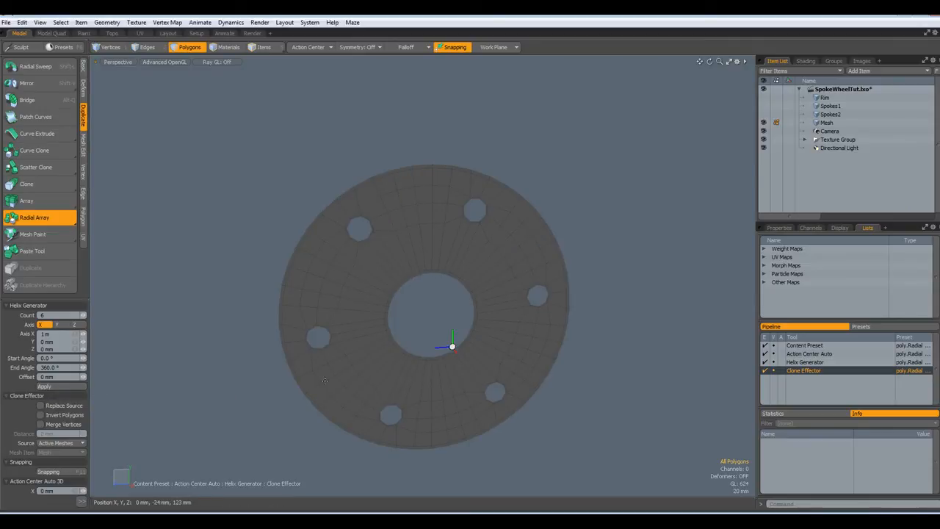
- Merge the arrayed disc's coincident vertices using the Automatic range
left_click_drag(441, 357, 415, 282, "alt")
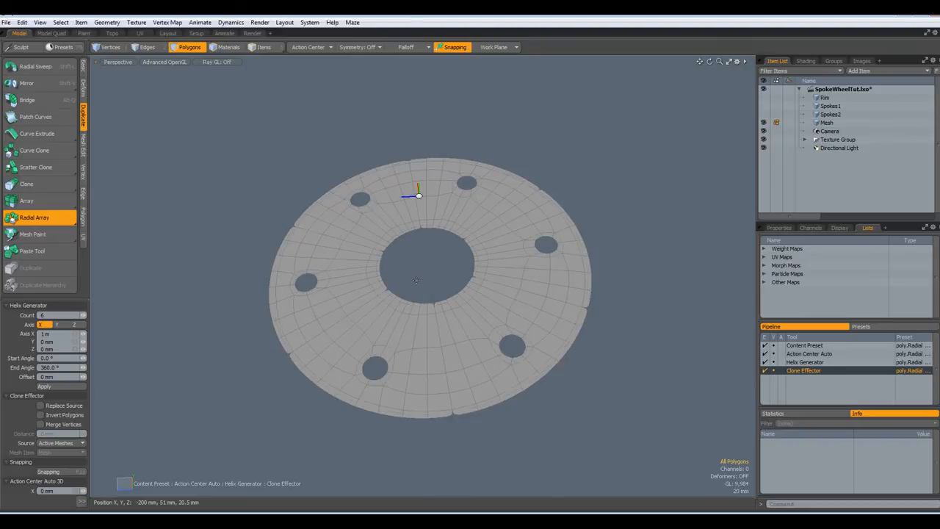
left_click_drag(425, 325, 425, 342, "alt")
left_click_drag(421, 396, 431, 373, "alt")
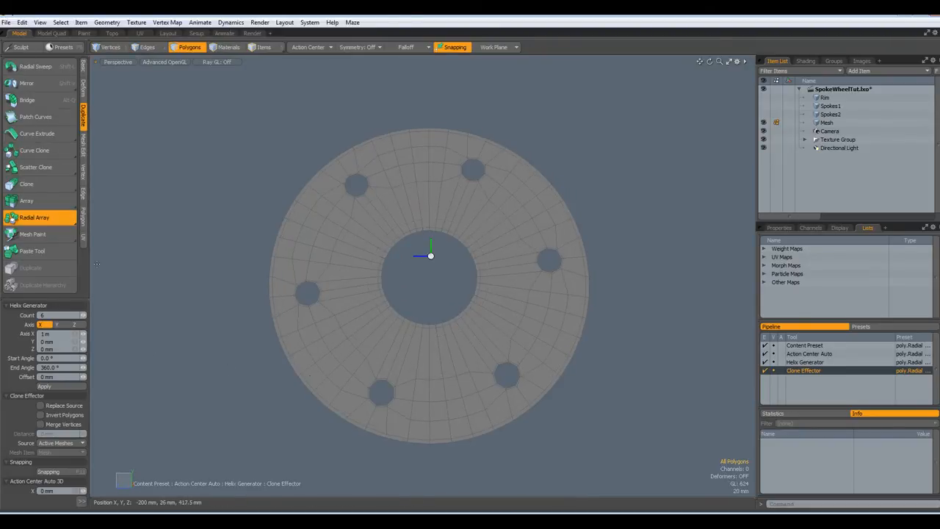
left_click(83, 173)
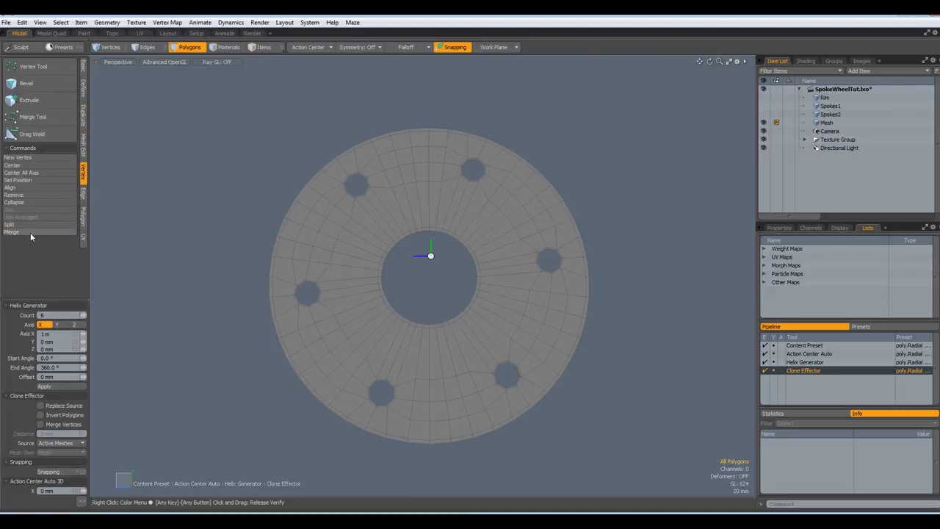
left_click(30, 232)
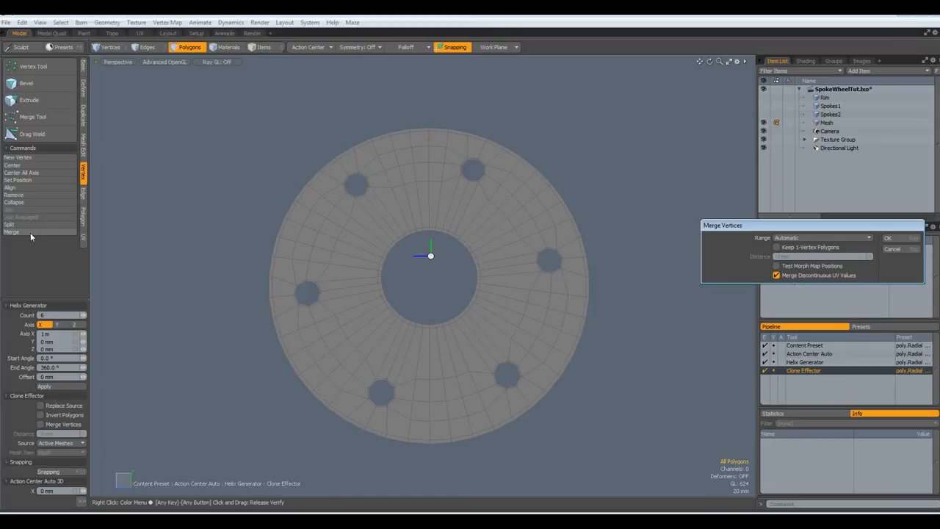
key("Return")
key("Return")
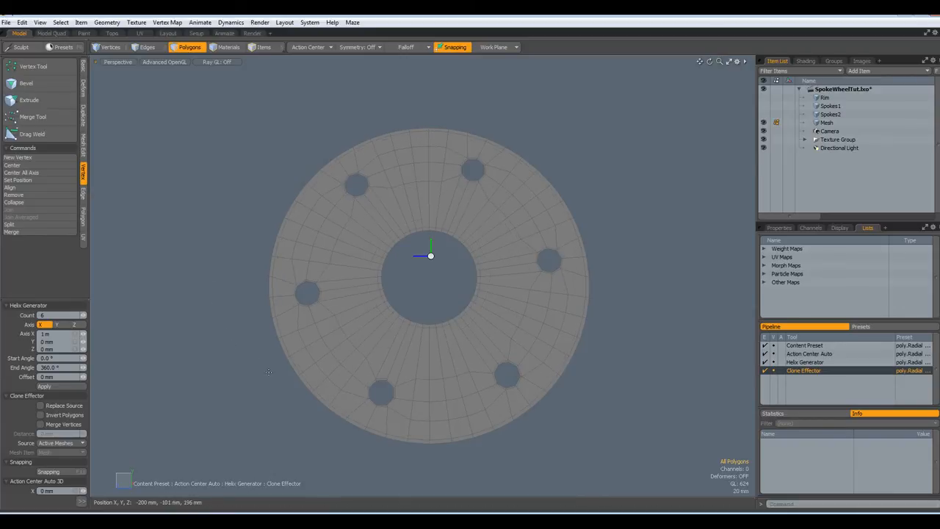
key("alt")
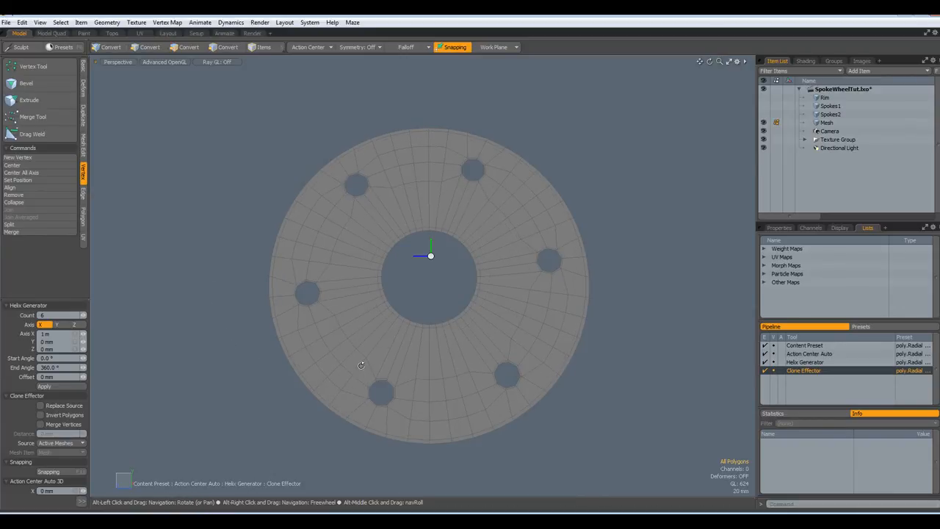
- Unhide the Rim mesh for reference, select all of the disc's connected polygons and extrude them about 23 mm along X
left_click(763, 98)
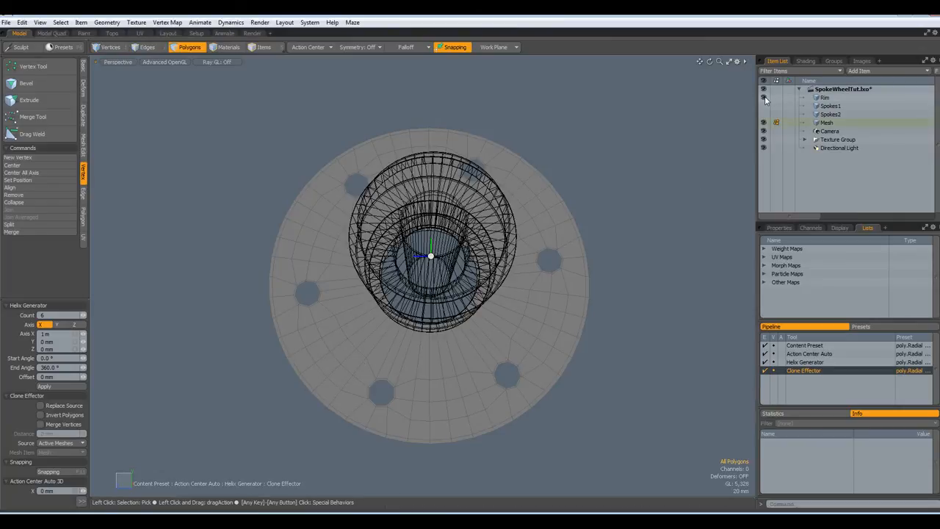
left_click_drag(413, 289, 461, 342, "alt")
key("q")
double_click(425, 352)
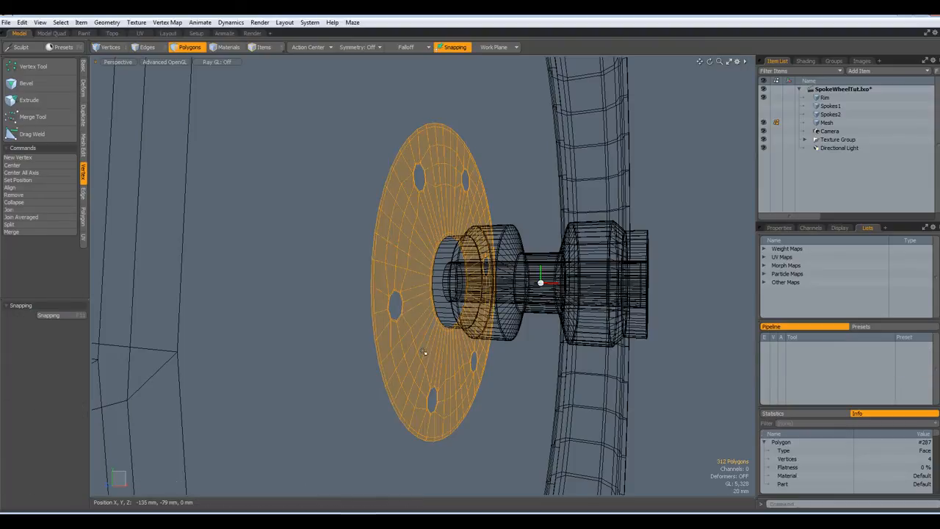
key("shift+x")
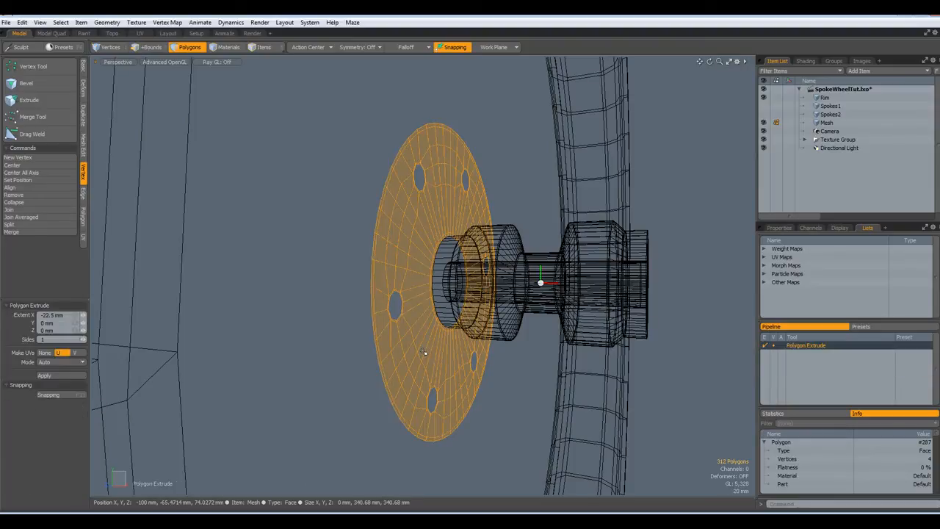
left_click_drag(490, 288, 456, 331)
key("space")
- Select the loop of wall polygons inside the disc's central hole and delete it
scroll(409, 292, "up", 5)
left_click_drag(409, 292, 550, 321, "alt")
key("l")
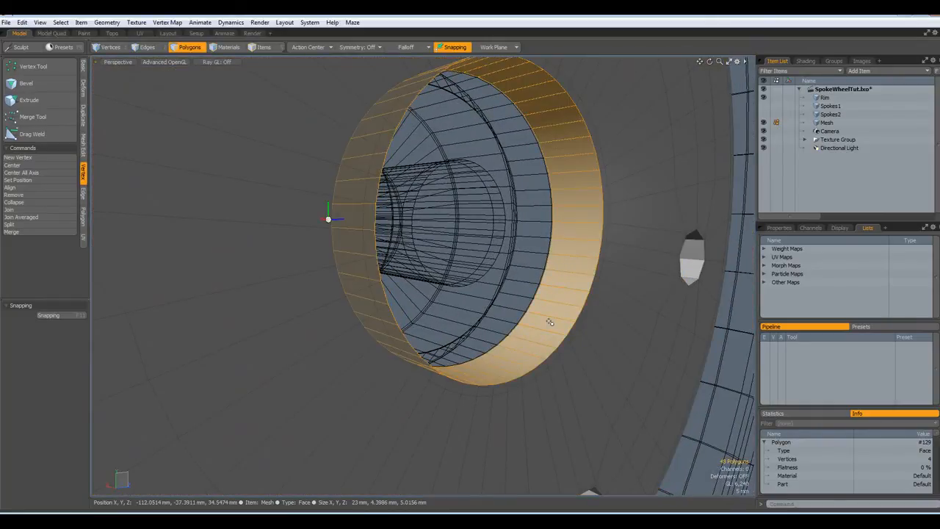
key("Delete")
- Cut the whole disc from its own mesh item and paste it into the Rim mesh
left_click_drag(551, 317, 312, 321, "alt")
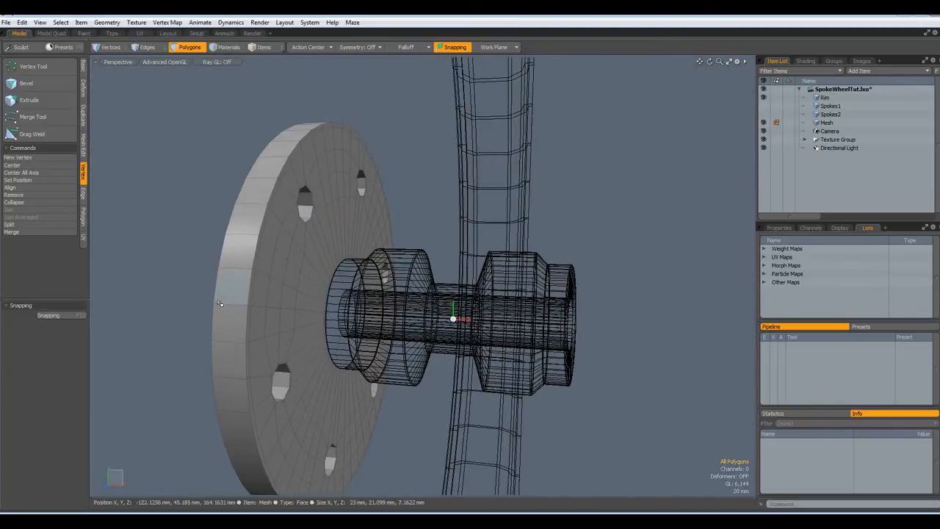
double_click(262, 300)
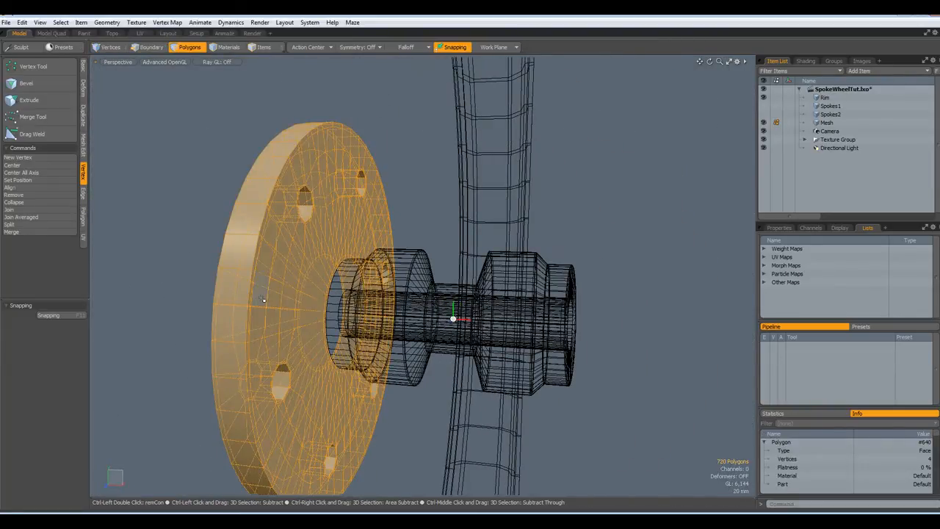
key("Delete")
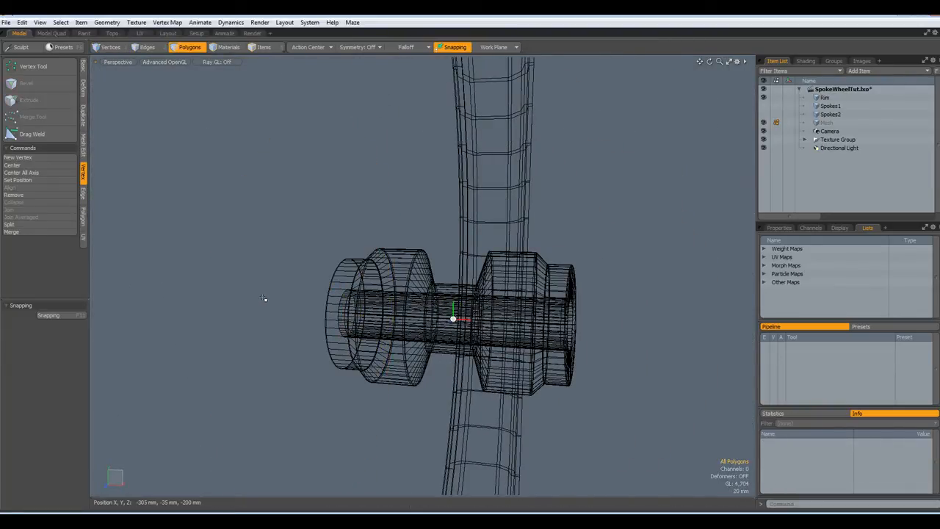
left_click(820, 98)
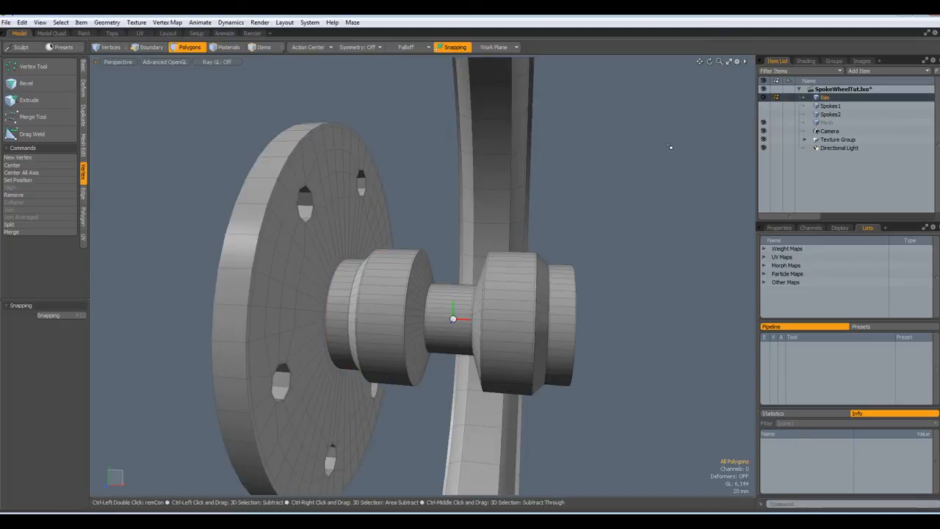
- Merge the Rim mesh's coincident vertices with the Automatic range to weld the disc to the hub
left_click_drag(671, 143, 336, 297, "alt")
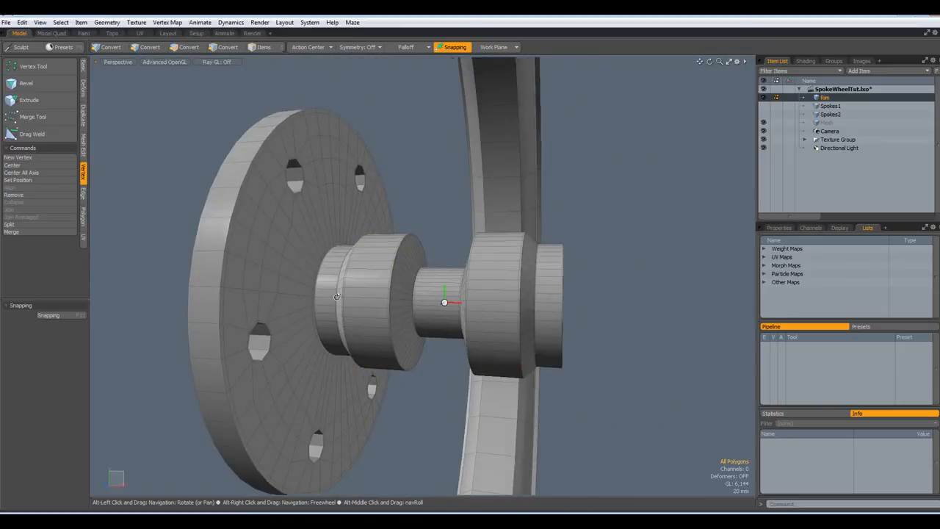
left_click(39, 232)
key("Return")
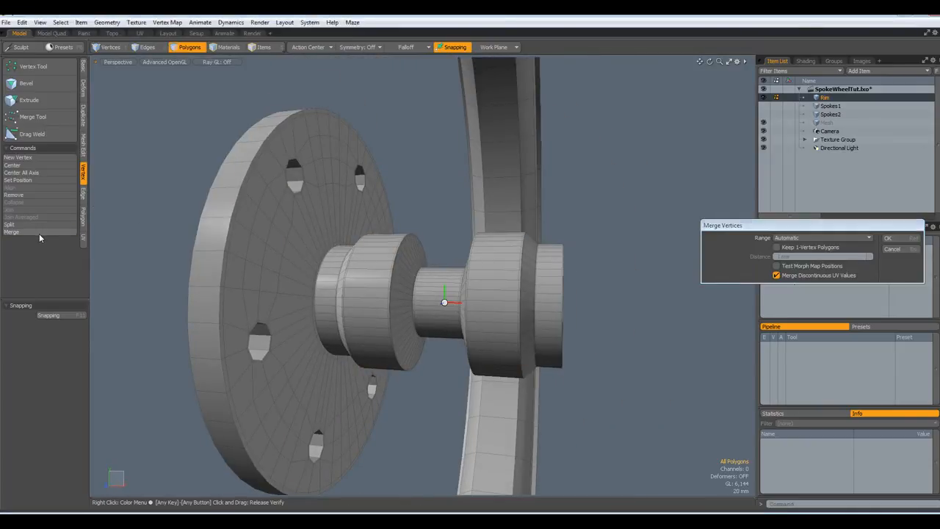
key("Return")
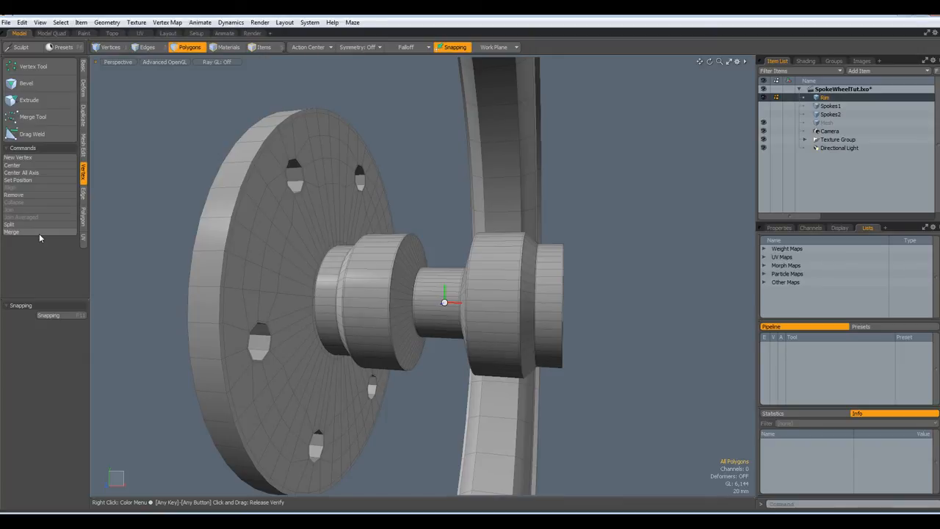
- Turn on subdivision for the combined rim, hub and disc, comparing the hub-to-disc joint with and without smoothing
key("Tab")
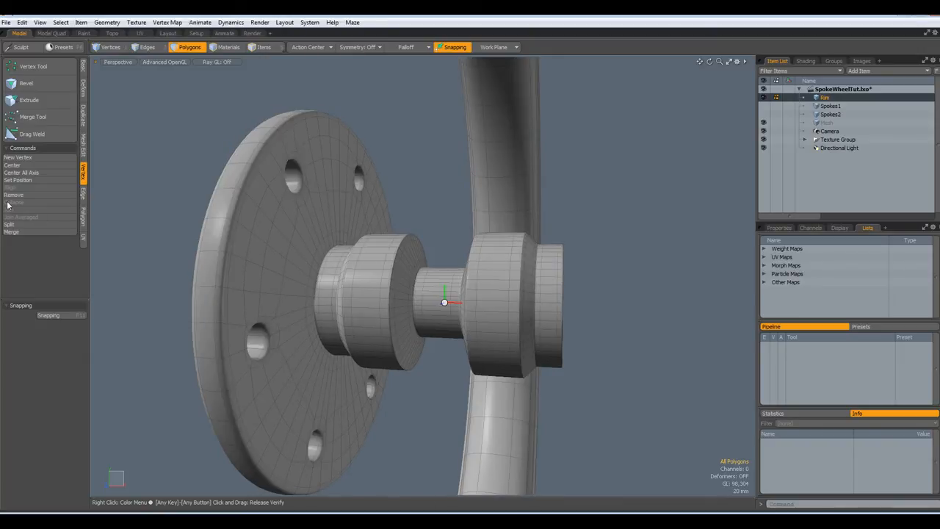
scroll(269, 286, "up", 5)
left_click_drag(321, 310, 285, 324, "alt")
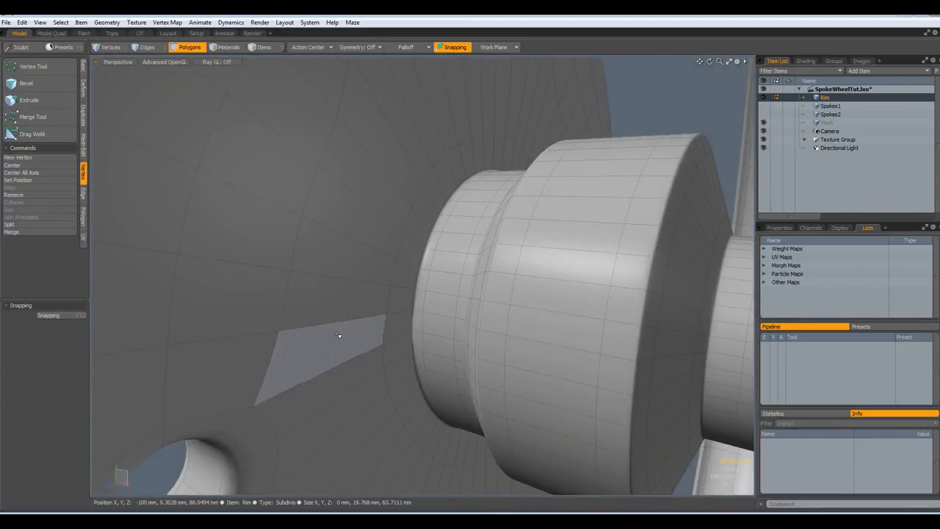
key("Tab")
scroll(405, 345, "up", 5)
scroll(404, 345, "up", 3)
key("Tab")
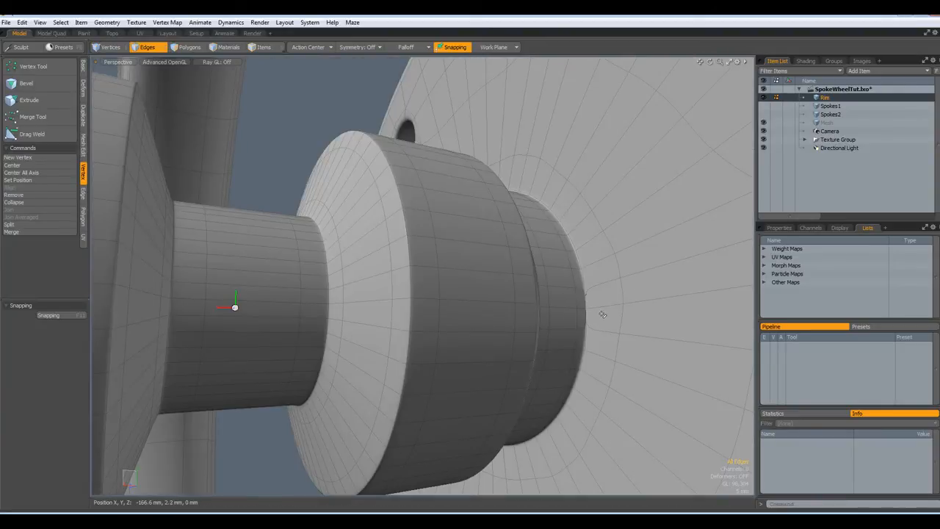
- Inspect the seam between the hub's end and the disc, and select the overlapping vertices at the pinched spot
scroll(600, 313, "up", 6)
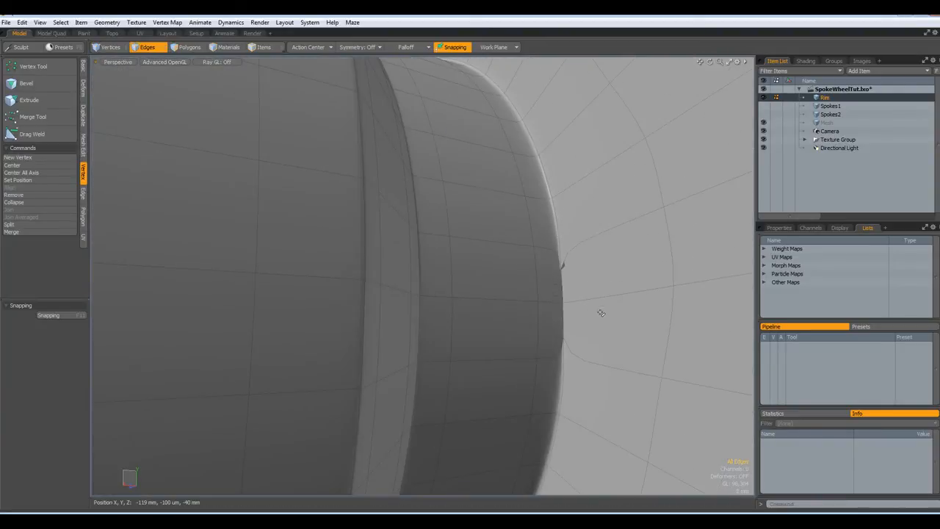
mouse_move(581, 322)
left_mouse_down("alt")
mouse_move(554, 323)
mouse_move(571, 328)
left_mouse_up("alt")
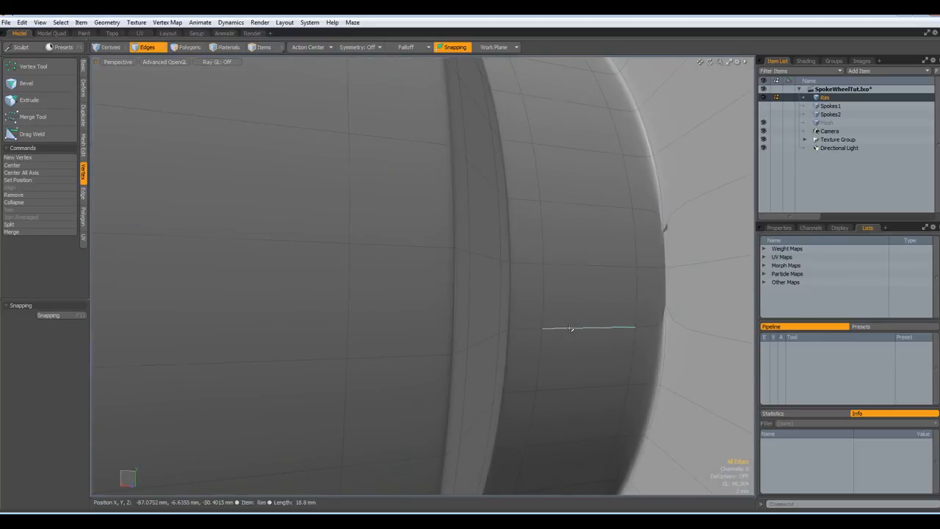
right_click_drag(678, 302, 616, 315)
left_click(627, 319)
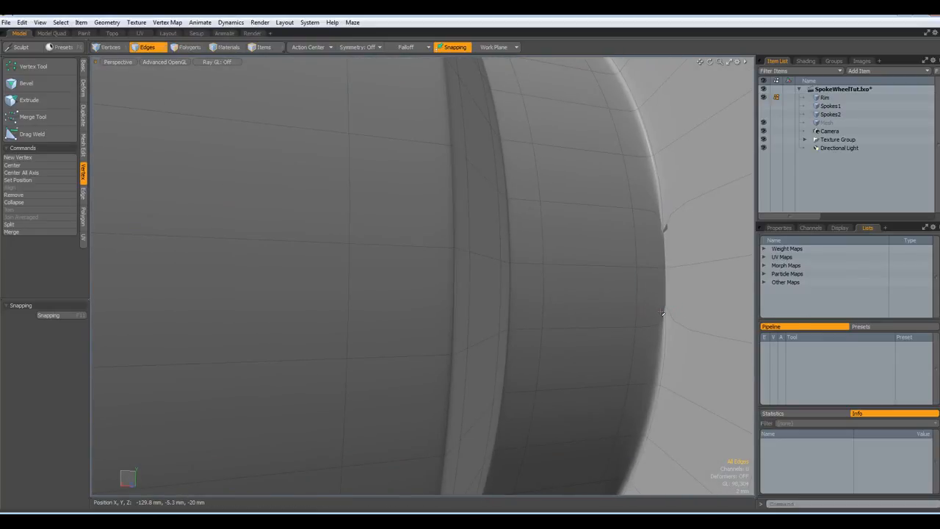
left_click_drag(672, 297, 307, 325, "alt")
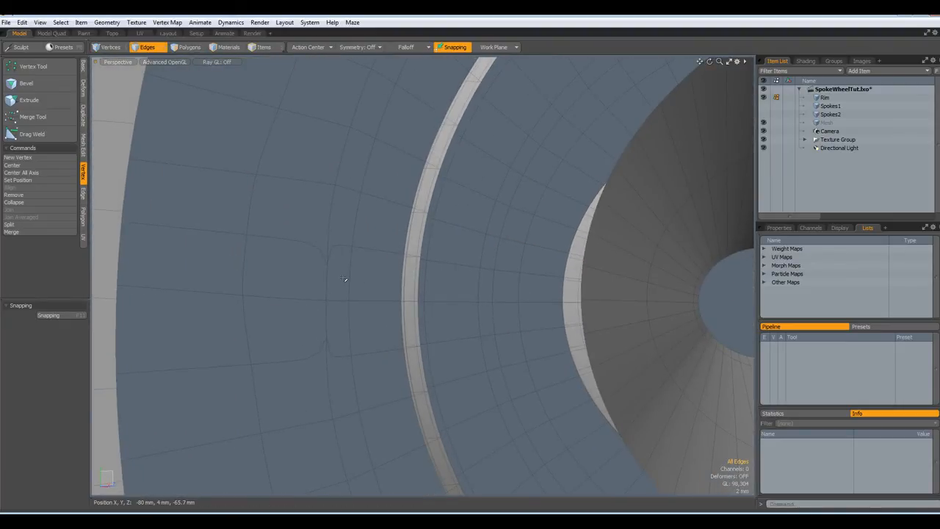
scroll(346, 279, "up", 1)
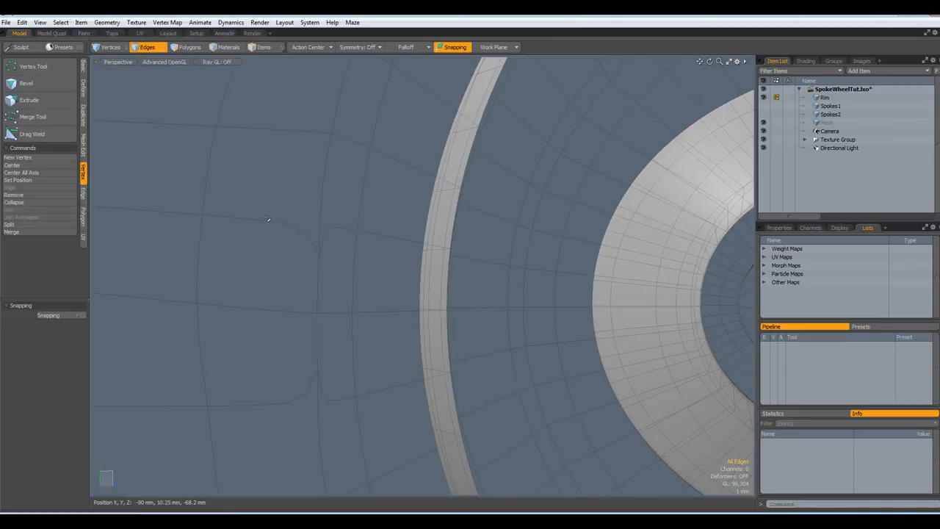
key("1")
left_click(303, 308)
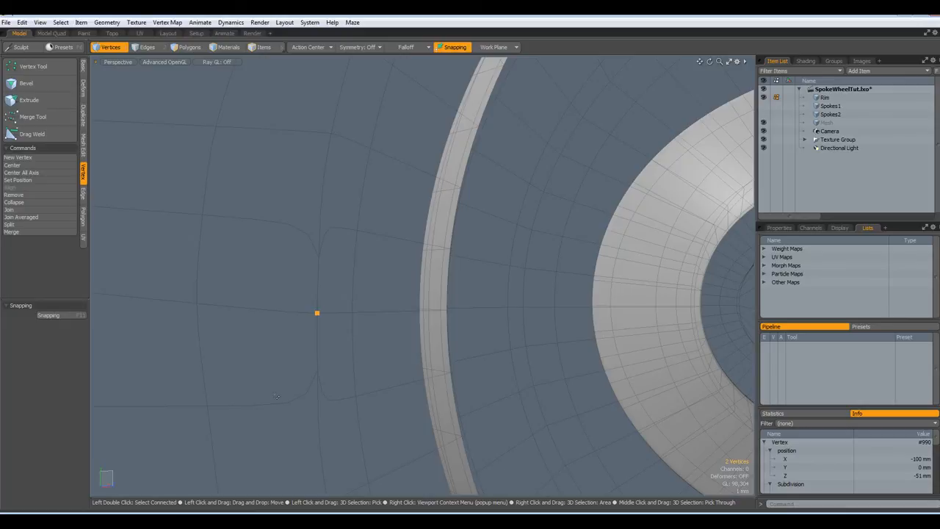
left_click(277, 396)
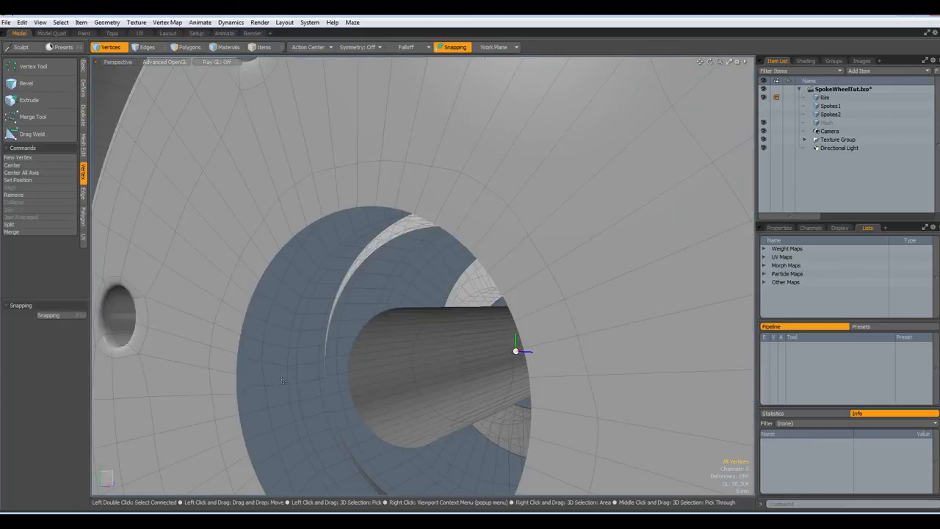
- Check the opposite side of the hub-to-disc seam by selecting the overlapping vertices there
left_click_drag(377, 407, 483, 407, "alt")
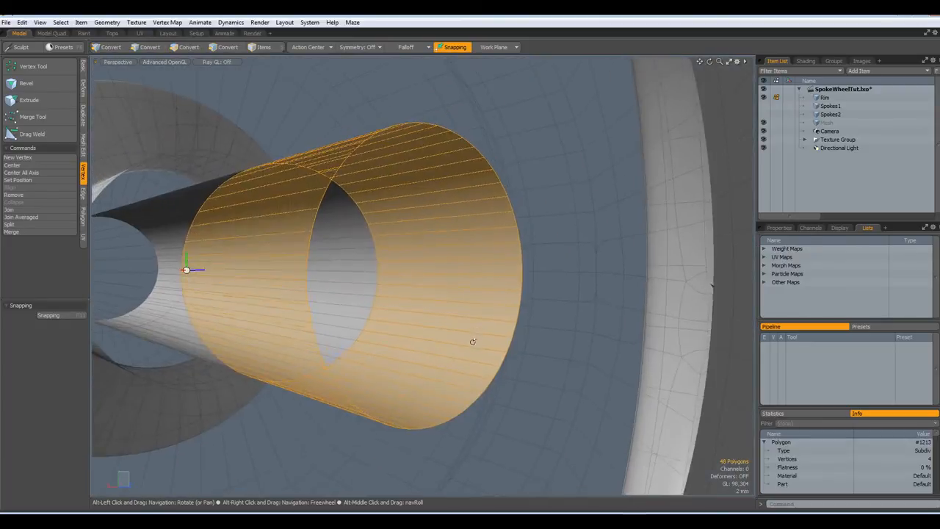
key("3")
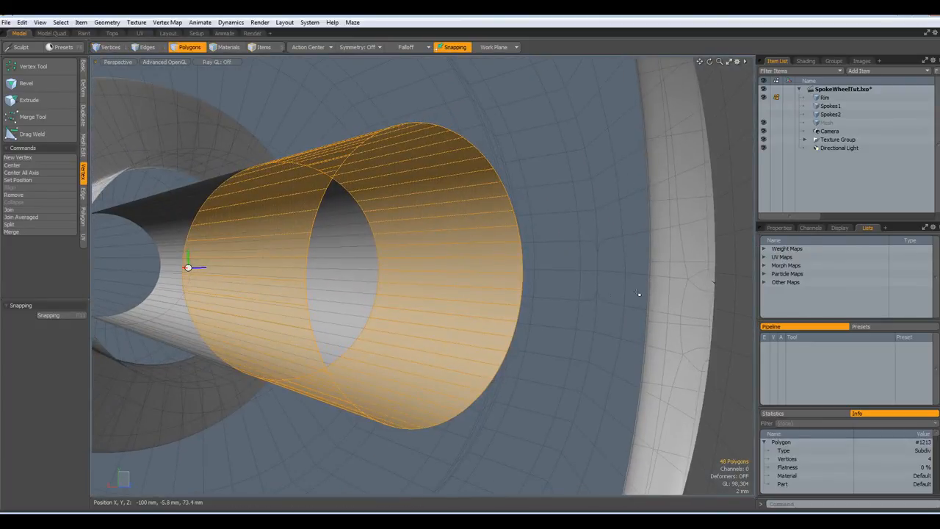
left_click(597, 265)
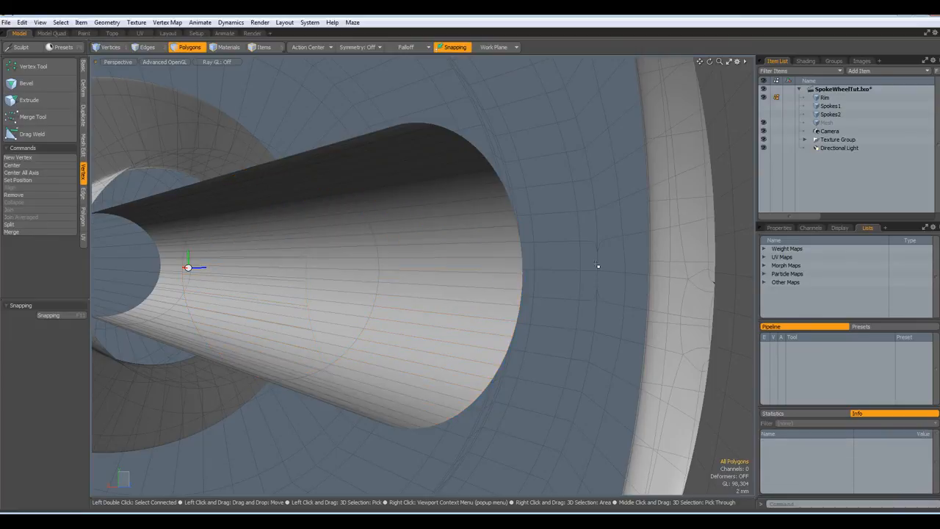
key("1")
left_click(597, 272)
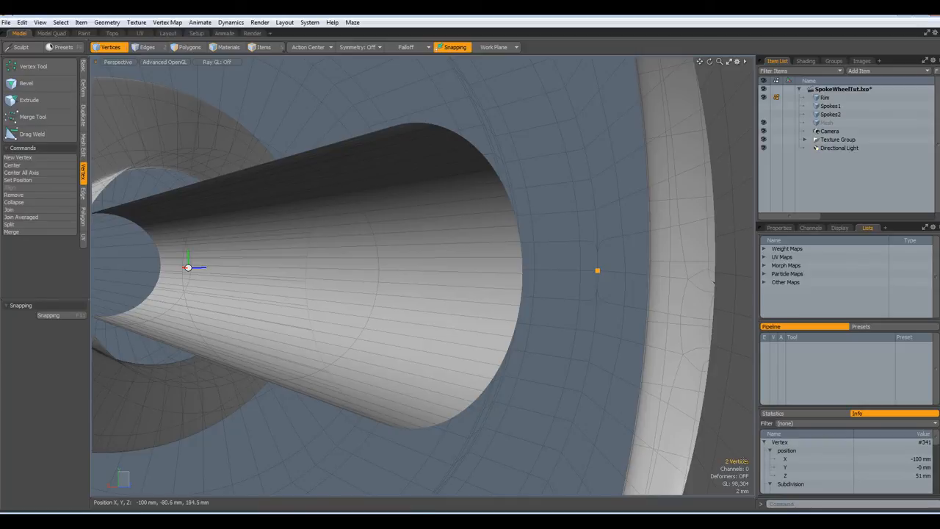
left_click(415, 375)
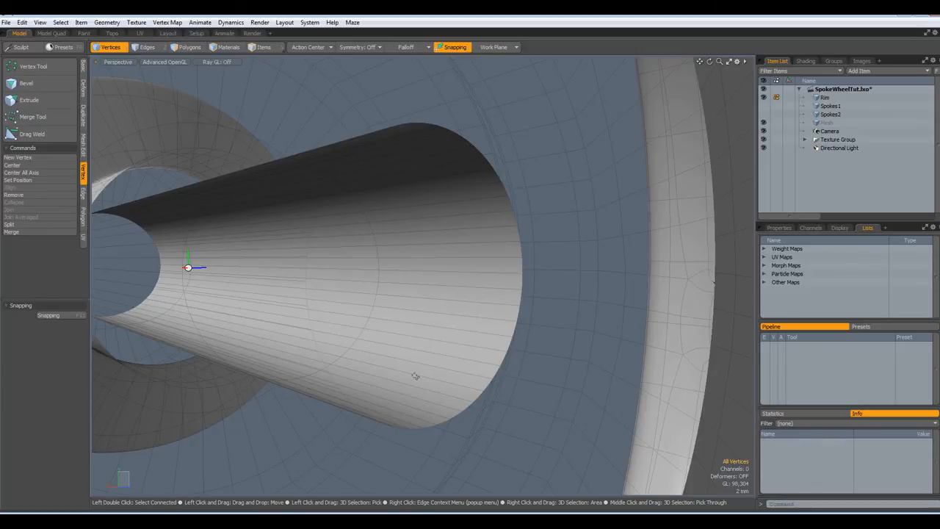
- Return the mesh to its unsmoothed form and select one through-thickness edge inside each of the disc's six bolt holes
left_click_drag(415, 376, 388, 323, "alt")
scroll(389, 318, "down", 3)
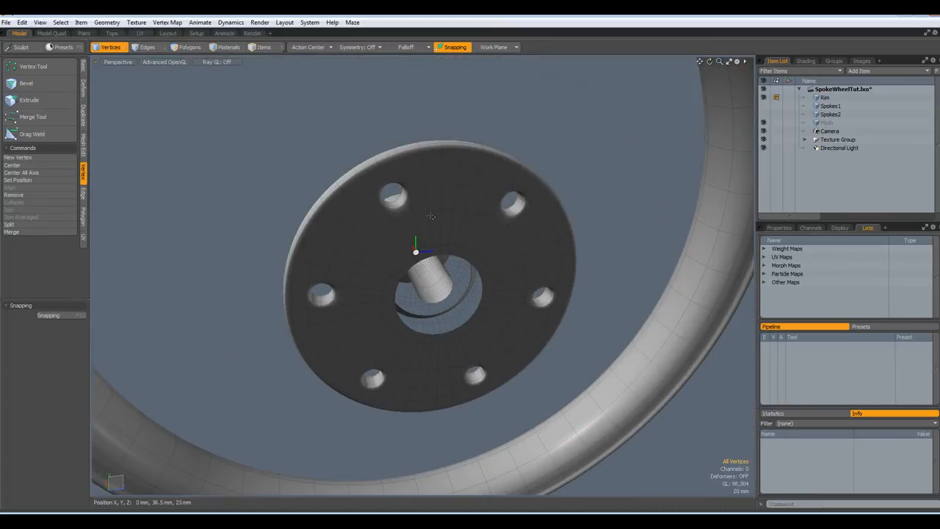
scroll(432, 217, "up", 3)
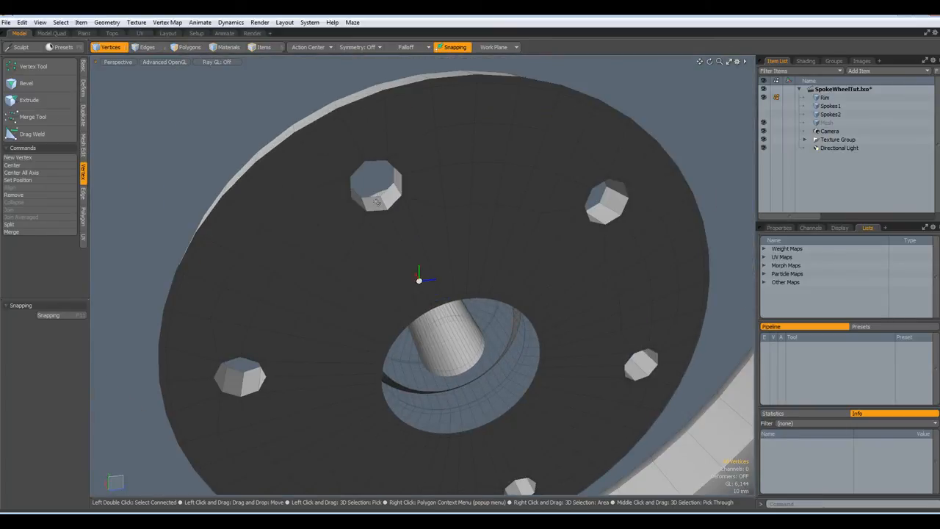
key("2")
left_click(378, 202)
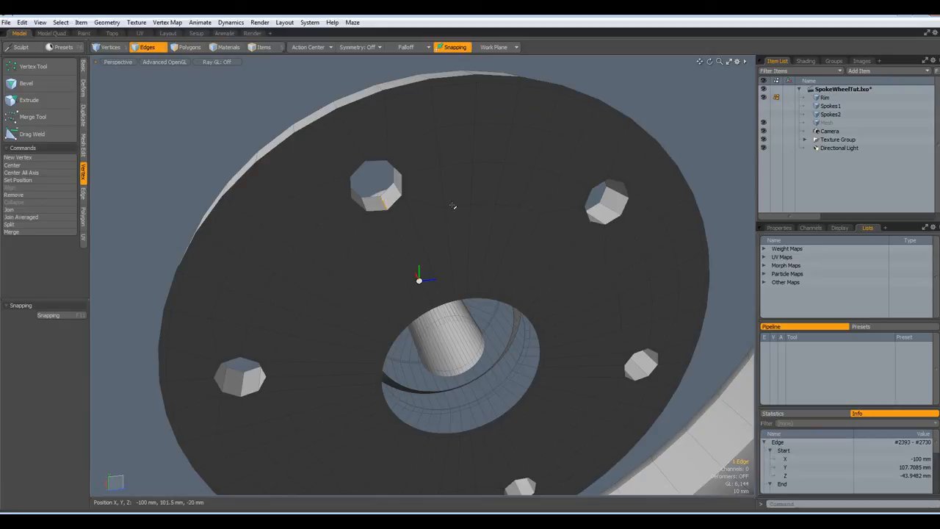
left_click(615, 200, "shift")
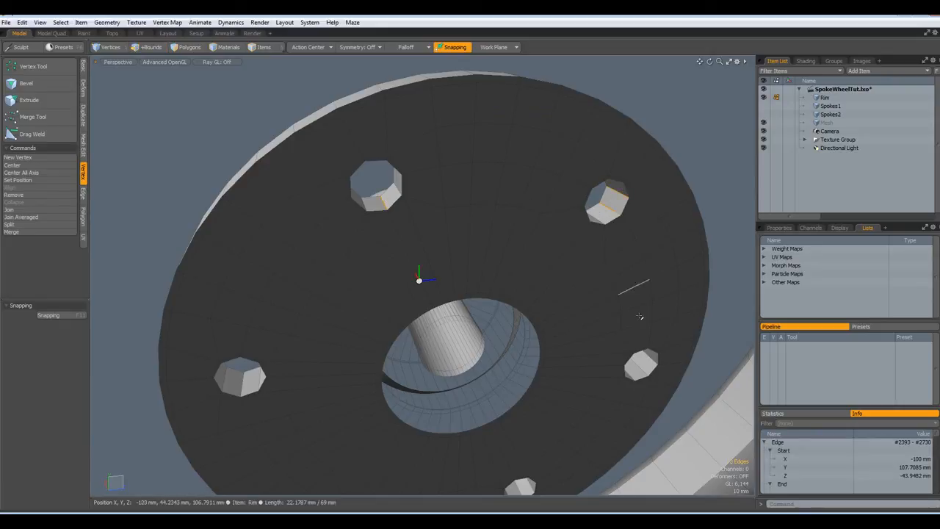
left_click(224, 379, "shift")
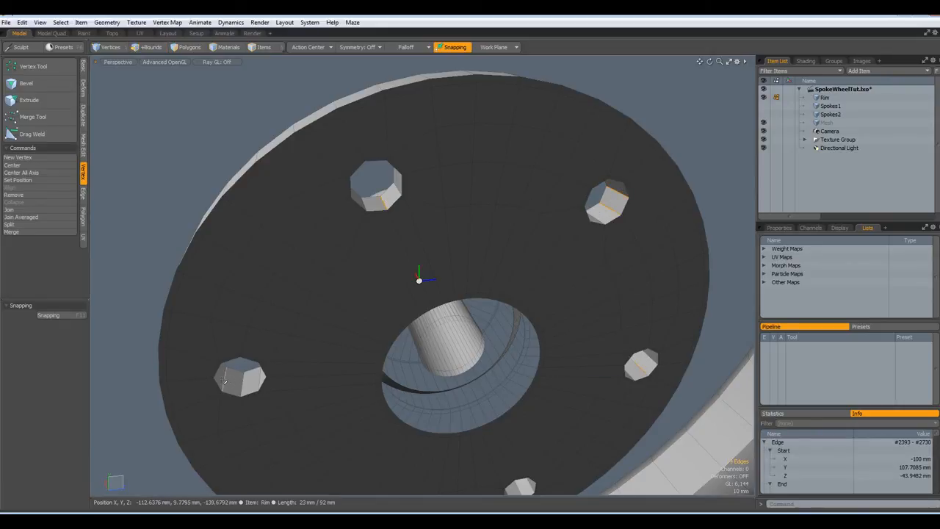
left_click_drag(473, 443, 451, 347, "alt+shift")
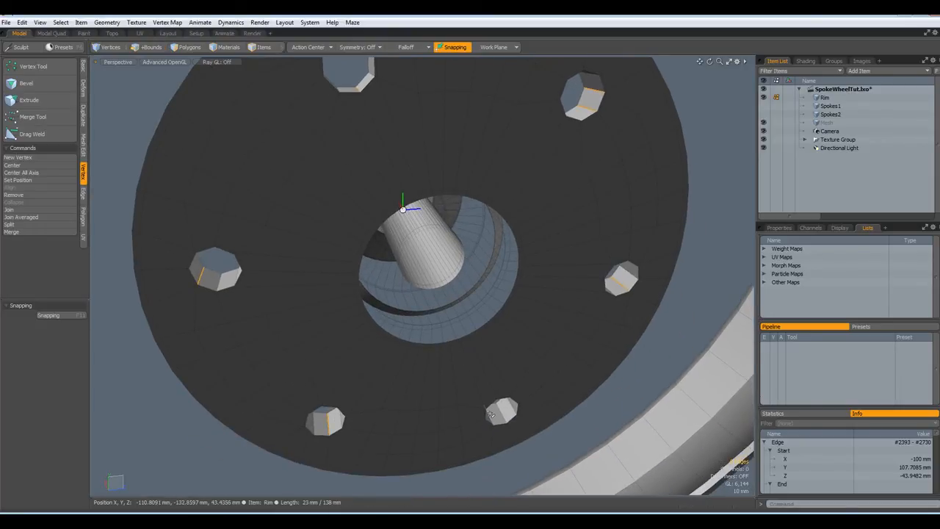
key("2")
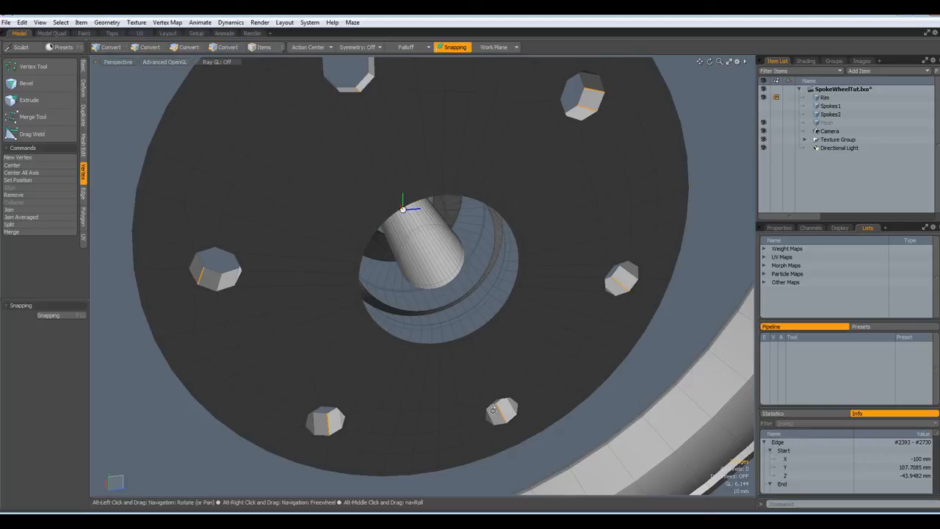
- Loop Slice the walls of the six bolt holes with two cuts in Symmetry mode, placing the cuts near the holes' rims
key("alt+c")
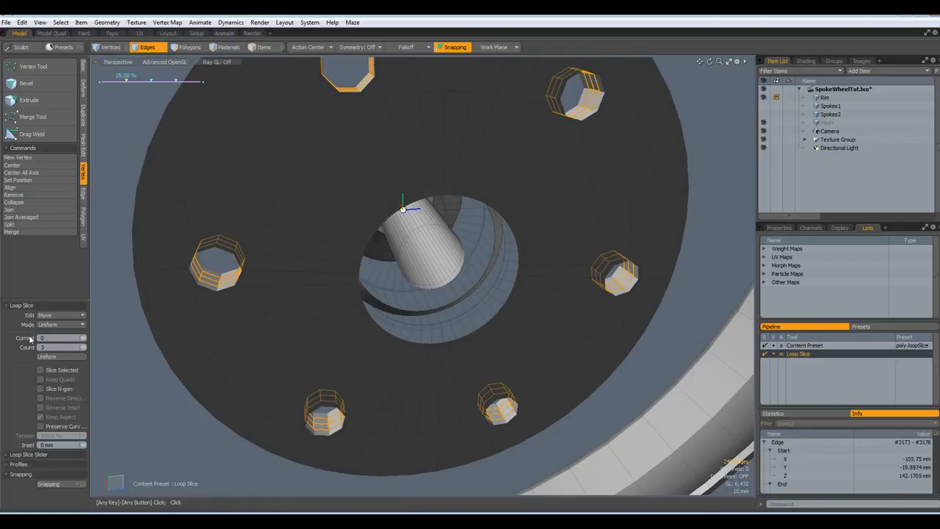
left_click(84, 349)
left_click(61, 324)
left_click(63, 333)
left_click_drag(373, 384, 450, 369)
key("space")
left_click(176, 436)
- Copy the X position of a vertex on the disc's central opening, and clear the vertex selection
scroll(442, 348, "up", 5)
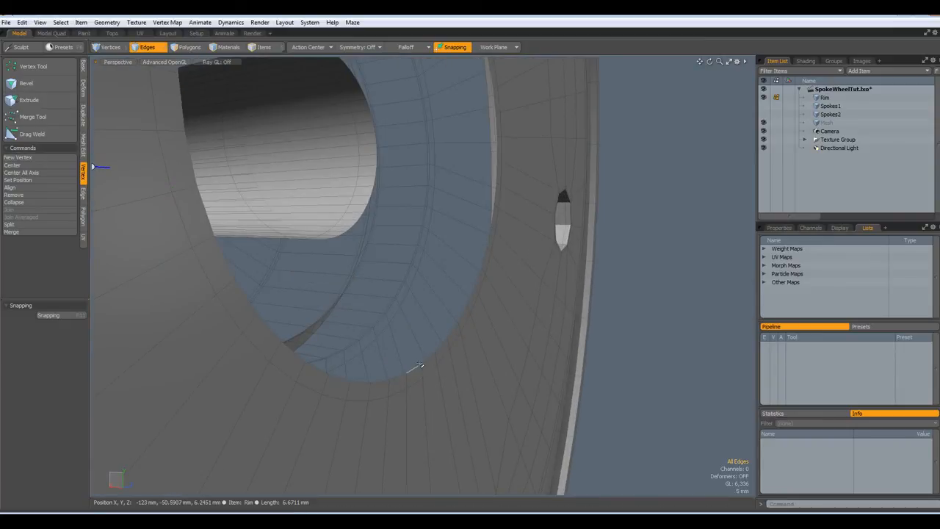
key("1")
left_click(422, 364)
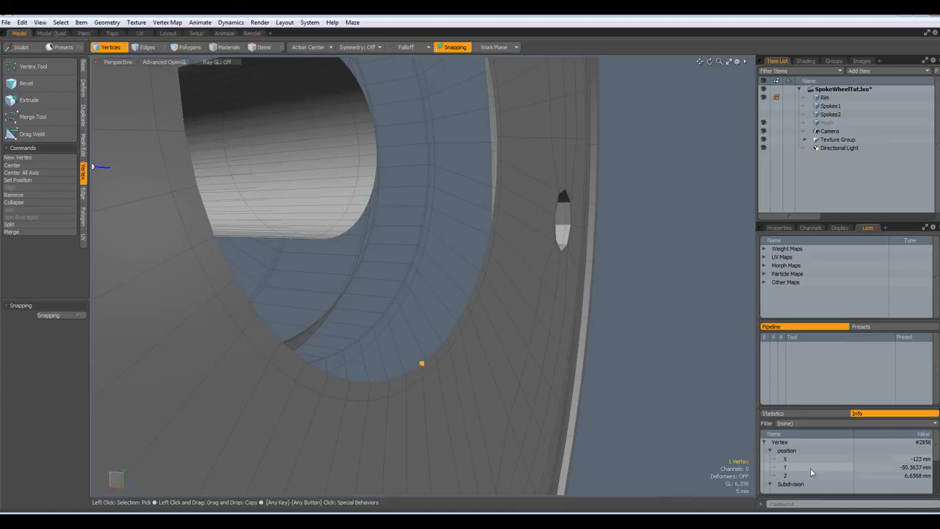
left_click_drag(754, 465, 718, 467)
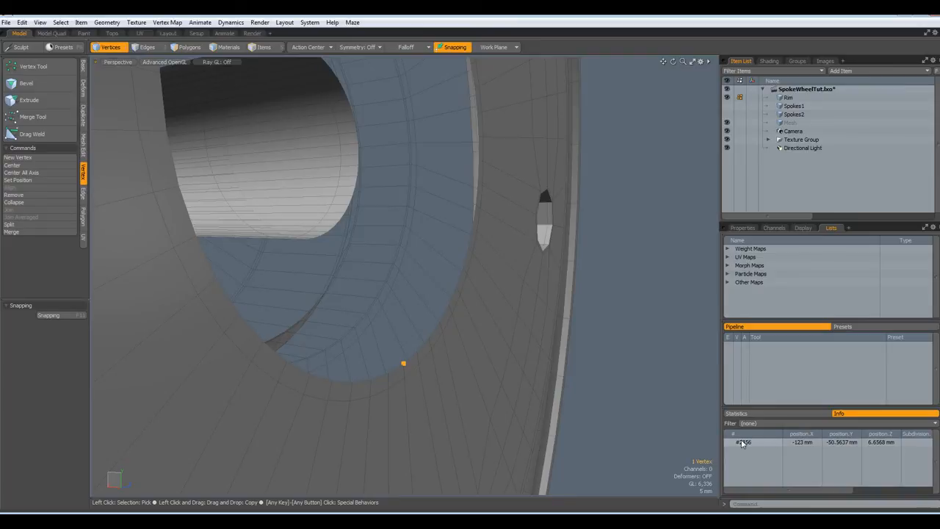
double_click(807, 443)
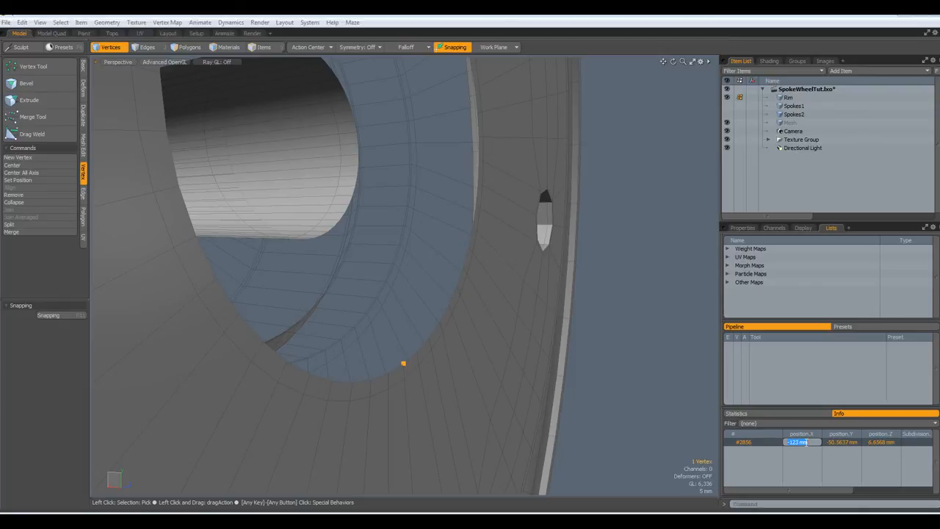
left_click(312, 351, "alt")
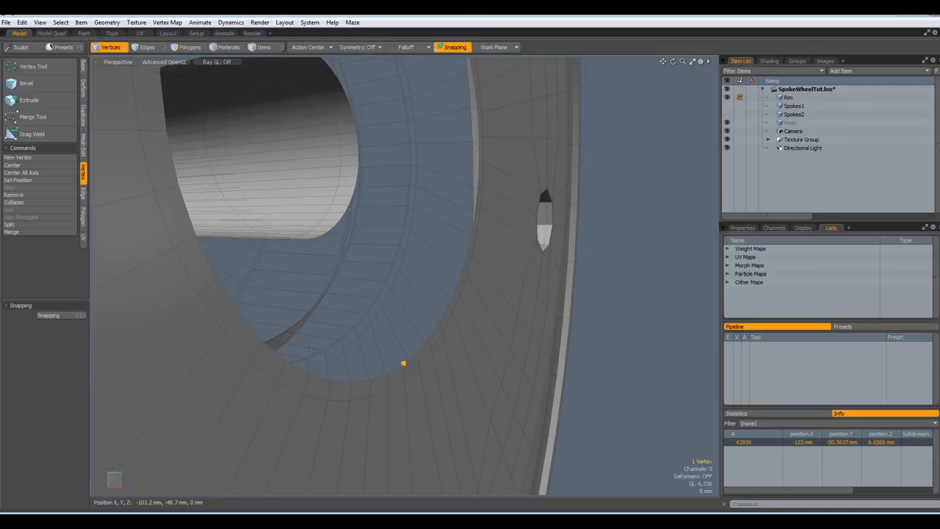
left_click(312, 351)
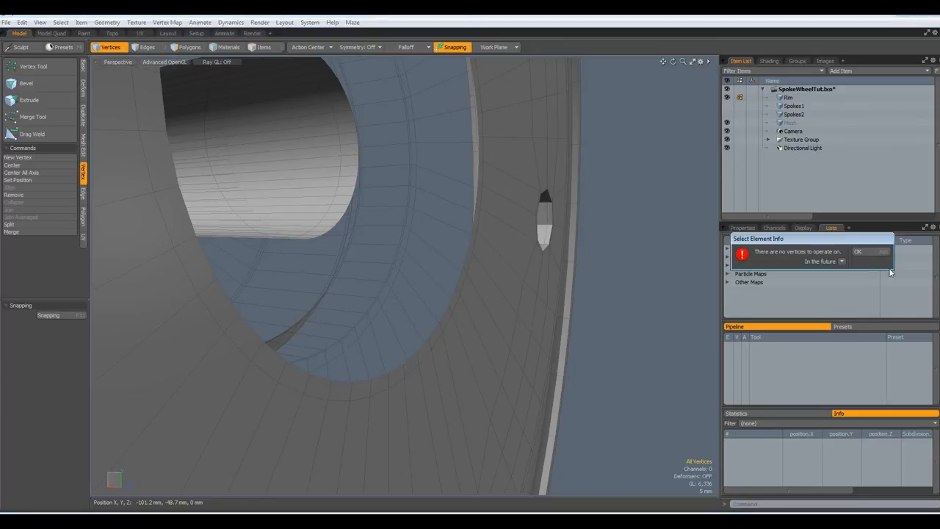
left_click(870, 255)
- Select the edge loop at the disc-side end of the hub's inner bore and set its X position to -123 mm
left_click_drag(426, 326, 321, 204, "alt")
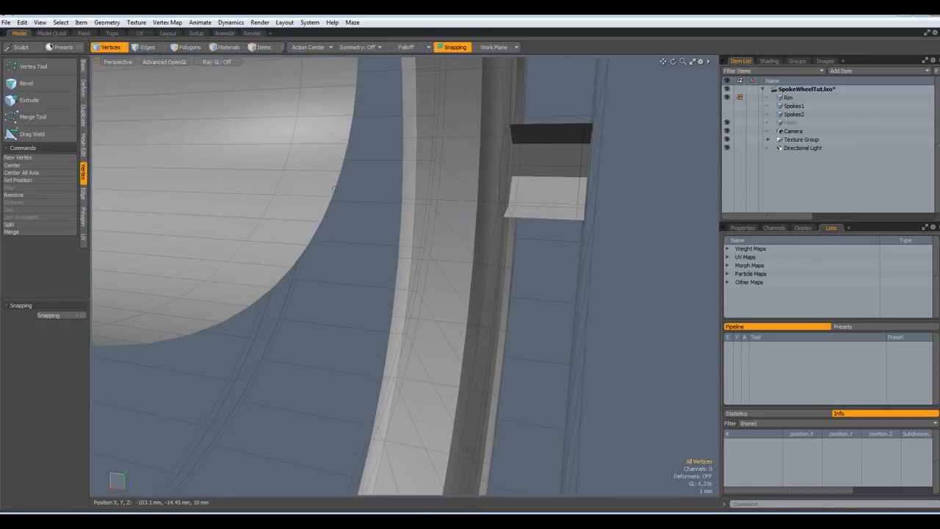
key("2")
double_click(333, 189)
scroll(334, 198, "down", 3)
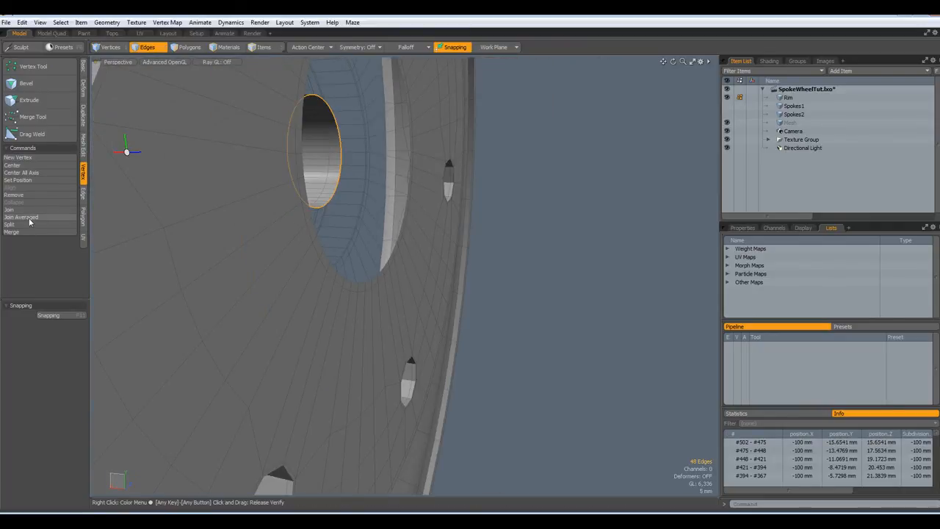
left_click(22, 181)
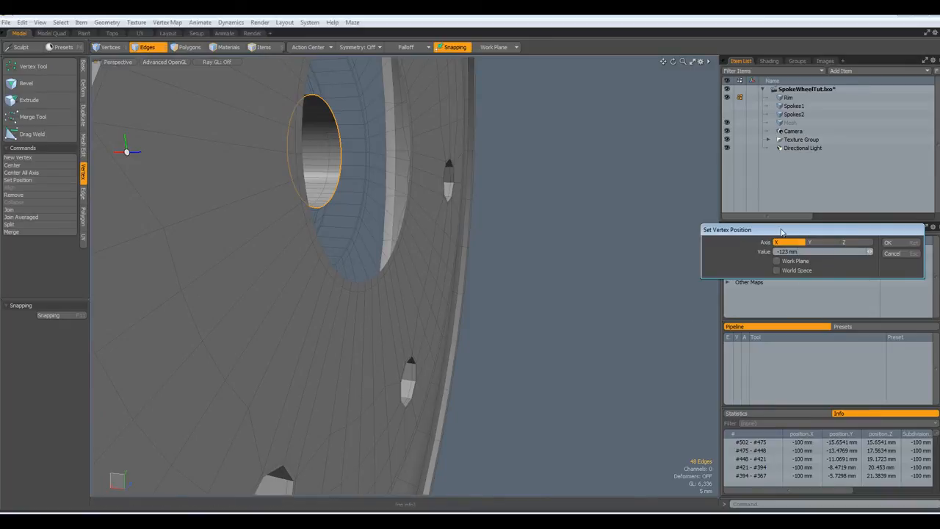
left_click(898, 246)
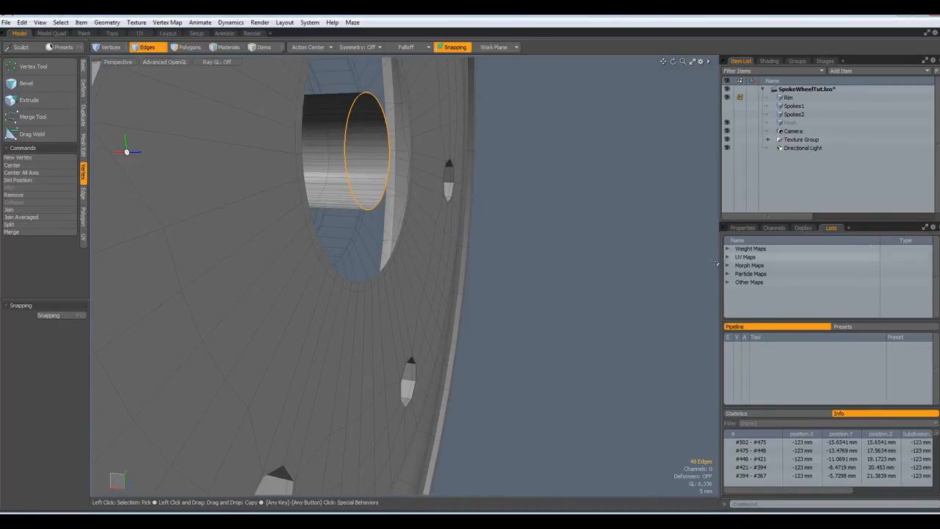
- Add the disc's central opening edge loop to the selection and bridge it to the bore's end loop with one segment
scroll(358, 282, "up", 5)
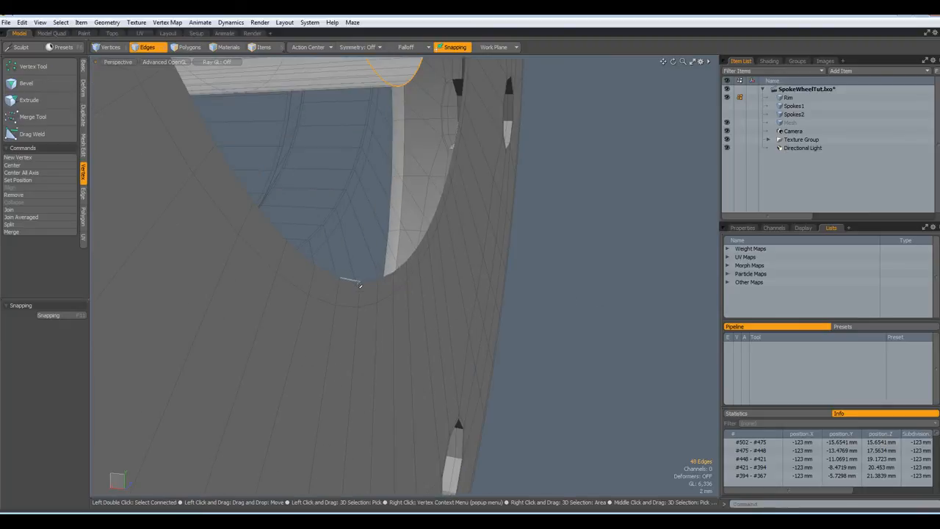
double_click(369, 281, "shift")
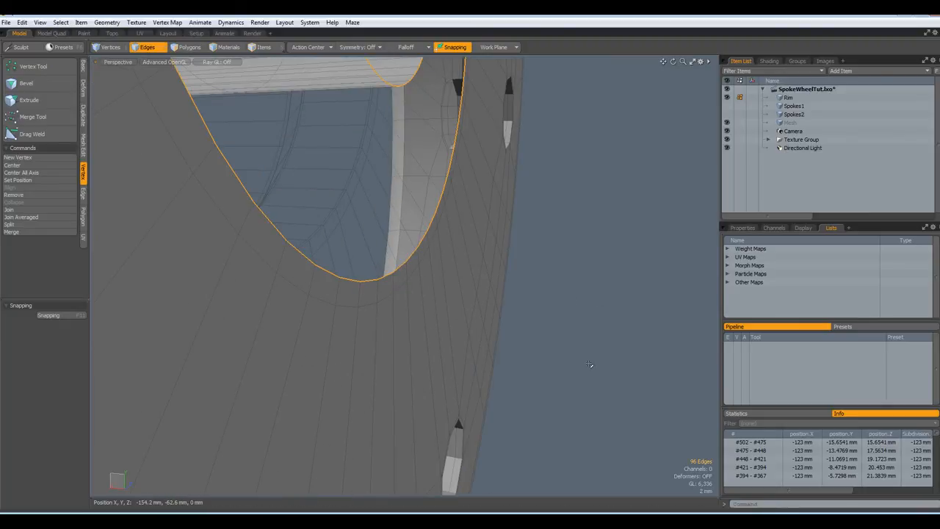
key("shift+b")
left_click(619, 333)
scroll(619, 334, "down", 5)
left_click_drag(619, 333, 520, 301, "alt")
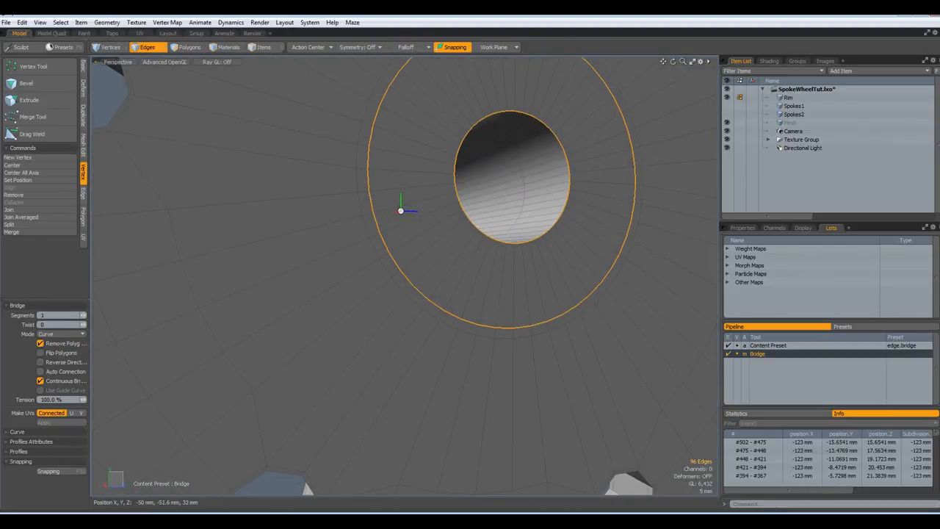
key("space")
- Scale the edge loop around the disc's former central opening to 49% in Y and Z, close to the bore's edge
double_click(490, 326)
key("r")
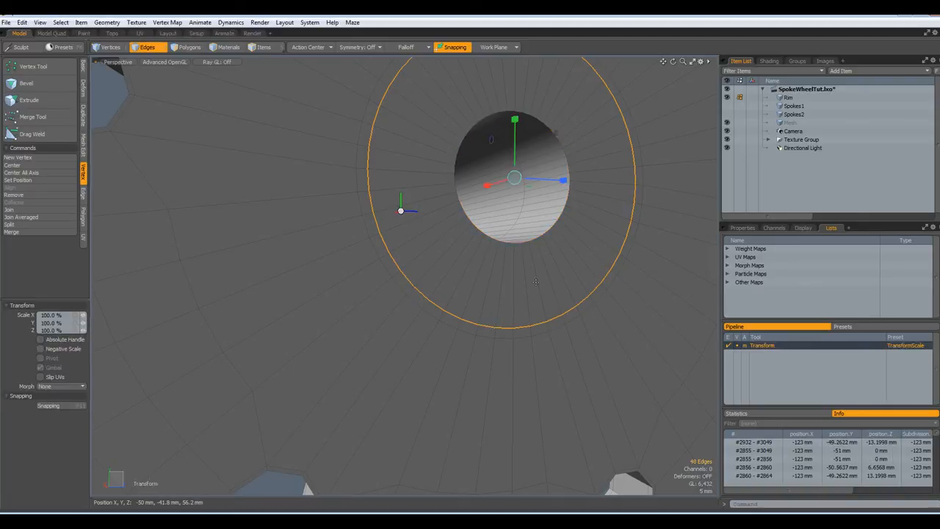
left_click_drag(556, 133, 481, 132)
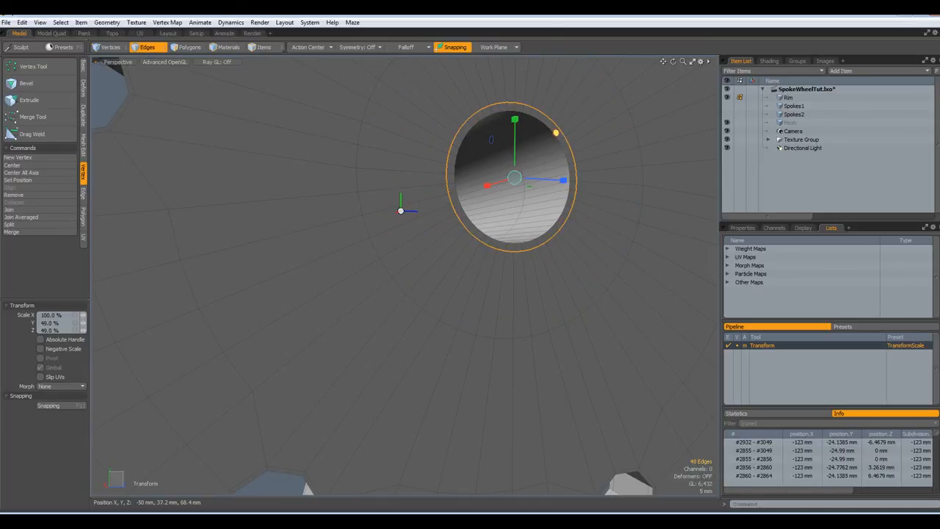
key("q")
scroll(384, 187, "down", 5)
left_click_drag(510, 297, 265, 310, "alt")
left_click(290, 325)
- Show the Spokes1 and Spokes2 meshes and preview the whole wheel with subdivision on the rim, hub and disc
scroll(290, 325, "down", 4)
scroll(290, 326, "up", 3)
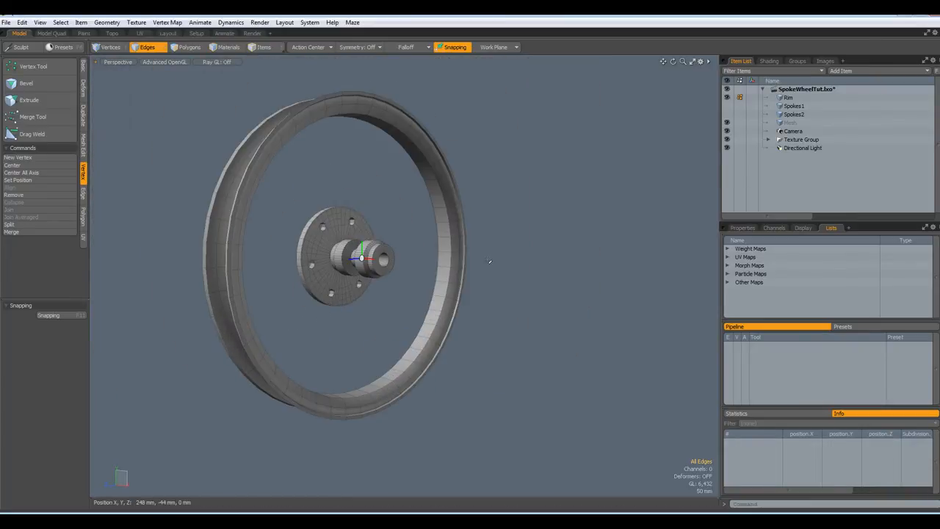
left_click(727, 107)
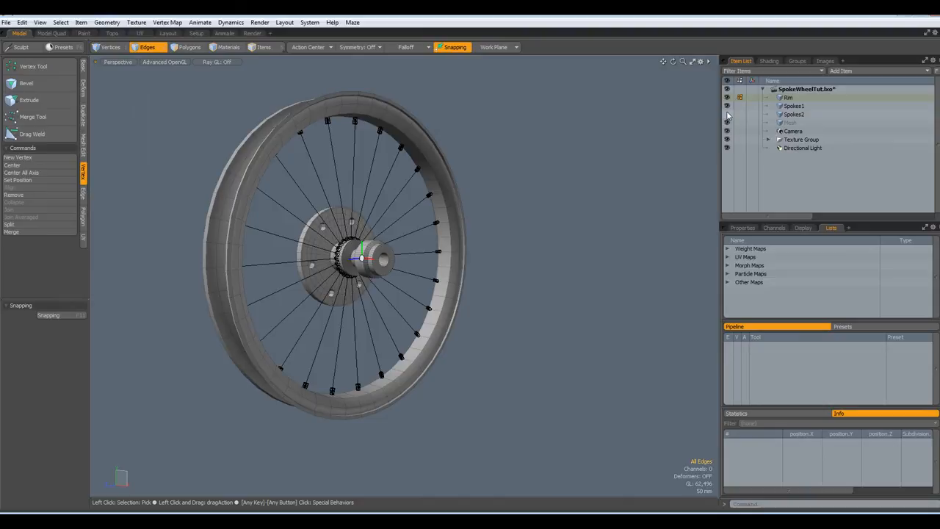
left_click(727, 114)
left_click_drag(427, 401, 242, 249, "alt")
scroll(227, 232, "up", 4)
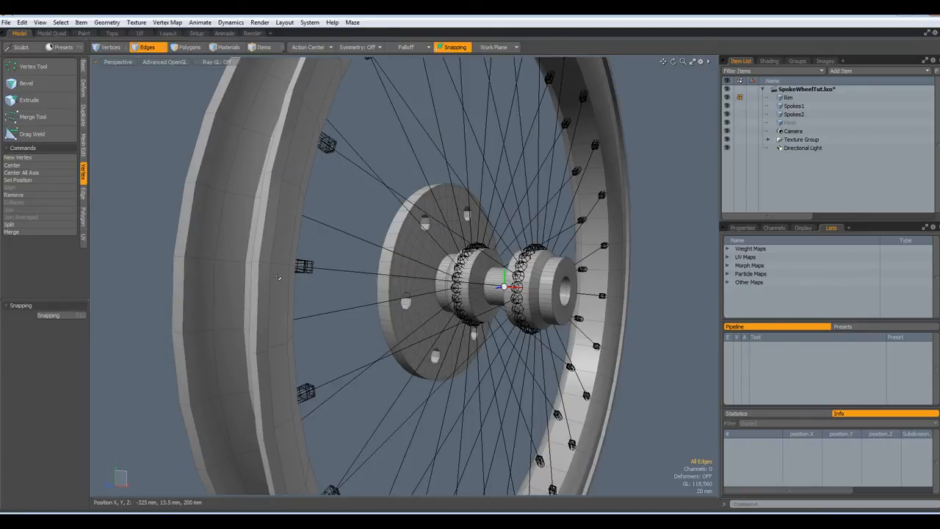
key("Tab")
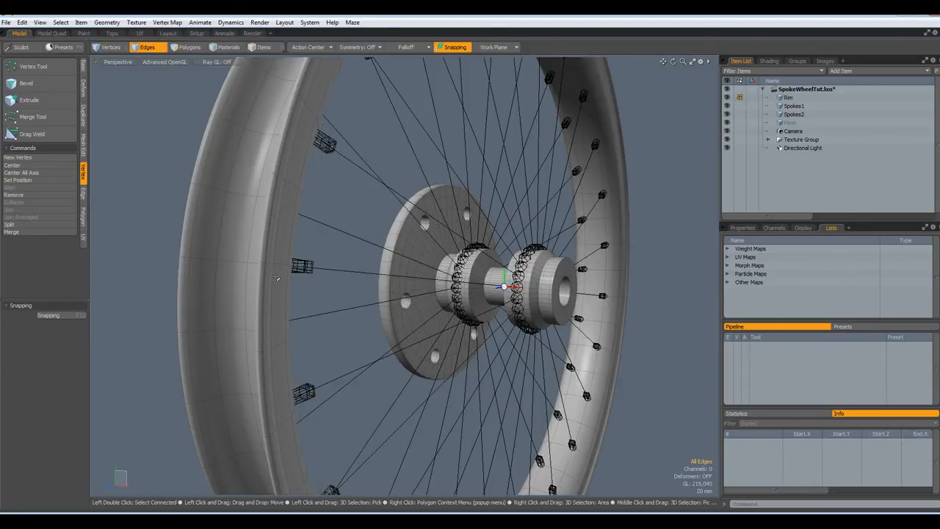
key("Tab")
- Loop Slice the disc's outer side wall with two Symmetry cuts at 9.5%
left_click_drag(276, 277, 484, 313, "alt")
scroll(323, 292, "up", 2)
left_click(317, 301)
key("alt+c")
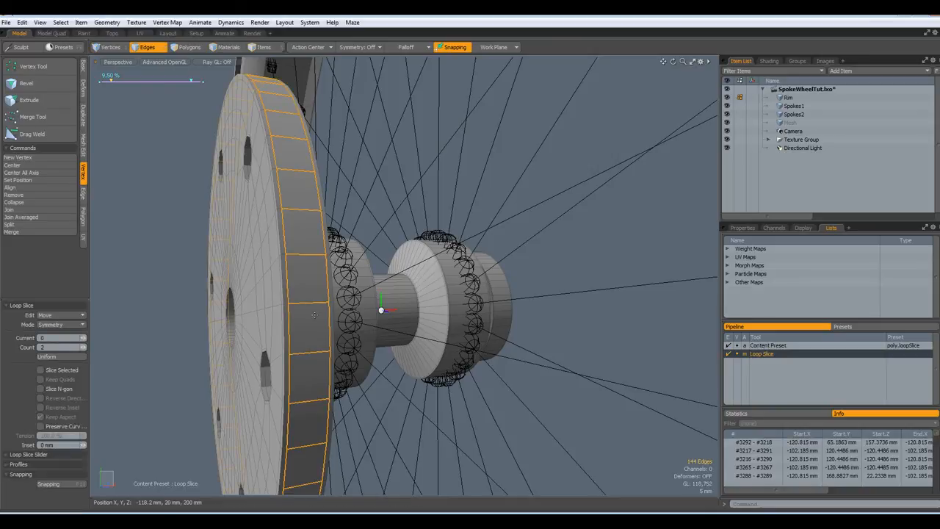
key("q")
left_click(151, 246)
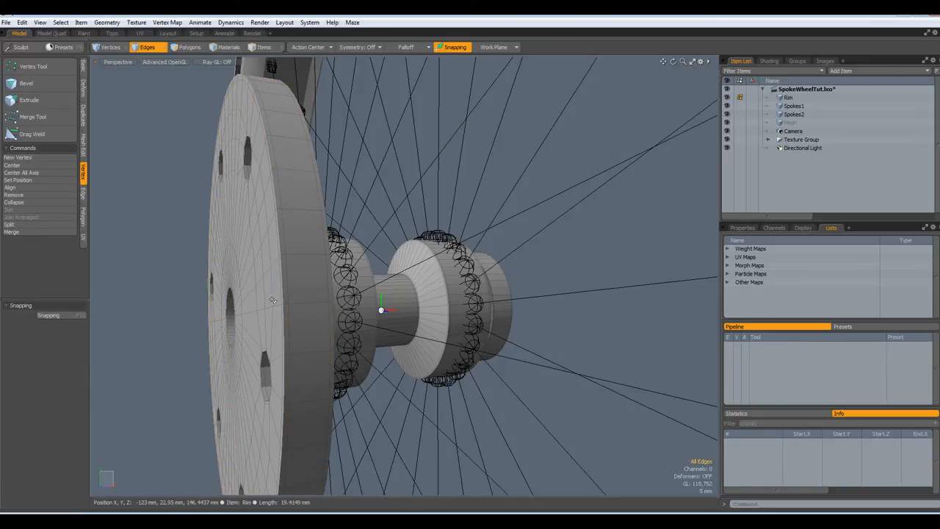
- Scale the edge loop around the disc's central opening uniformly to 93.5%, tight against the bore's edge
left_click_drag(272, 300, 243, 345, "alt")
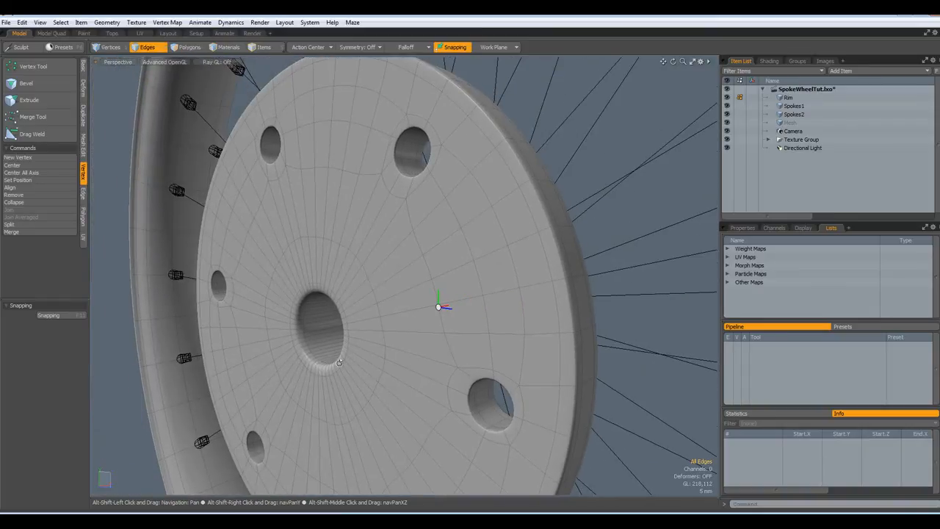
scroll(310, 361, "up", 3)
scroll(309, 361, "up", 2)
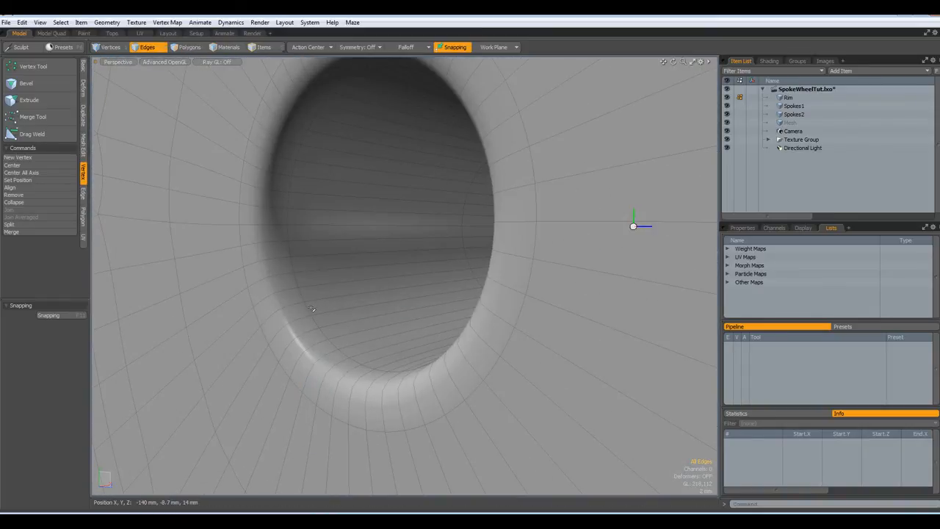
double_click(302, 312)
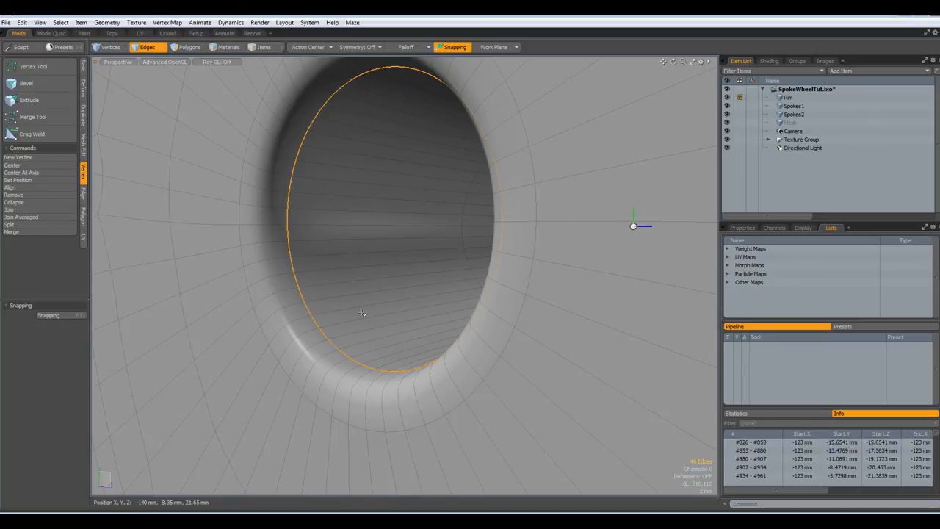
key("Escape")
key("Tab")
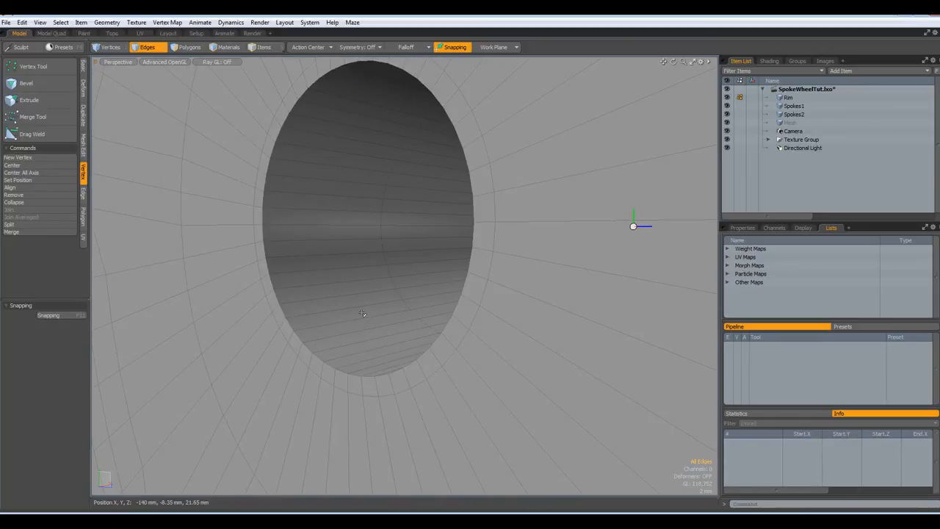
double_click(385, 397)
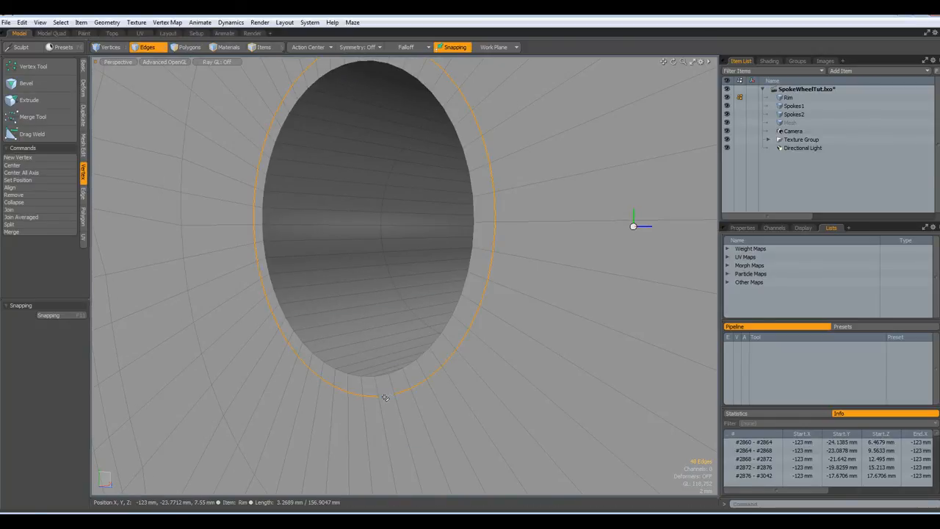
key("r")
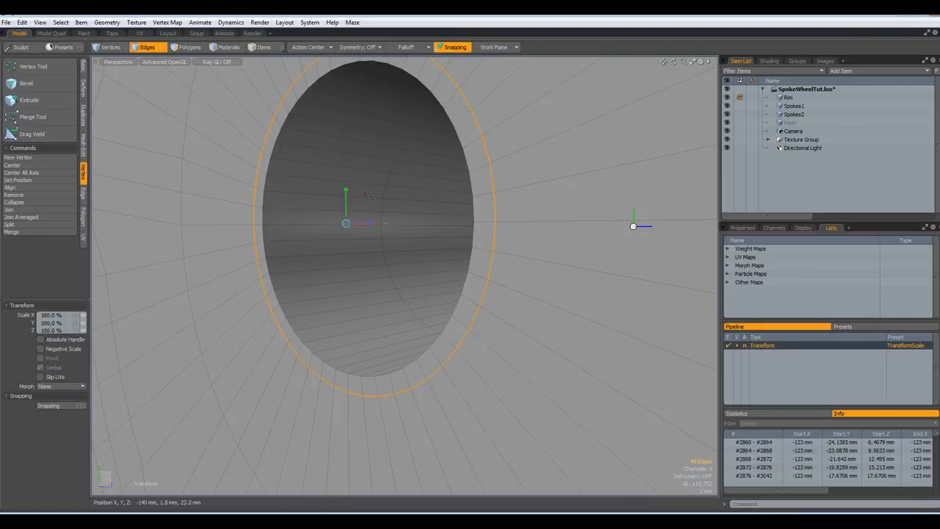
left_click_drag(356, 253, 268, 216, "alt")
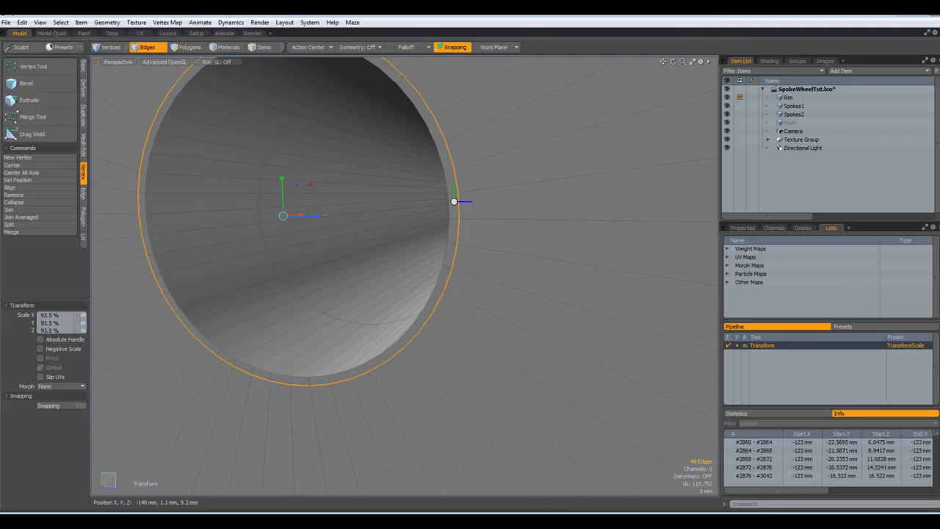
- Move the edge loop inside the bore along X to -121.25 mm, just behind the opening, and preview the result with subdivision
key("space")
double_click(296, 293)
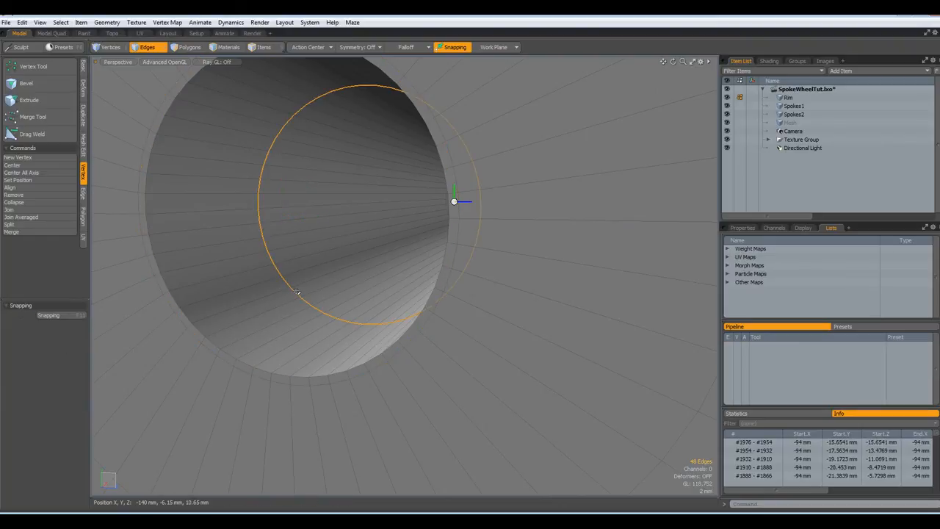
key("w")
left_click_drag(297, 292, 392, 240, "alt")
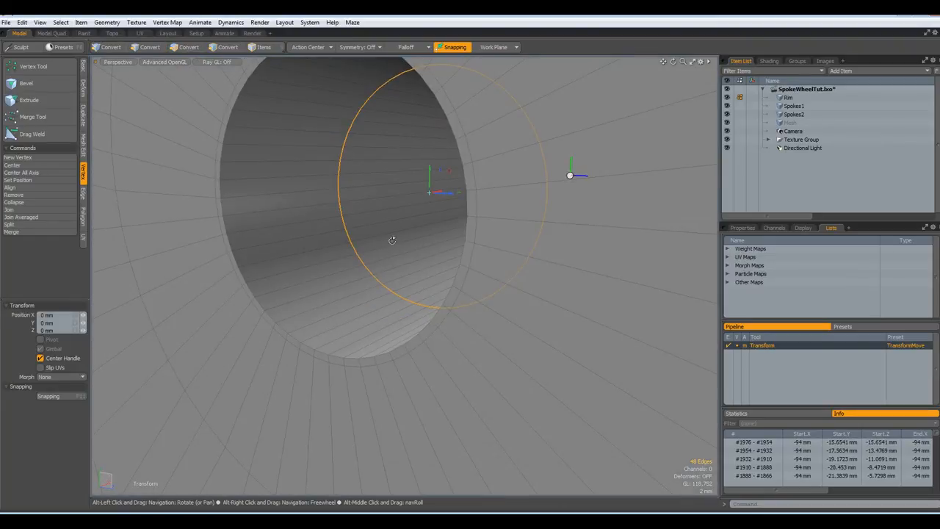
left_click_drag(441, 193, 341, 203)
key("q")
key("Tab")
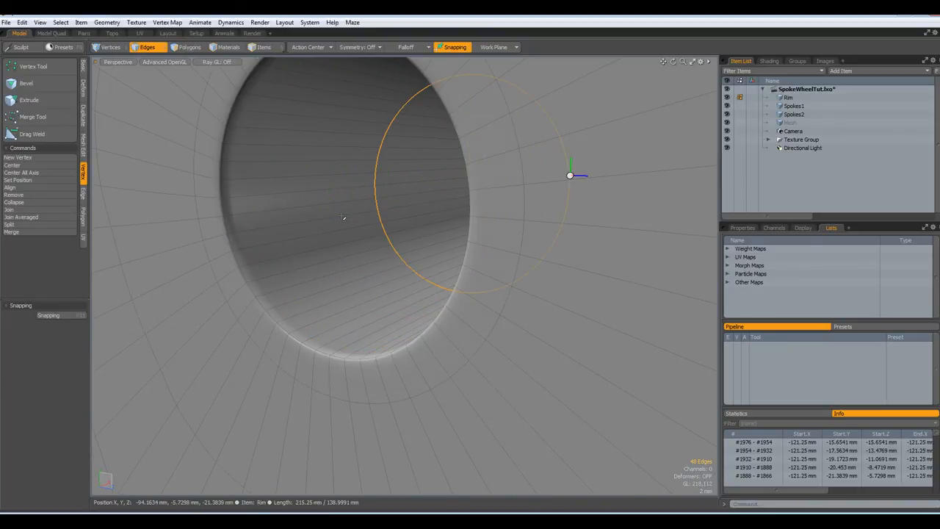
- Examine the Spokes1 and Spokes2 meshes in turn, checking their shape and the nipples where they meet the rim
scroll(342, 217, "down", 5)
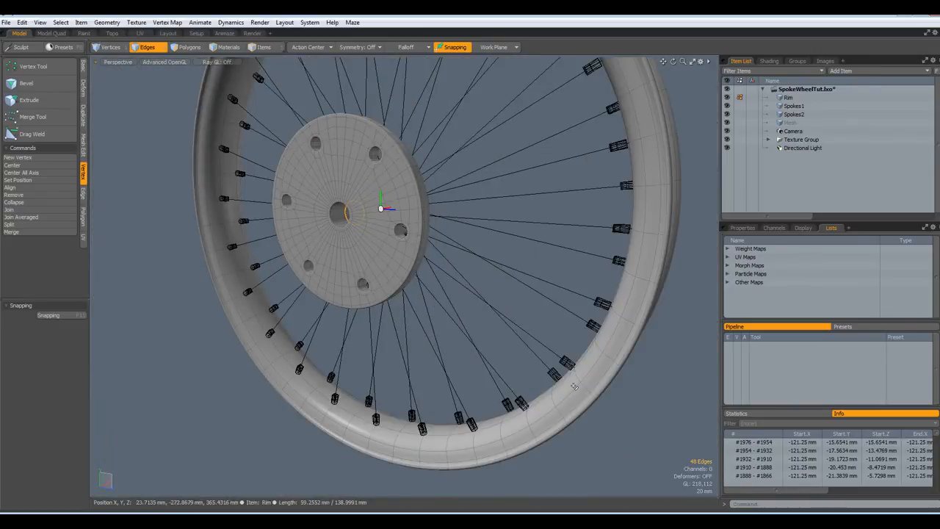
key("3")
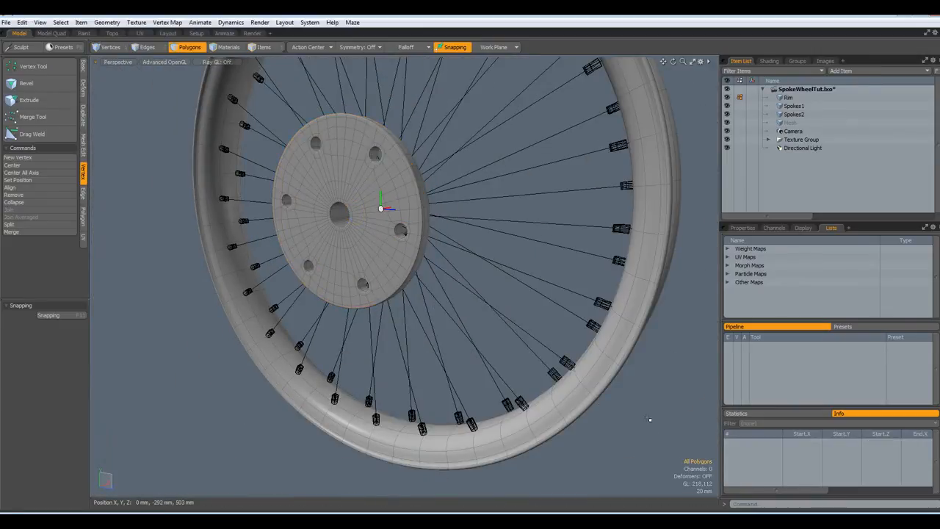
left_click(782, 109)
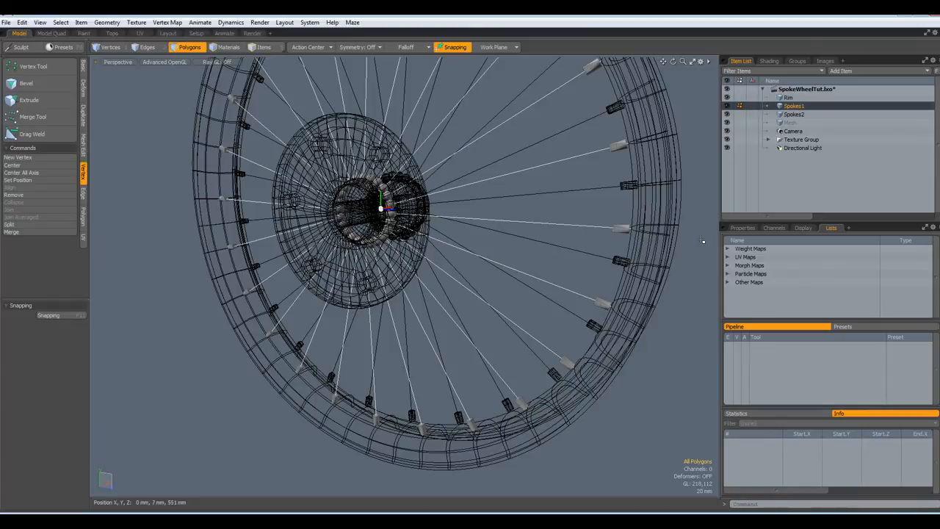
scroll(590, 311, "up", 5)
scroll(591, 311, "down", 6)
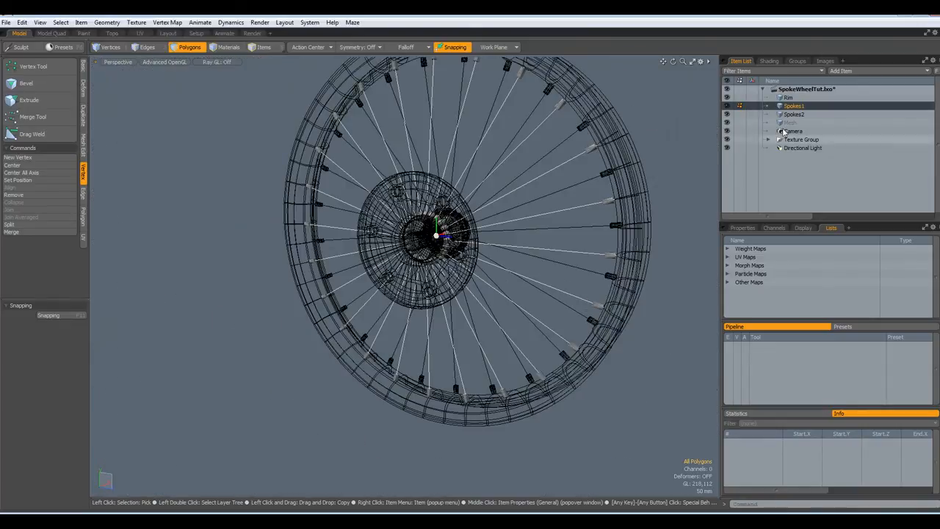
left_click(787, 115)
scroll(622, 280, "up", 5)
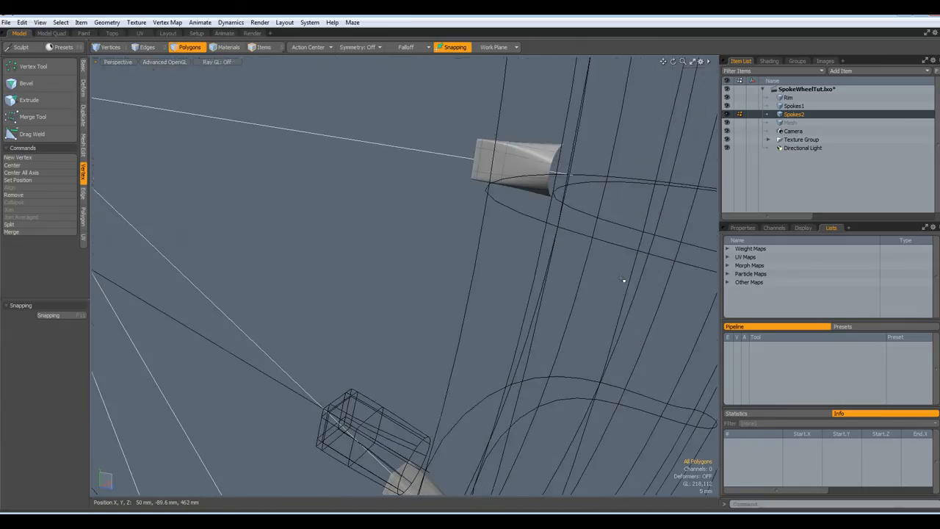
scroll(622, 278, "down", 5)
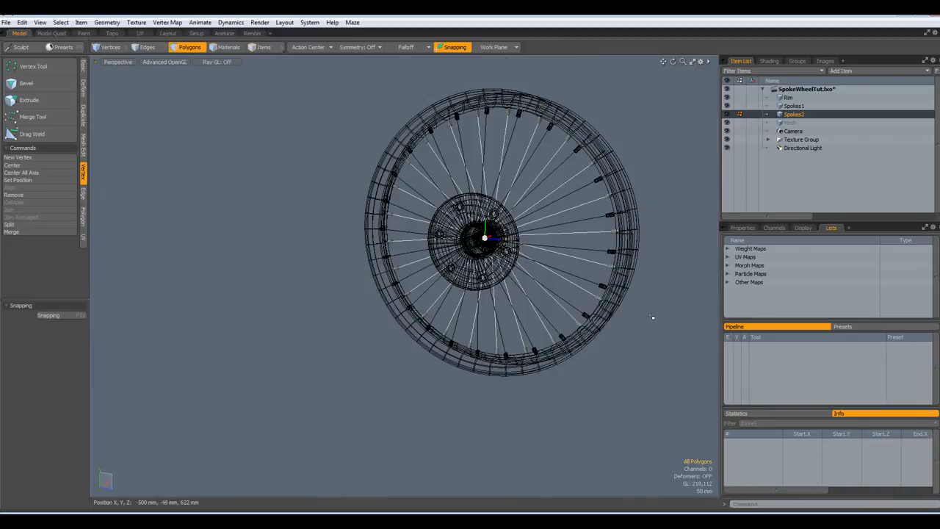
- Assign a material named Chrome to all polygons of the Rim, Spokes1 and Spokes2 meshes, keeping the default color and shading values
left_click(788, 97, "shift")
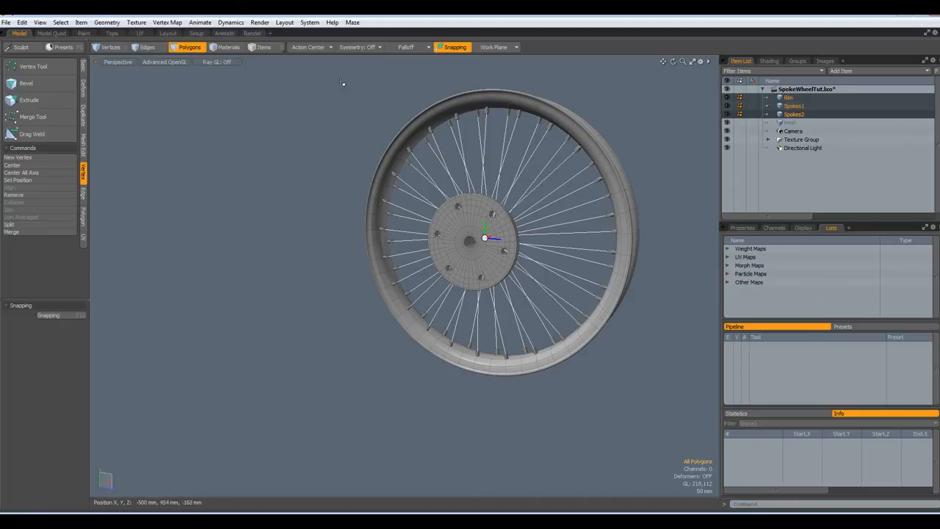
left_click_drag(342, 83, 374, 189, "alt")
scroll(374, 189, "down", 4)
left_click_drag(439, 203, 464, 249, "alt+shift")
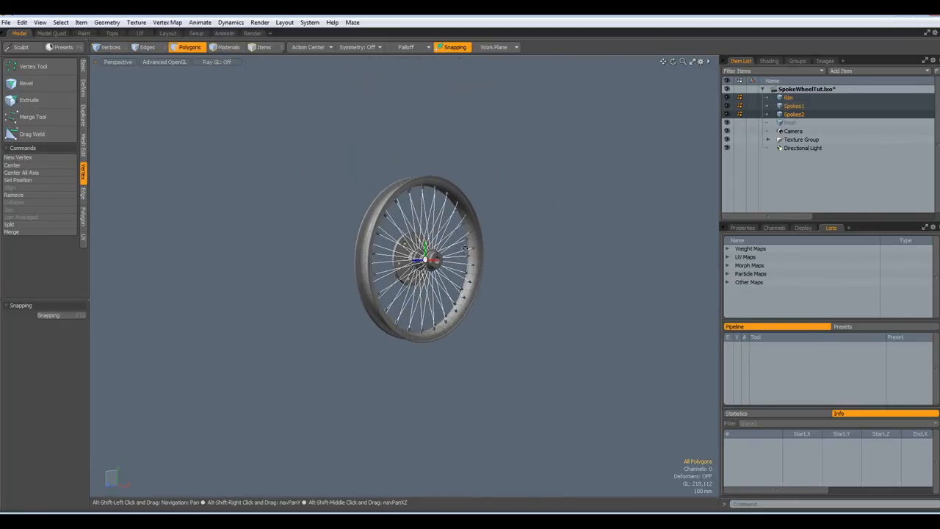
left_click_drag(282, 138, 614, 390)
key("m")
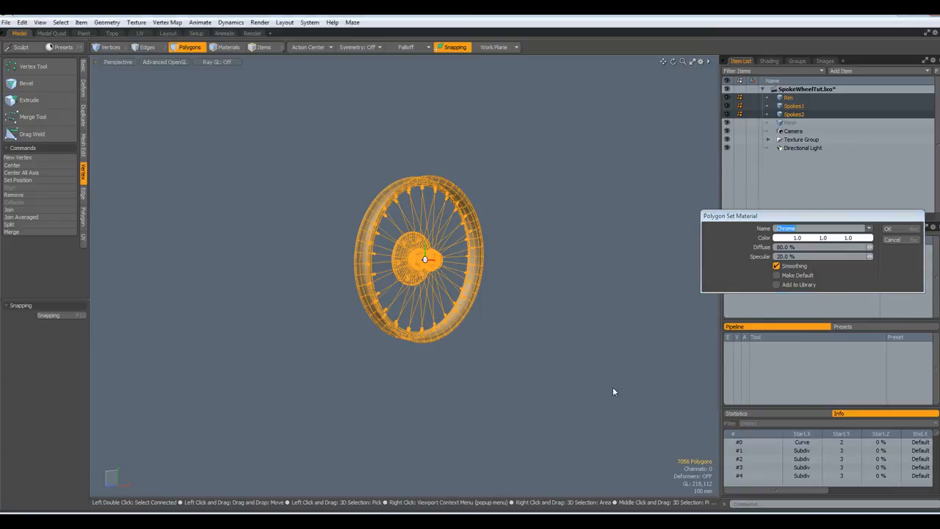
key("Return")
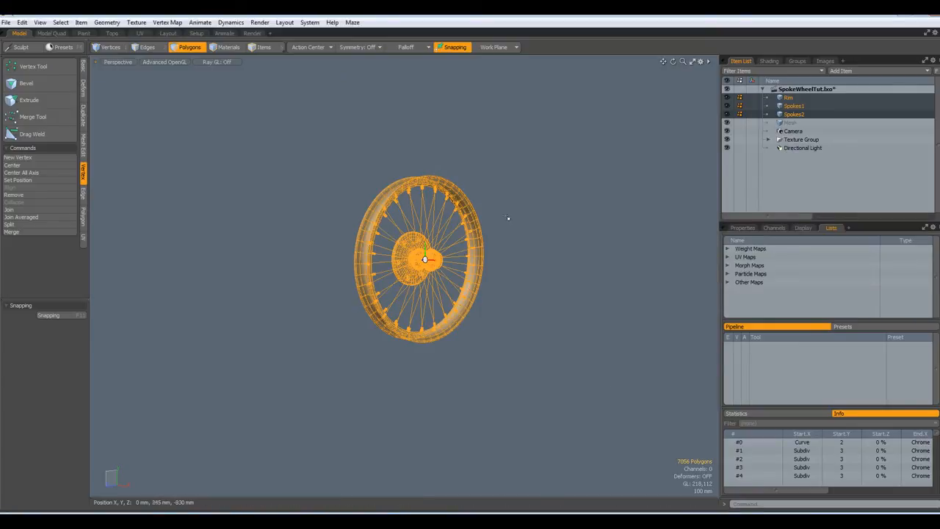
left_click(535, 241)
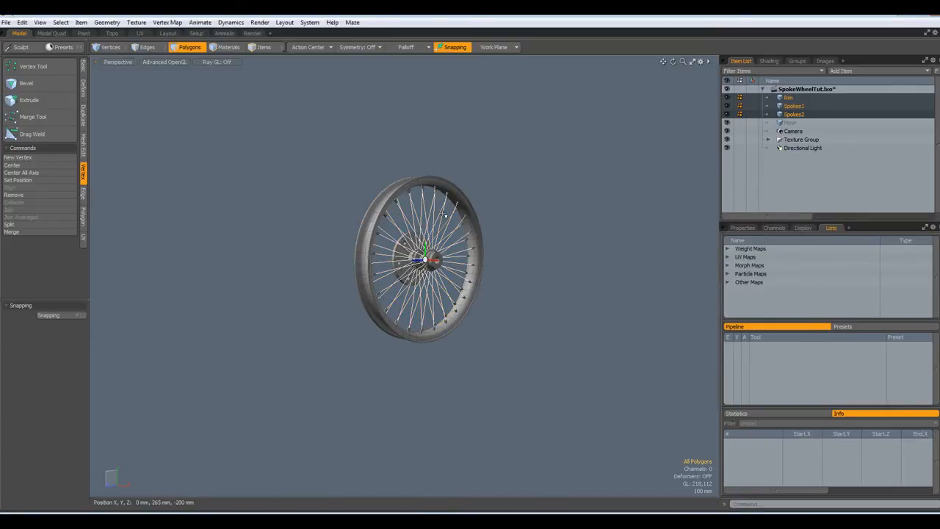
- Open the render preview and frame the whole wheel at an angle from the hub side
left_click(252, 33)
left_click_drag(451, 304, 487, 242, "alt")
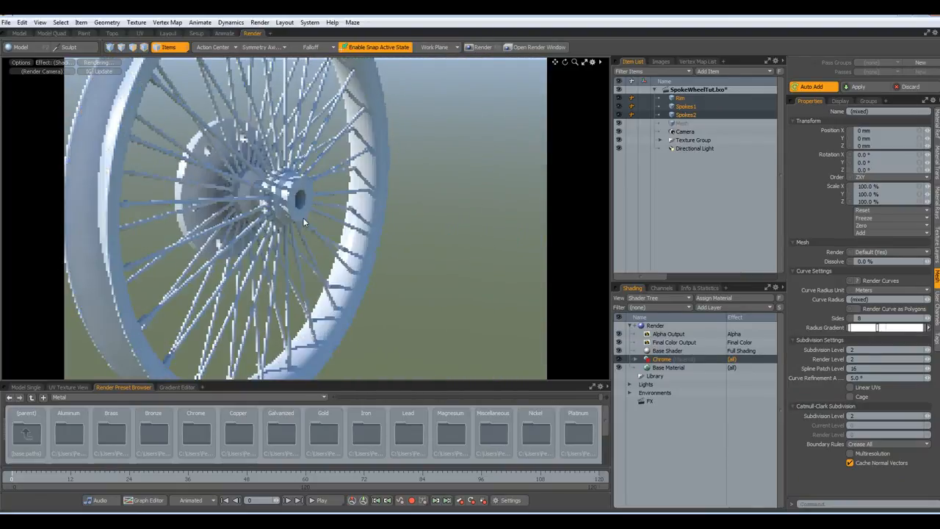
scroll(304, 218, "down", 3)
left_click_drag(303, 217, 330, 260, "alt")
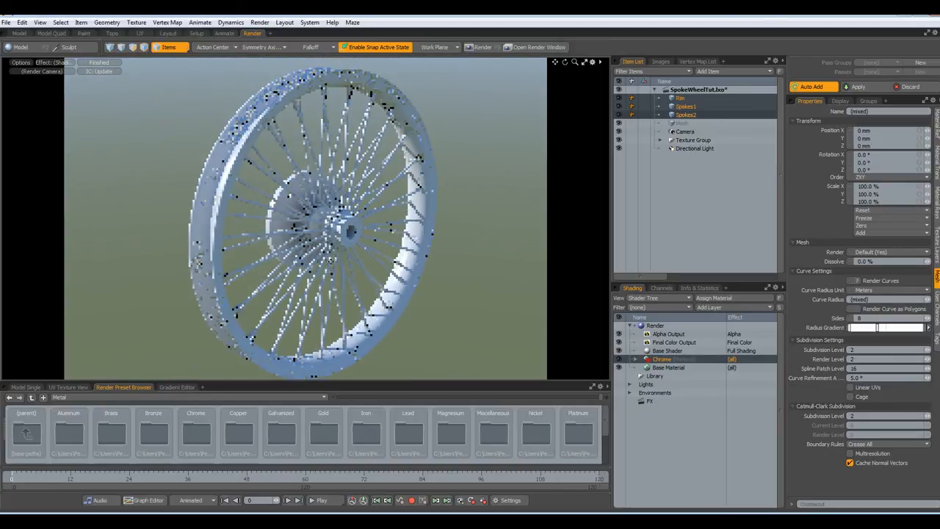
- Add the 3 Point Beige 01 studio environment preset to the scene and return to the render preview
left_click(168, 34)
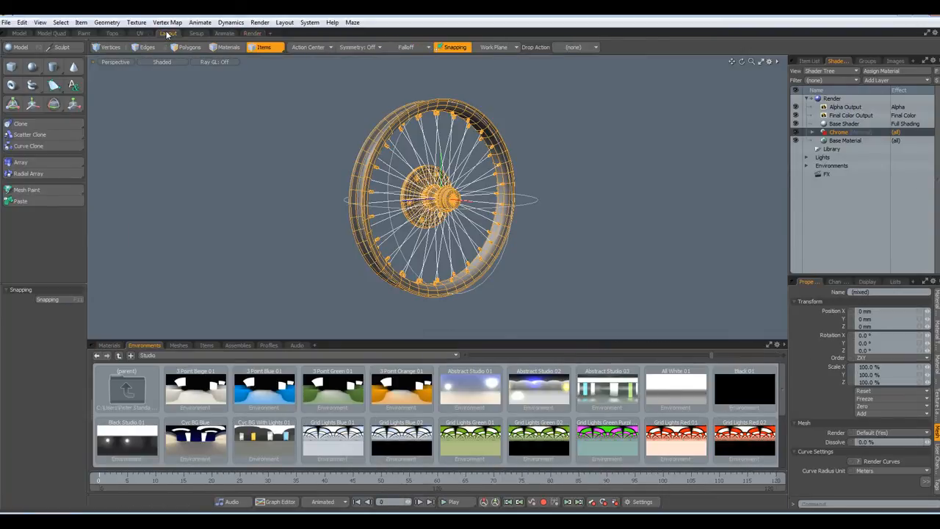
left_click(205, 395)
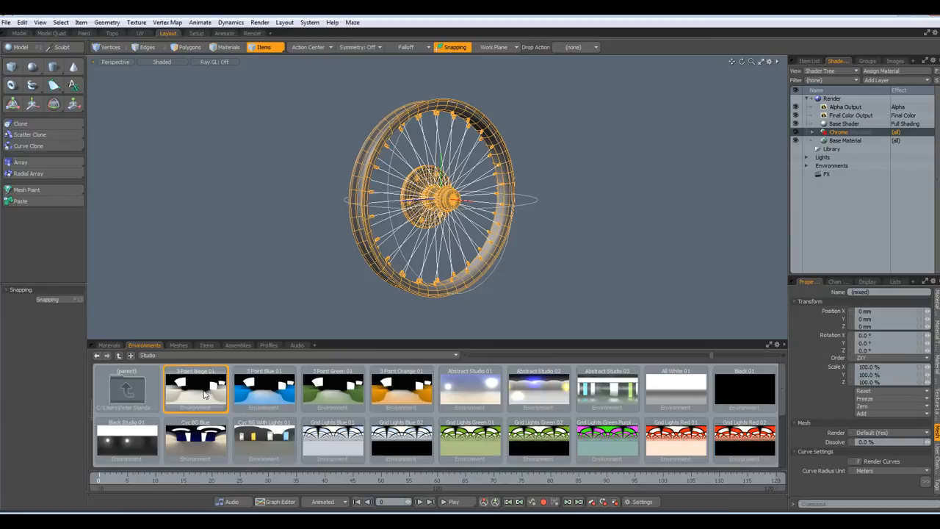
left_click(250, 34)
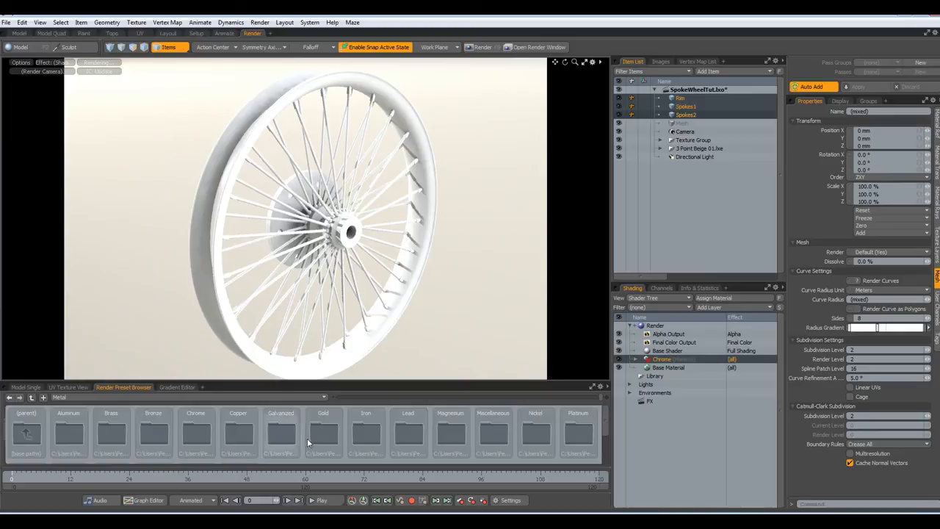
- Apply the Polished Silver preset from the Silver metal materials to the Chrome material group
scroll(512, 430, "down", 2)
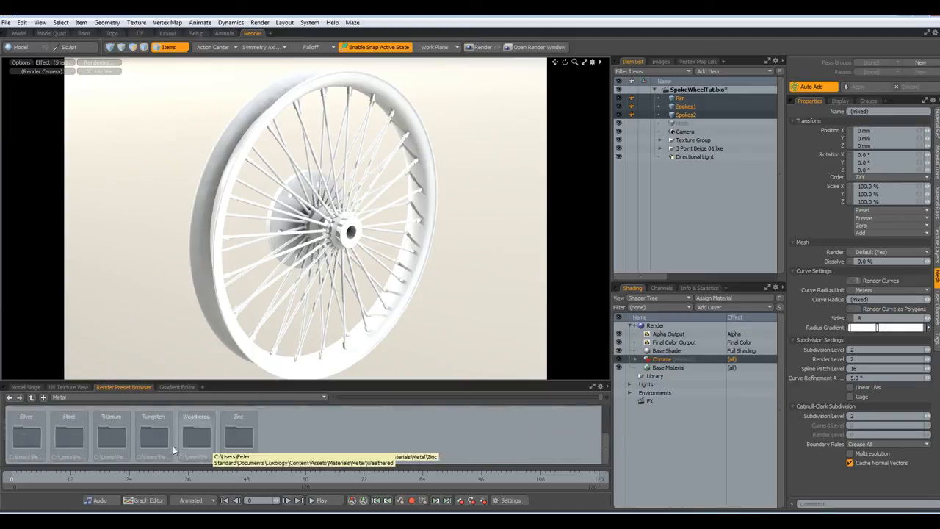
double_click(26, 432)
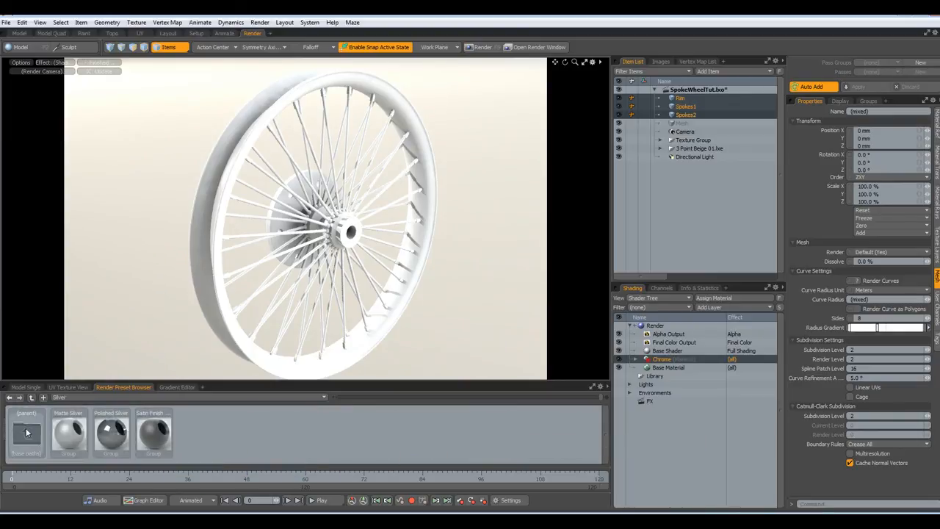
left_click_drag(113, 435, 667, 364)
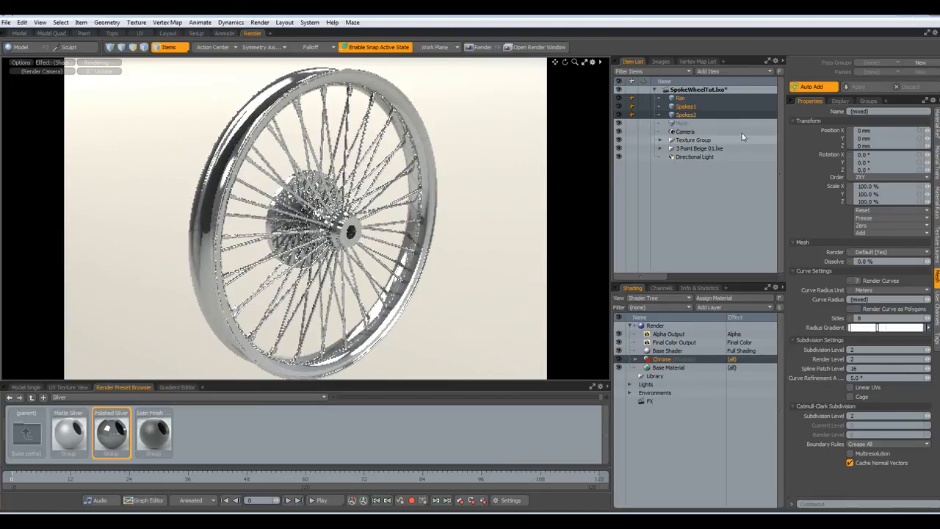
- Set the render frame height to 888 pixels, with a frame width of 1332 pixels
left_click(655, 326)
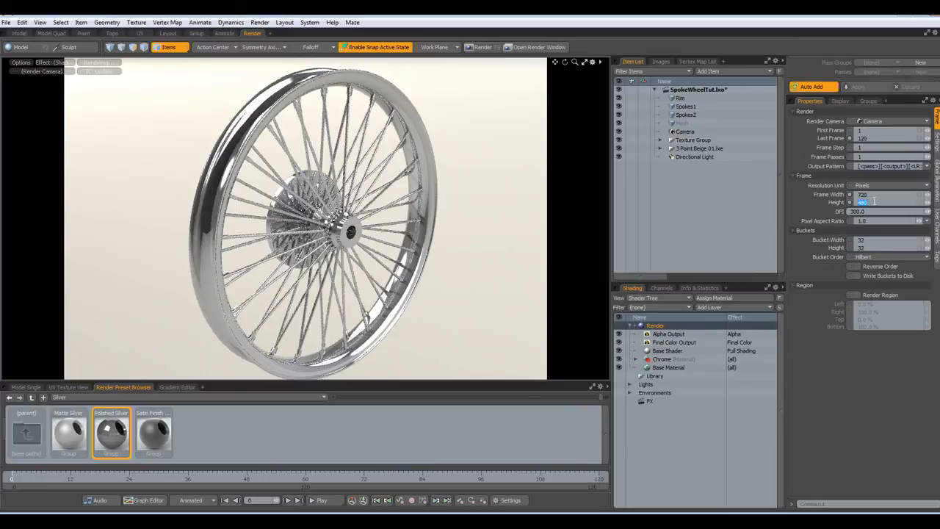
type("888")
key("Return")
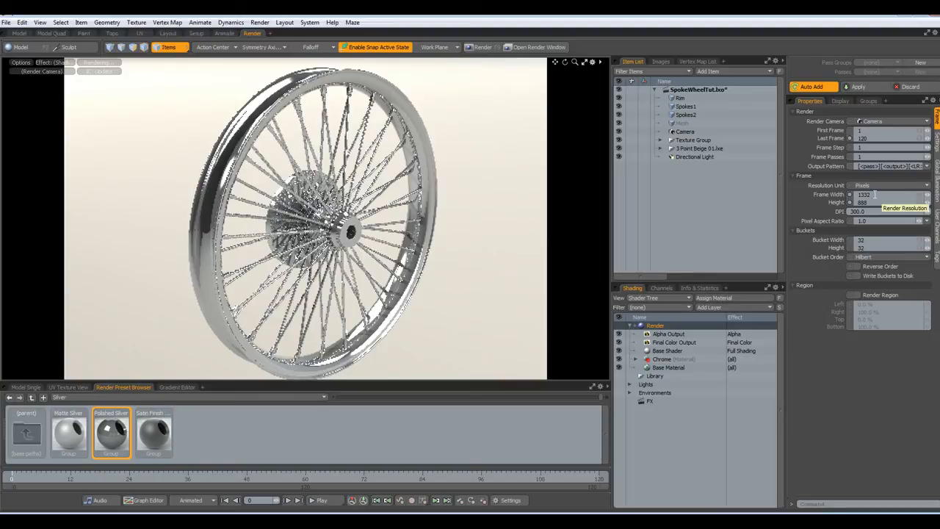
- Frame the wheel more closely around the hub and spokes and render the final image
scroll(336, 261, "up", 1)
left_click_drag(321, 242, 328, 261, "alt+shift")
scroll(329, 261, "up", 2)
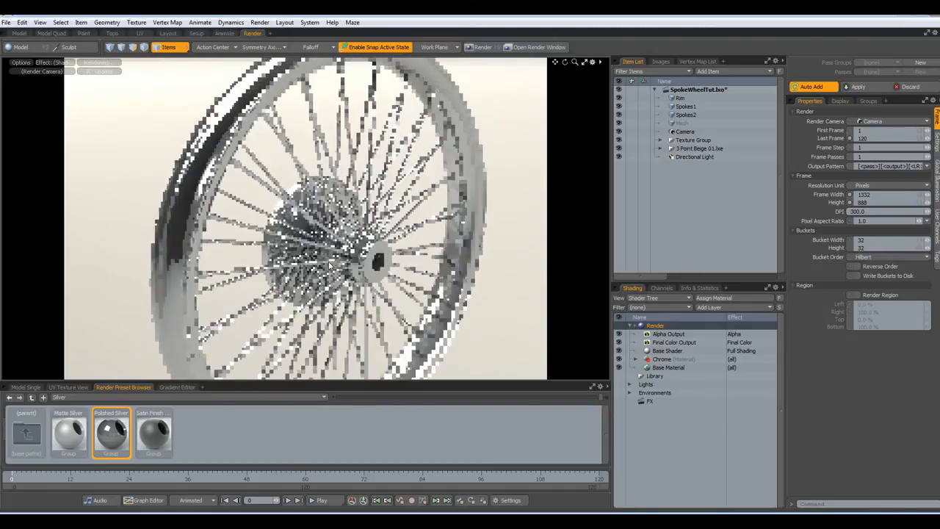
scroll(328, 261, "up", 1)
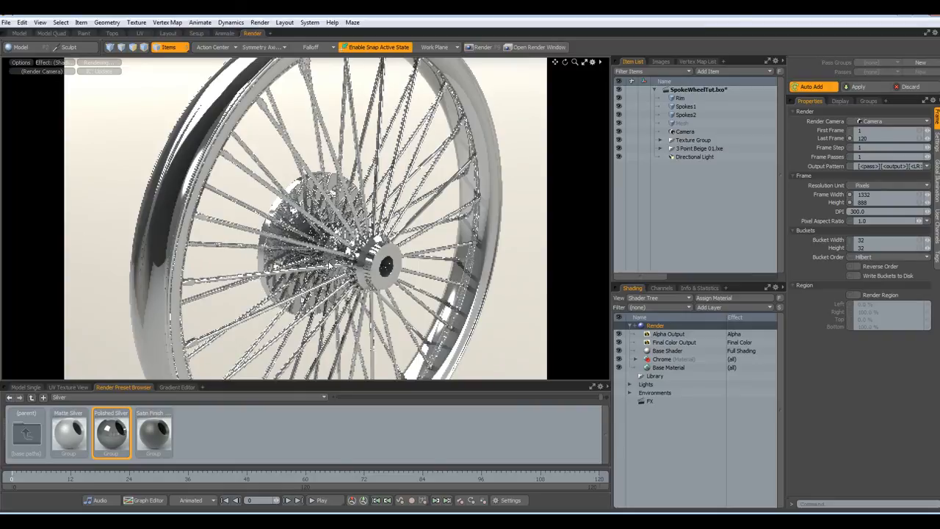
key("F9")
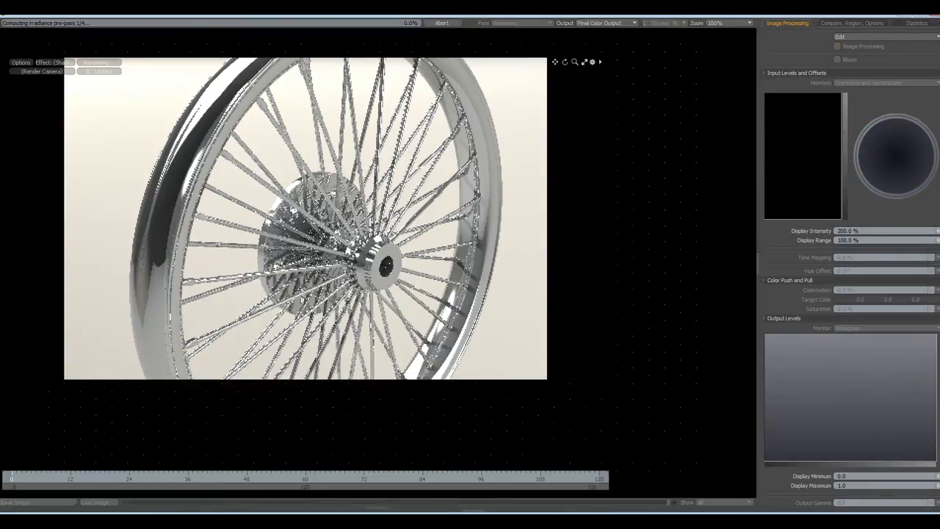